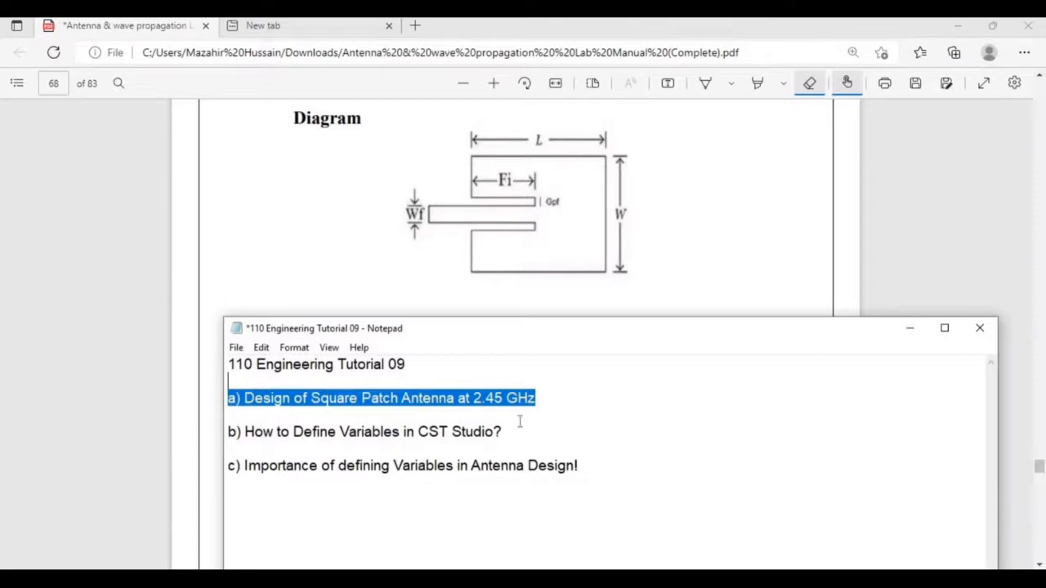
Review the tutorial topics in the notes, then the patch antenna diagram and design parameter table in the lab manual
drag(502, 432, 228, 431)
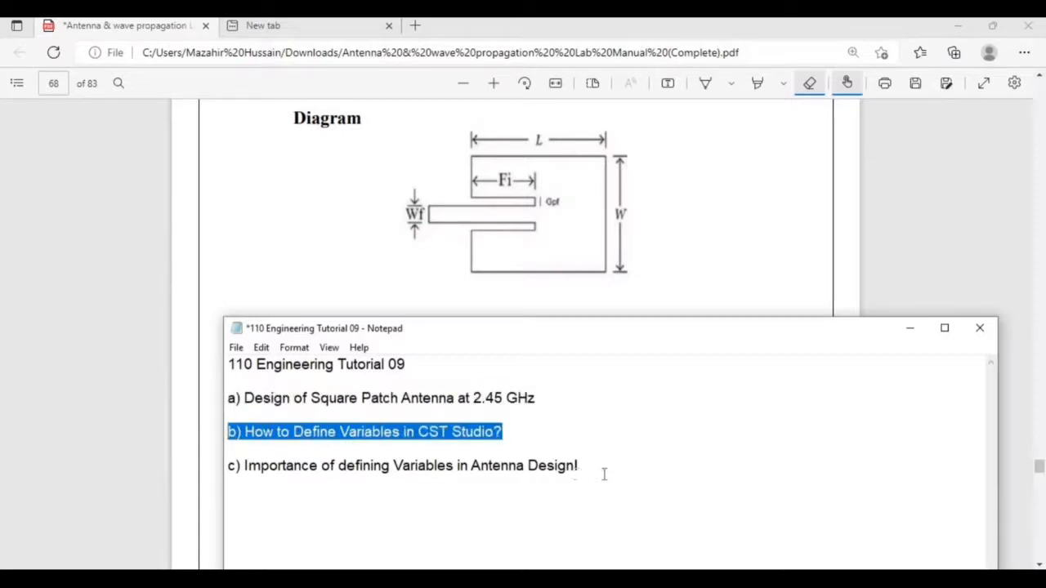
drag(603, 472, 285, 454)
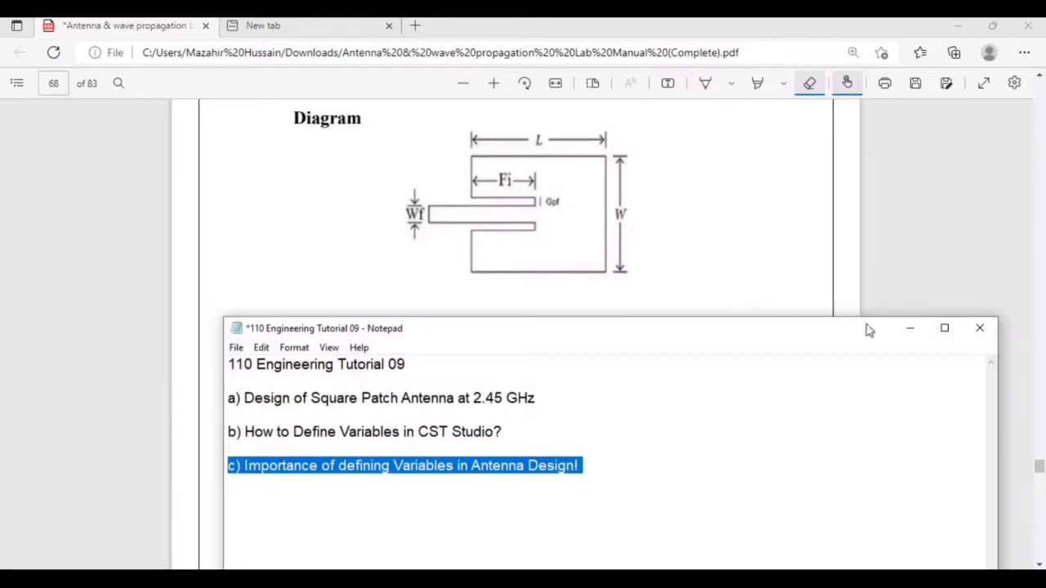
click(907, 329)
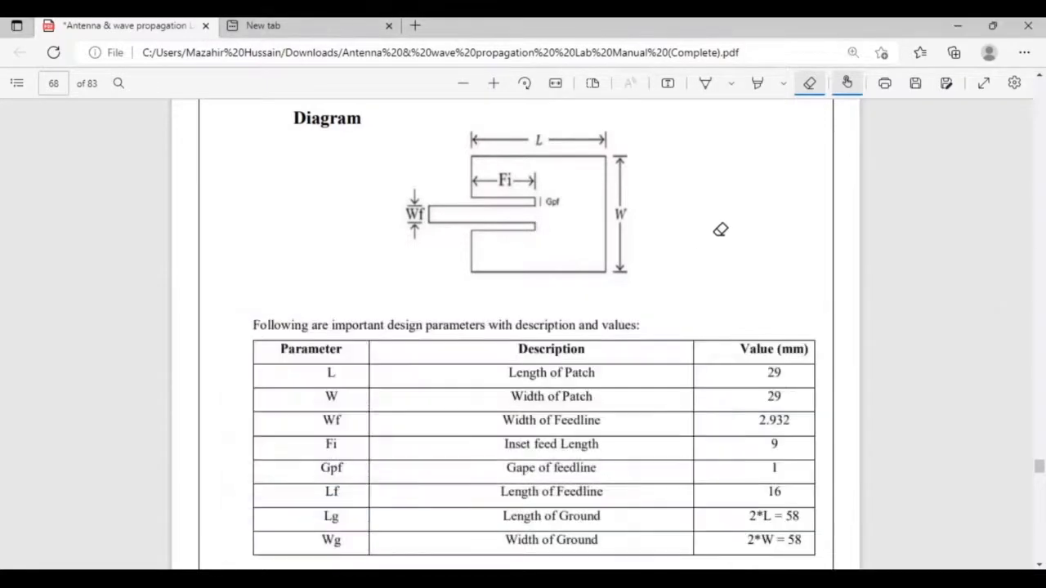
scroll(721, 230, up, 2)
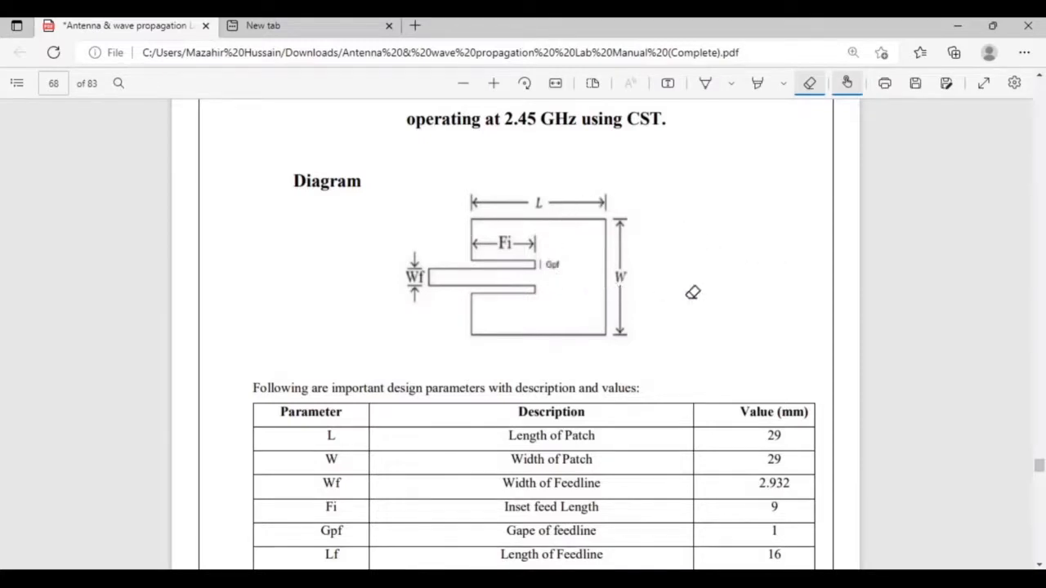
scroll(693, 292, down, 2)
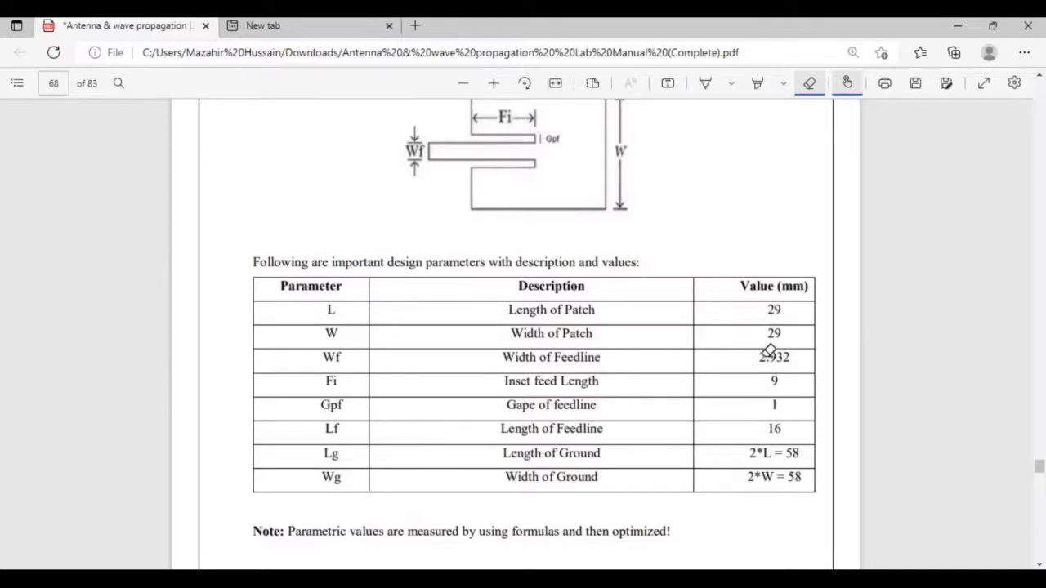
scroll(770, 352, down, 3)
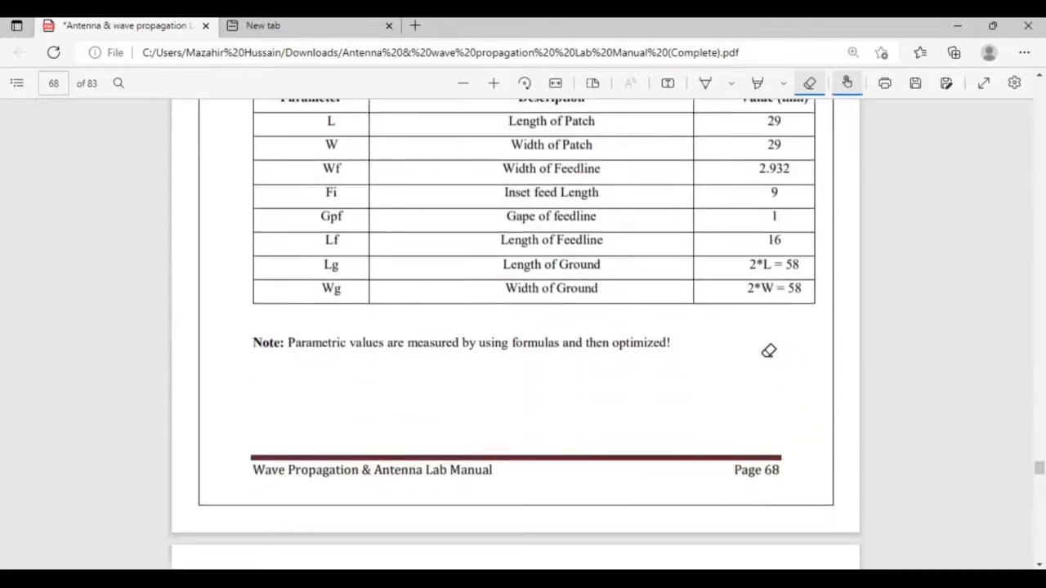
scroll(769, 351, down, 2)
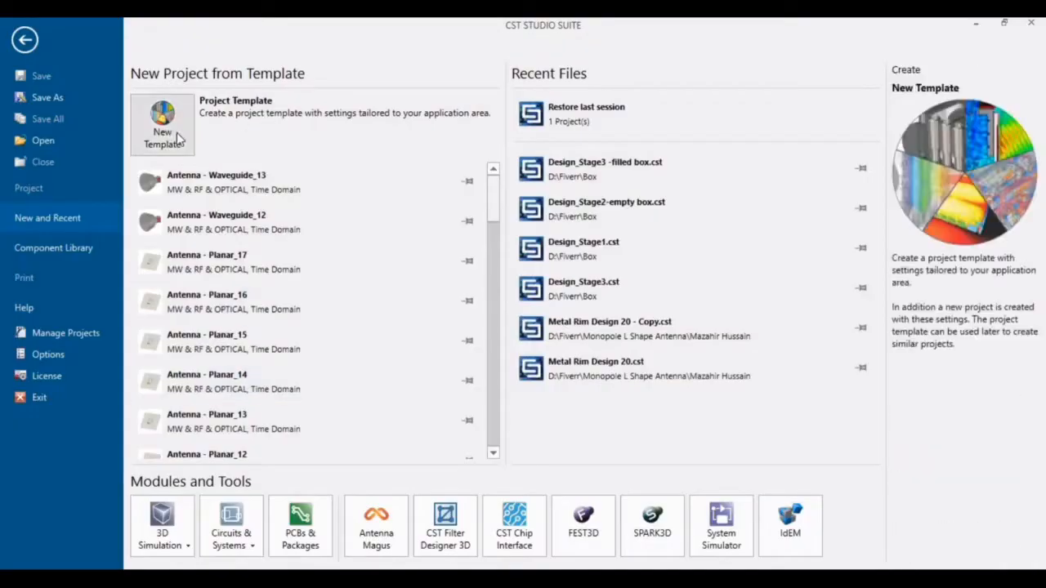
Switch to CST Studio Suite and create a Microwaves & RF/Optical template for planar antennas, with the Time Domain solver and default units
click(163, 133)
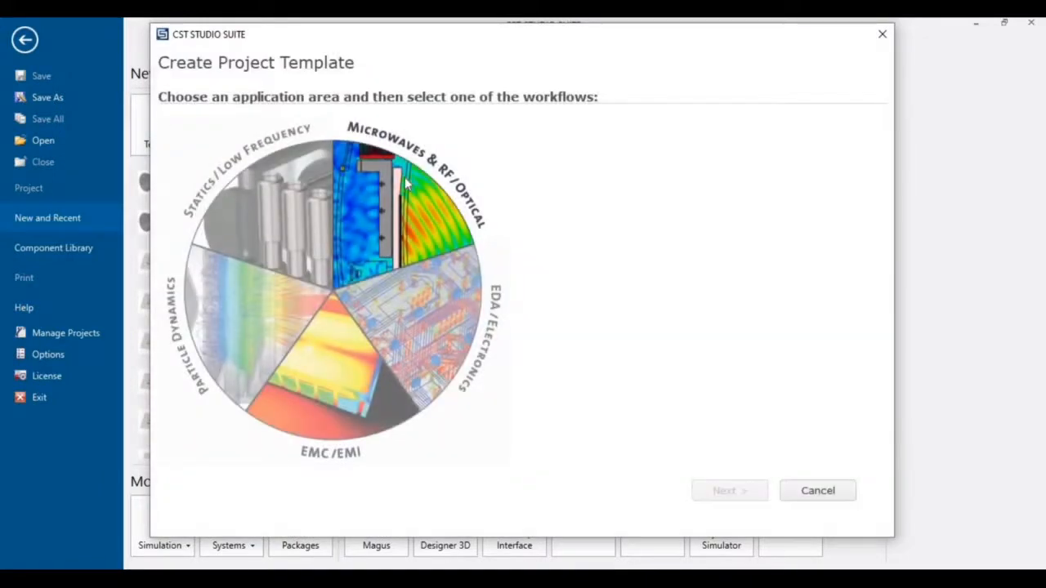
click(453, 172)
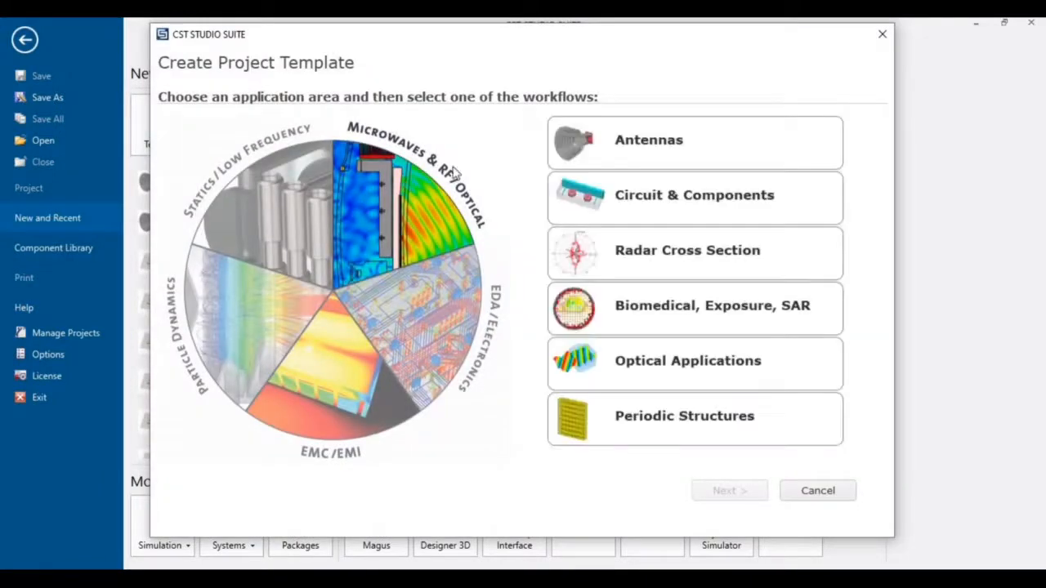
click(625, 154)
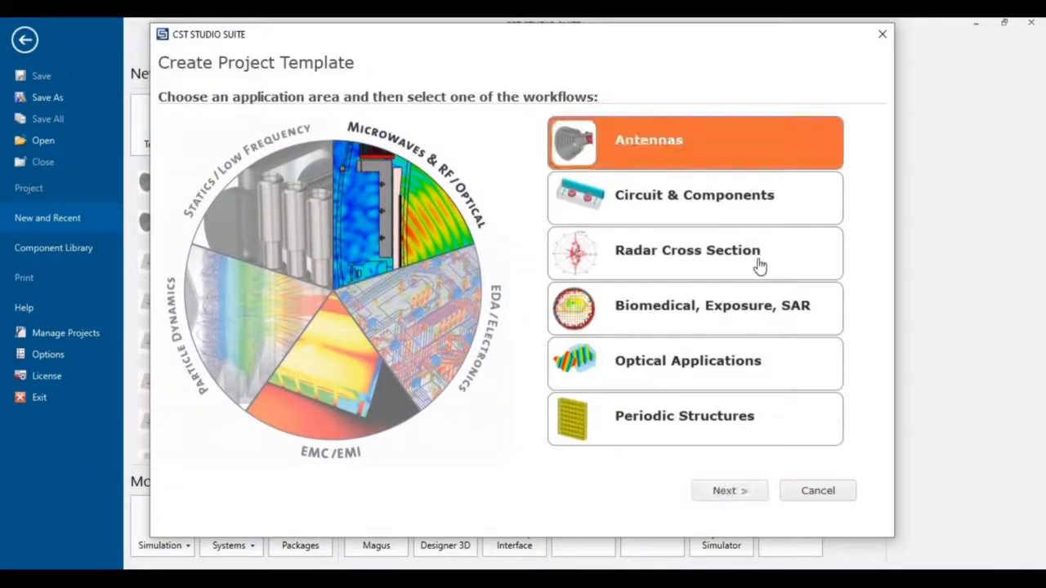
click(731, 491)
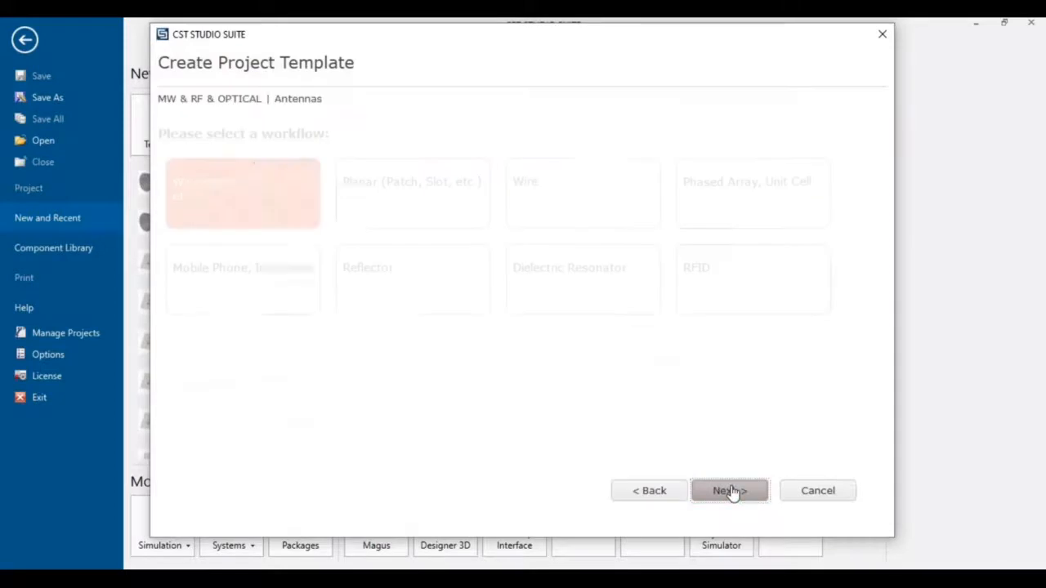
click(402, 204)
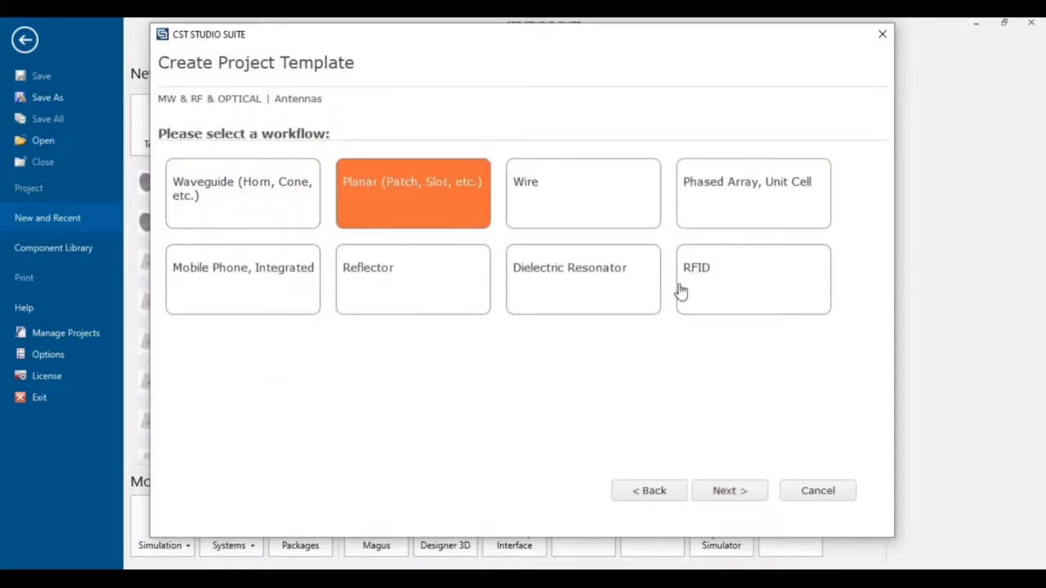
click(730, 495)
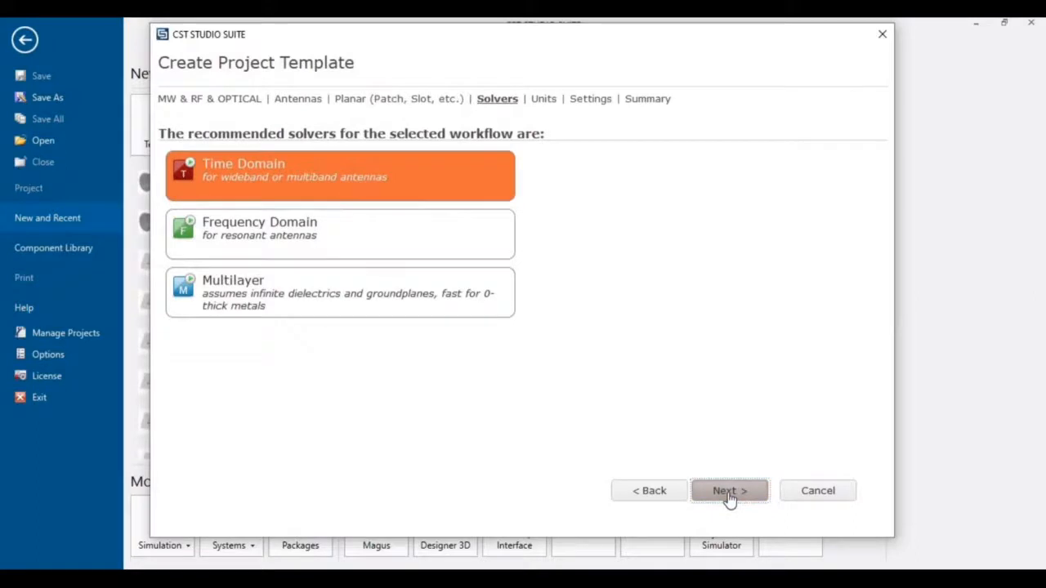
click(730, 495)
click(730, 494)
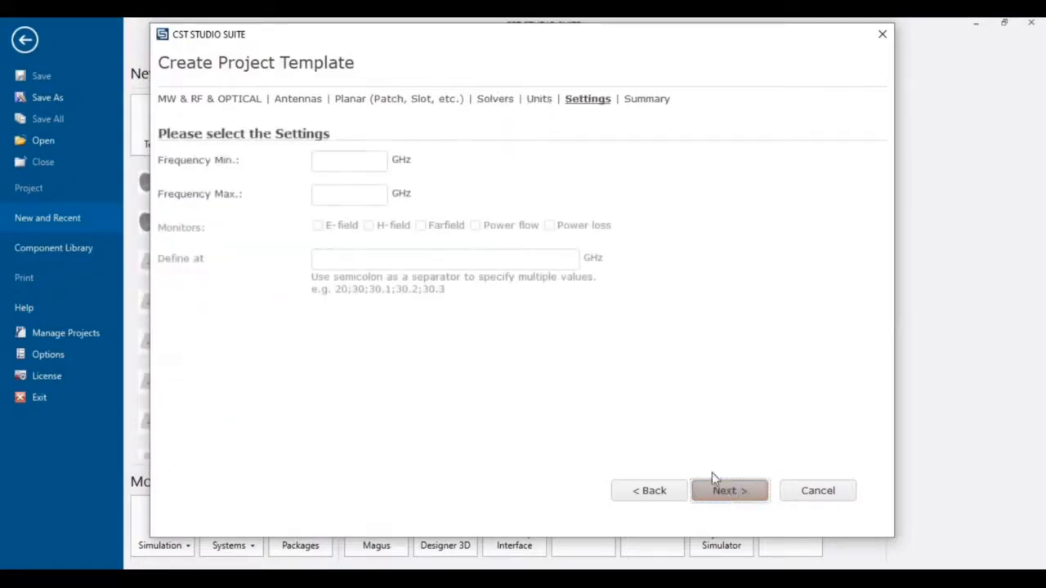
Set the template's frequency range from 0 to 5 GHz
click(352, 161)
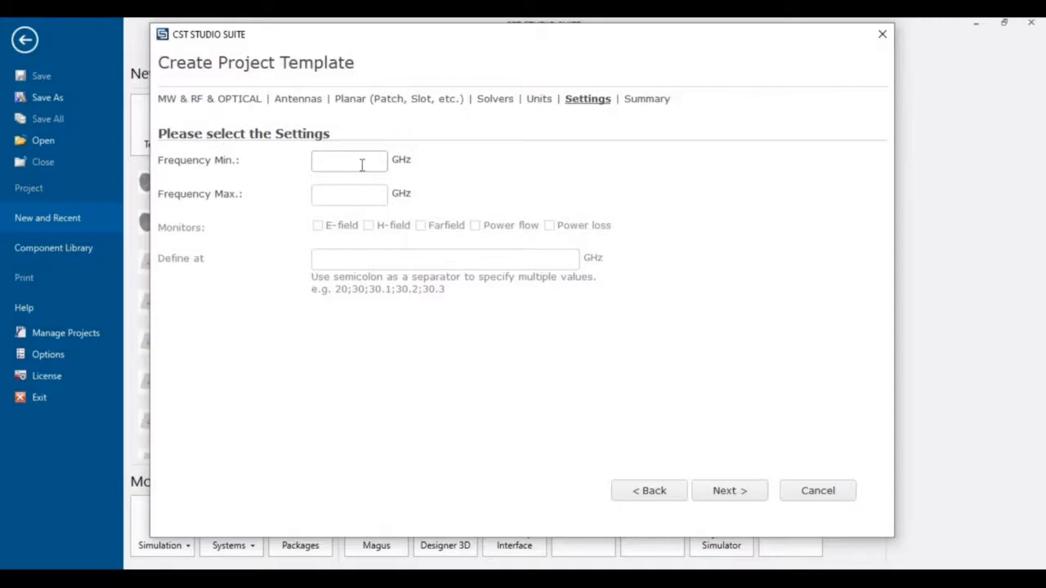
text(0)
click(352, 196)
text(5)
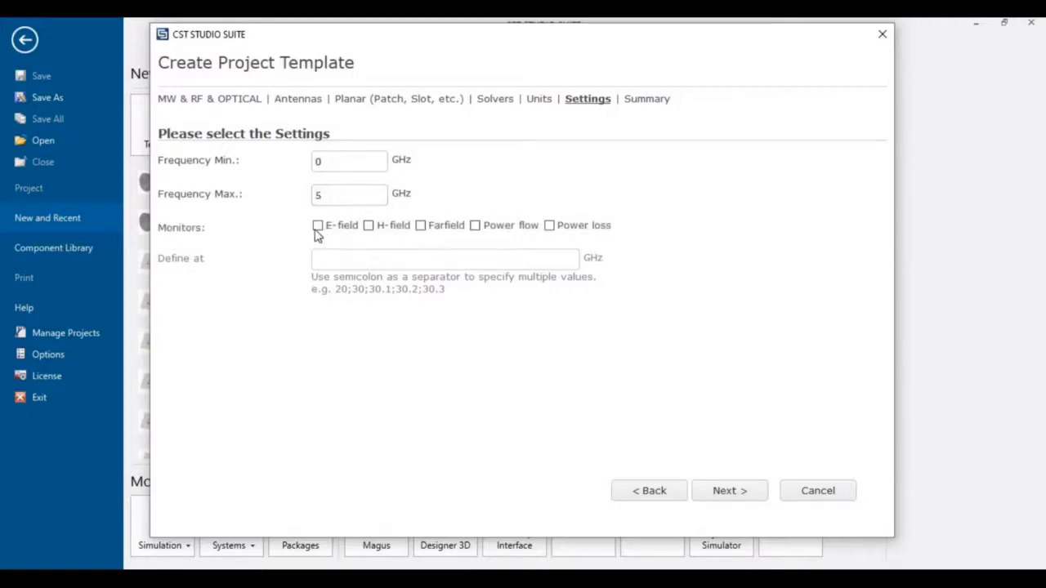
Enable the E-field and H-field monitors, define them at 2.45 GHz only, and finish the project template
click(318, 228)
click(369, 226)
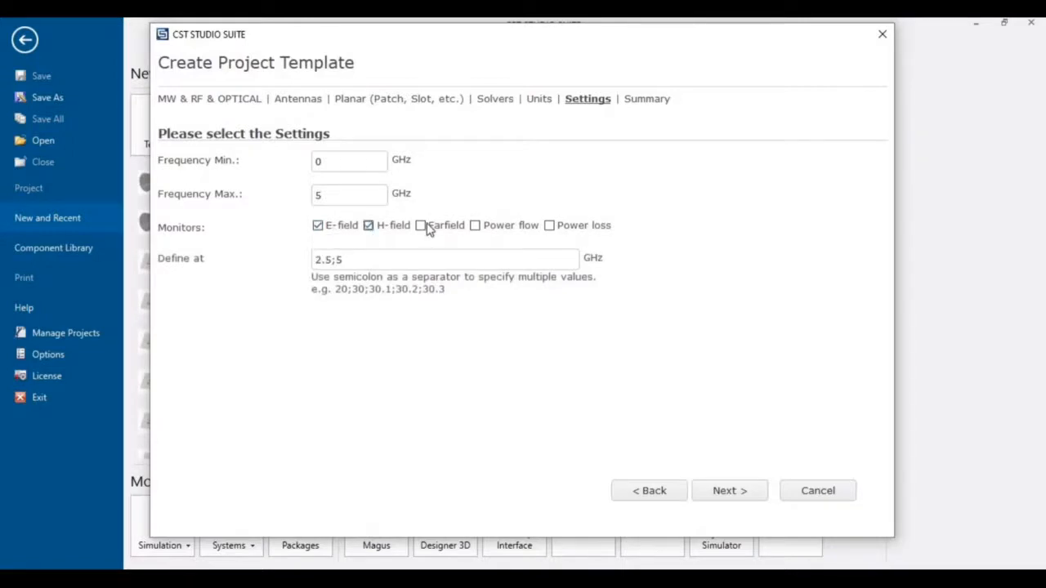
key(BackSpace)
key(BackSpace)
key(Left)
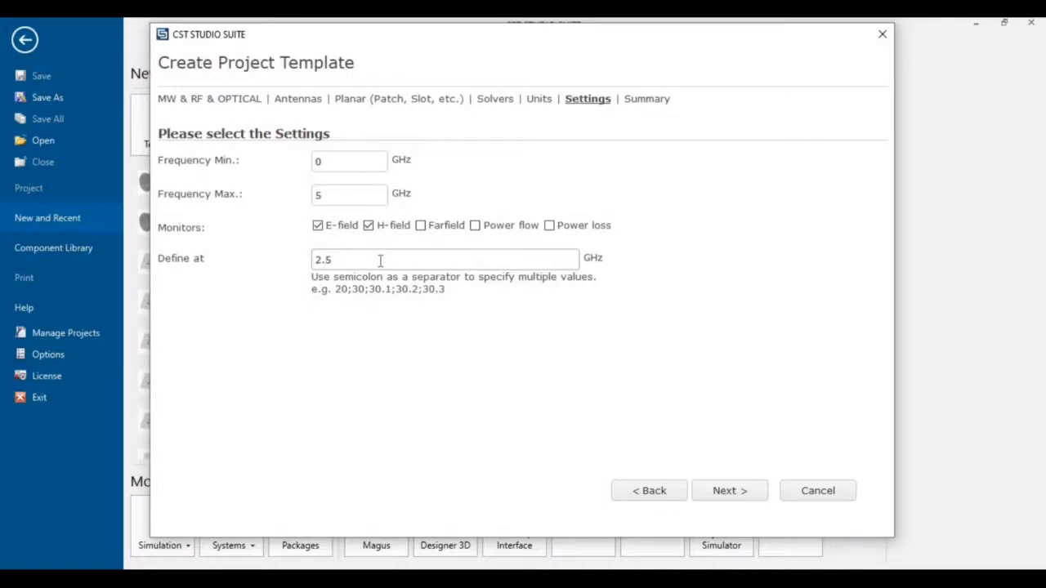
text(4)
click(726, 493)
click(726, 493)
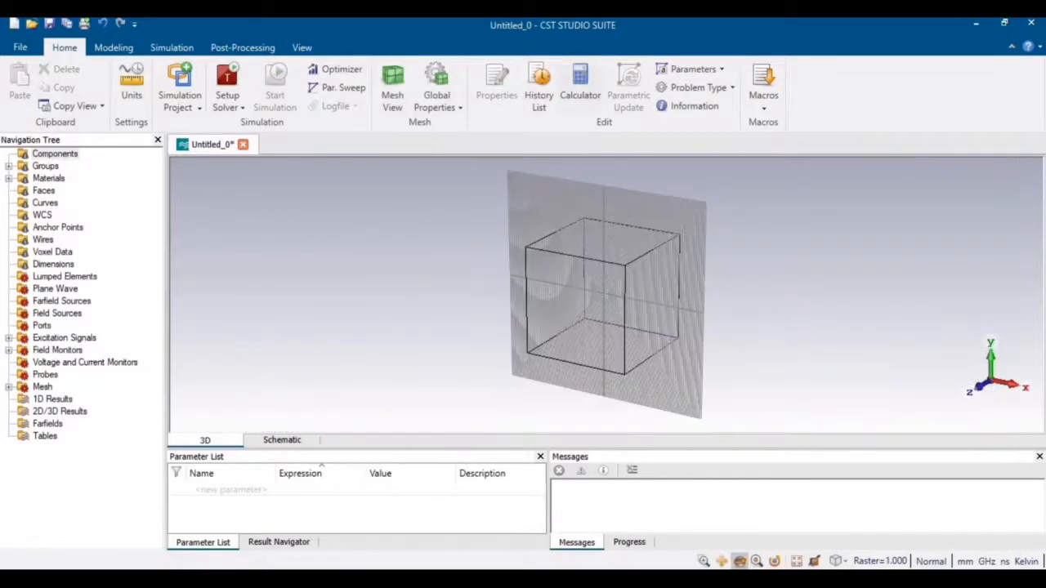
Hide the working plane in the 3D view
click(304, 50)
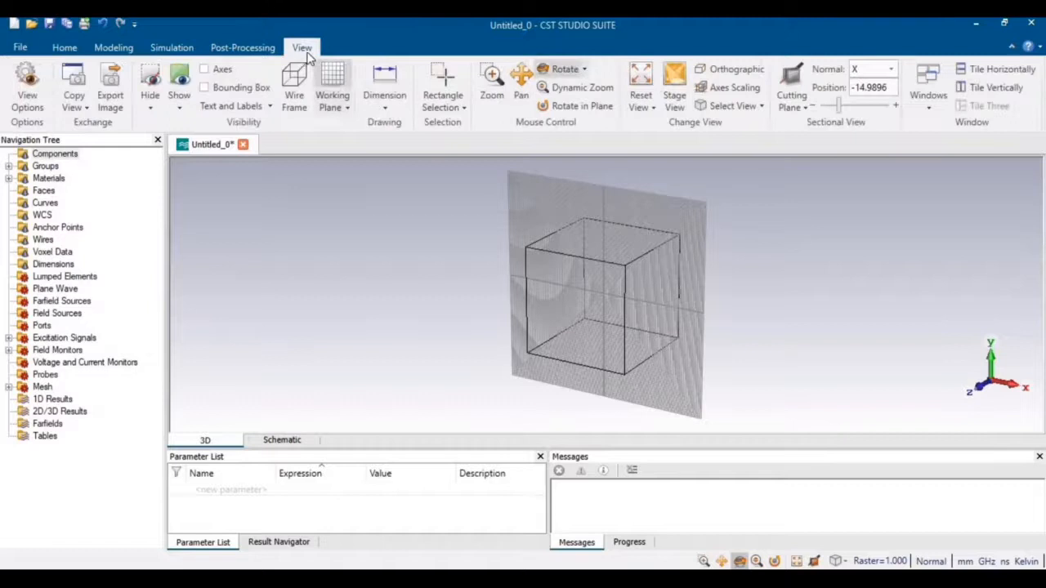
click(342, 85)
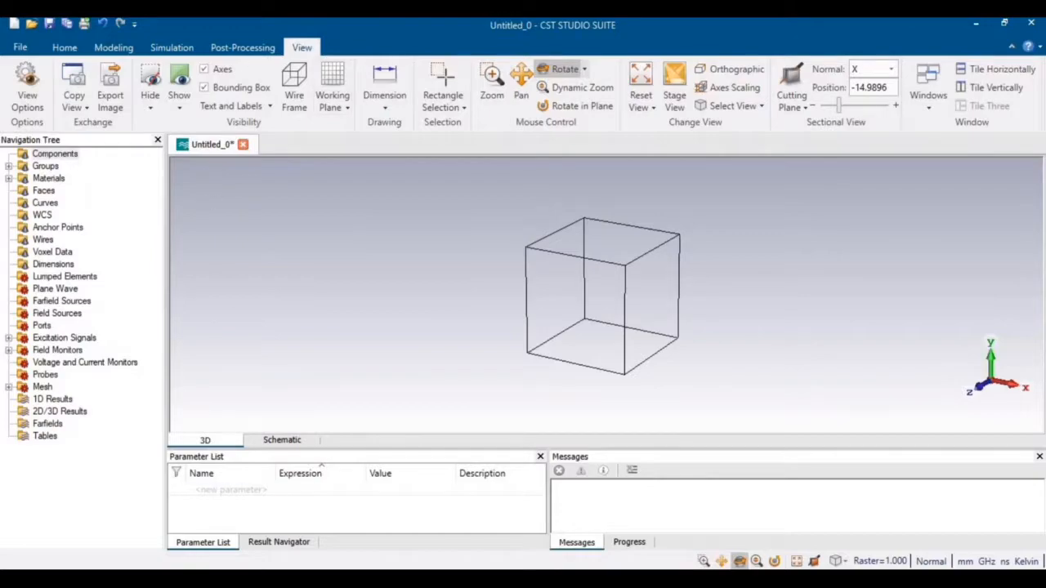
Check the ground instructions in the lab manual, then start a brick by numeric entry and name it Ground
key(alt+Tab)
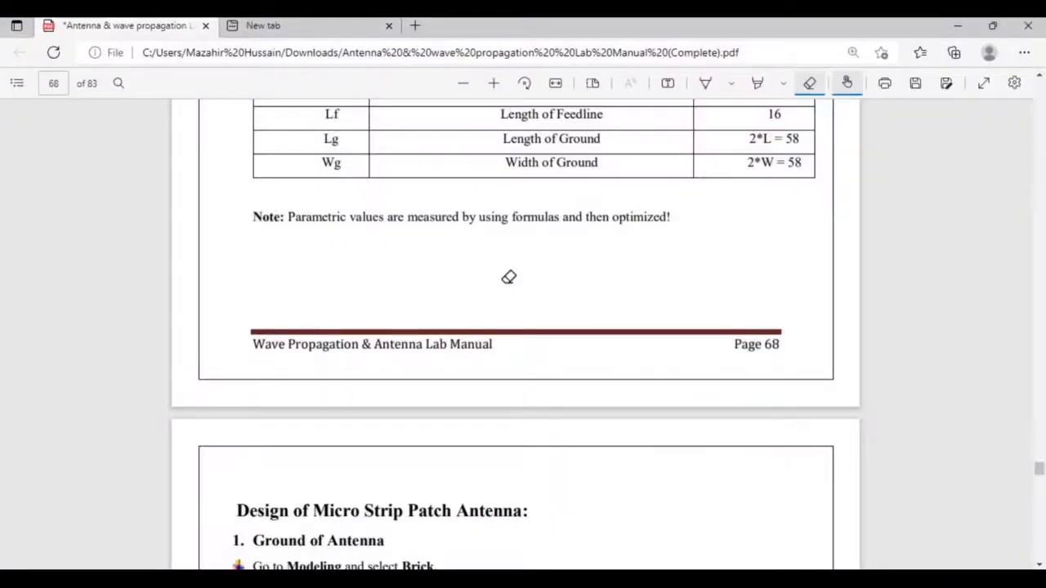
scroll(508, 277, down, 5)
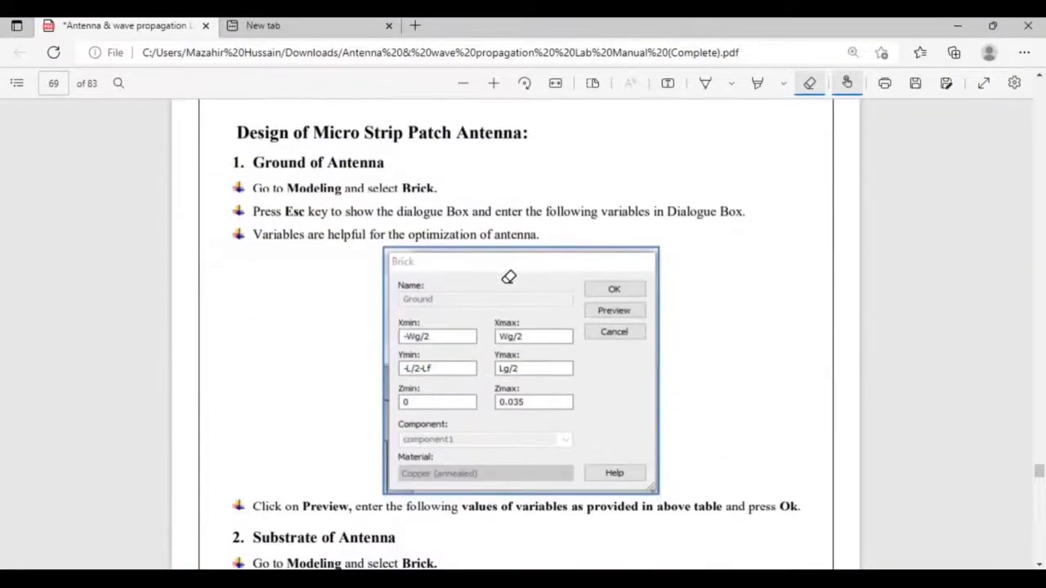
scroll(508, 277, down, 1)
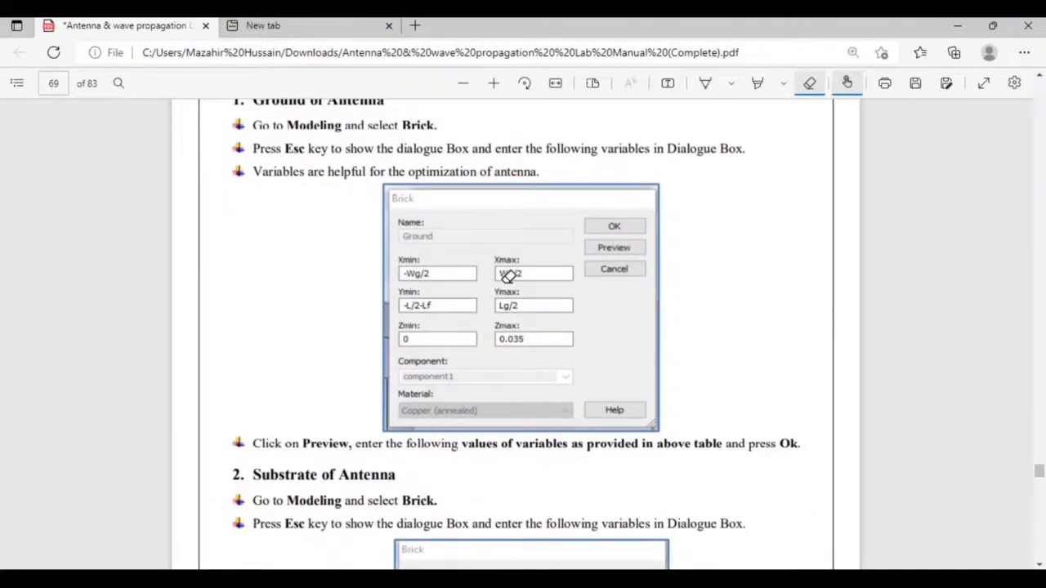
scroll(509, 277, up, 1)
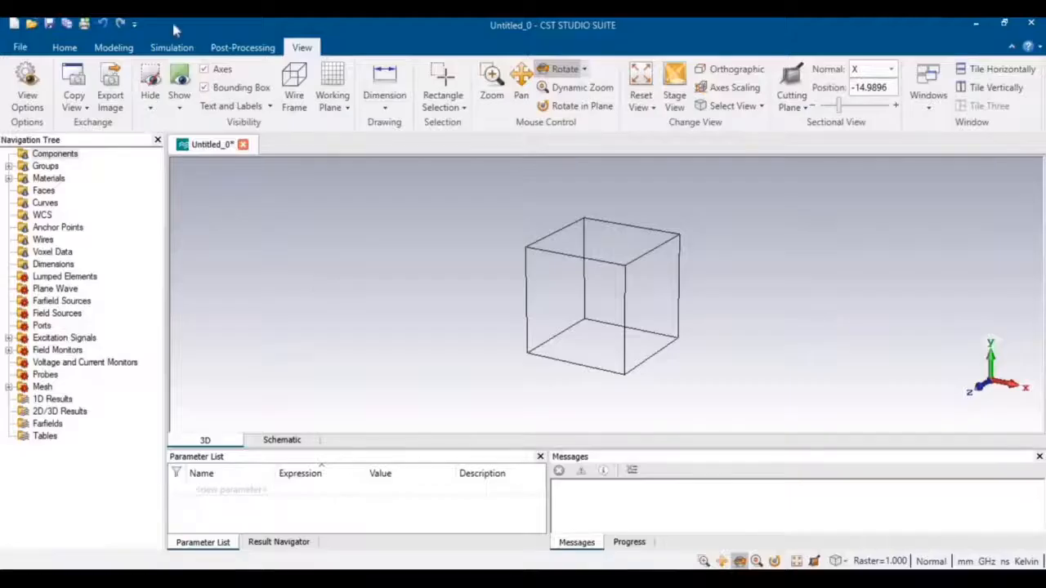
click(111, 51)
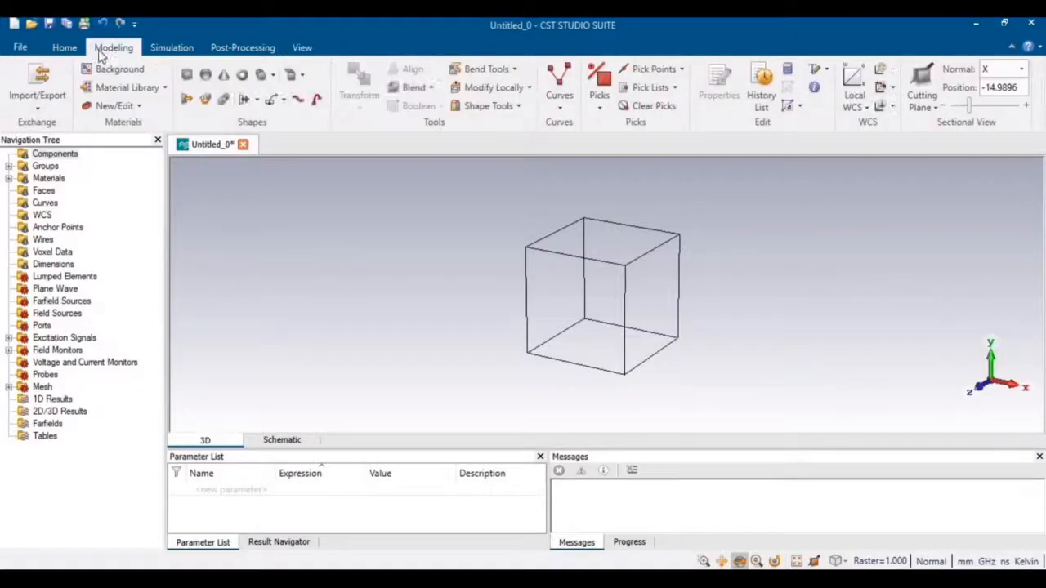
click(187, 75)
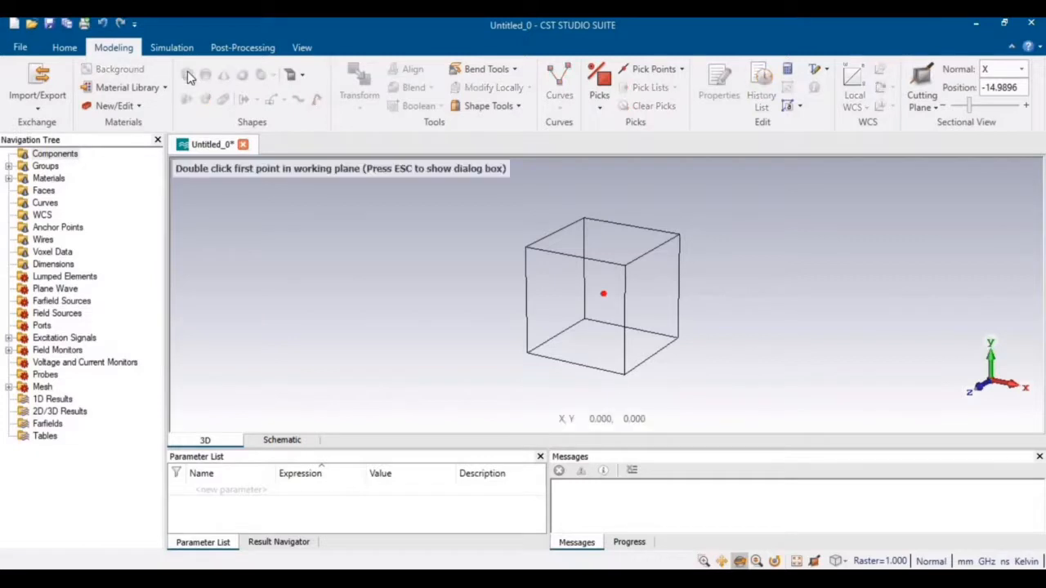
key(Escape)
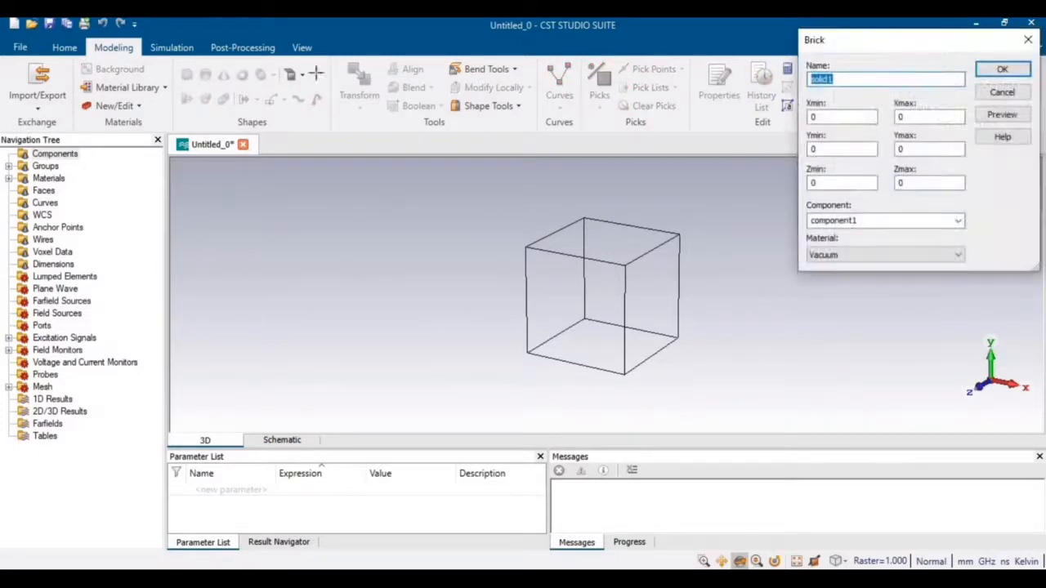
text(Ground)
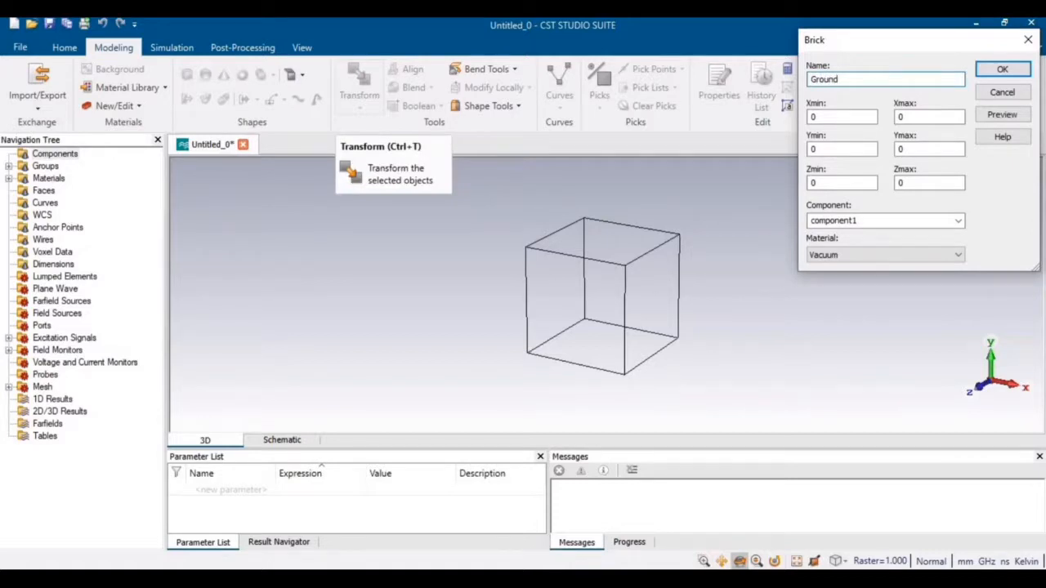
Check the ground dimensions in the lab manual, then set the Ground brick's Xmin to -W/2 and Xmax to W/2
click(828, 117)
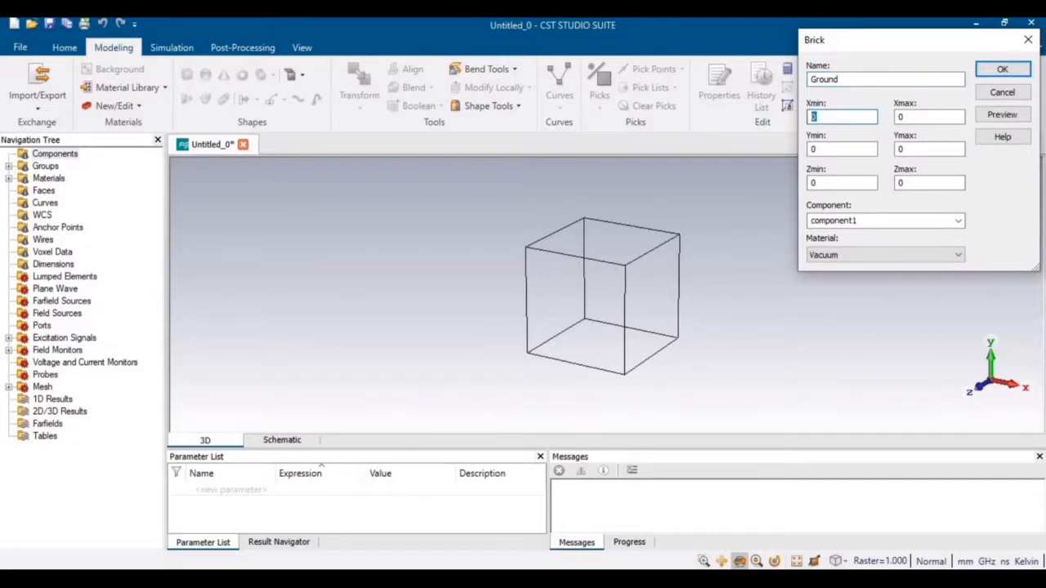
click(198, 579)
scroll(702, 362, up, 10)
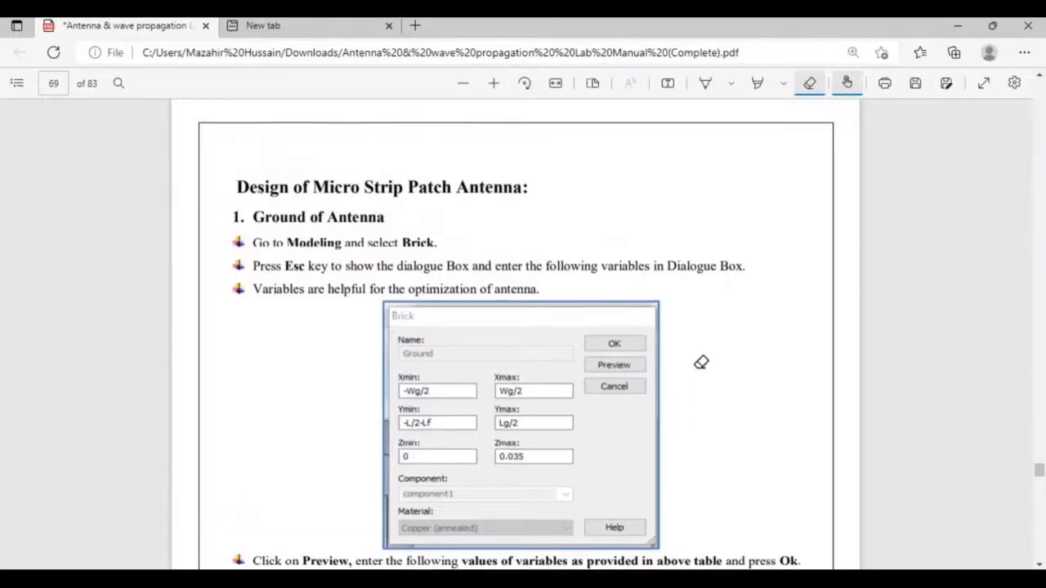
scroll(701, 363, down, 5)
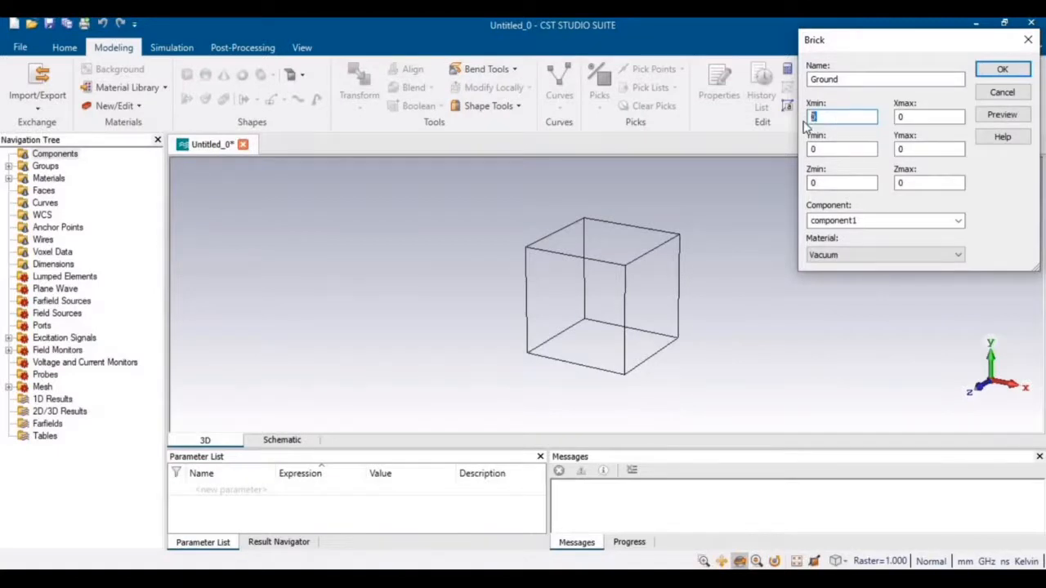
text(W/2)
drag(837, 117, 799, 117)
key(ctrl+c)
drag(927, 116, 892, 121)
key(ctrl+v)
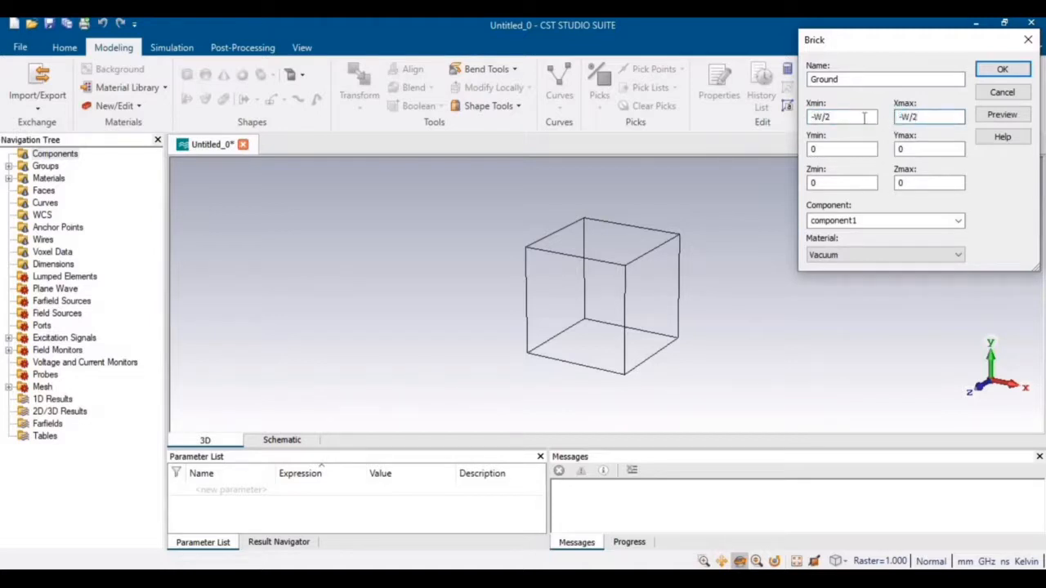
key(shift+Tab)
click(904, 116)
click(904, 116)
key(BackSpace)
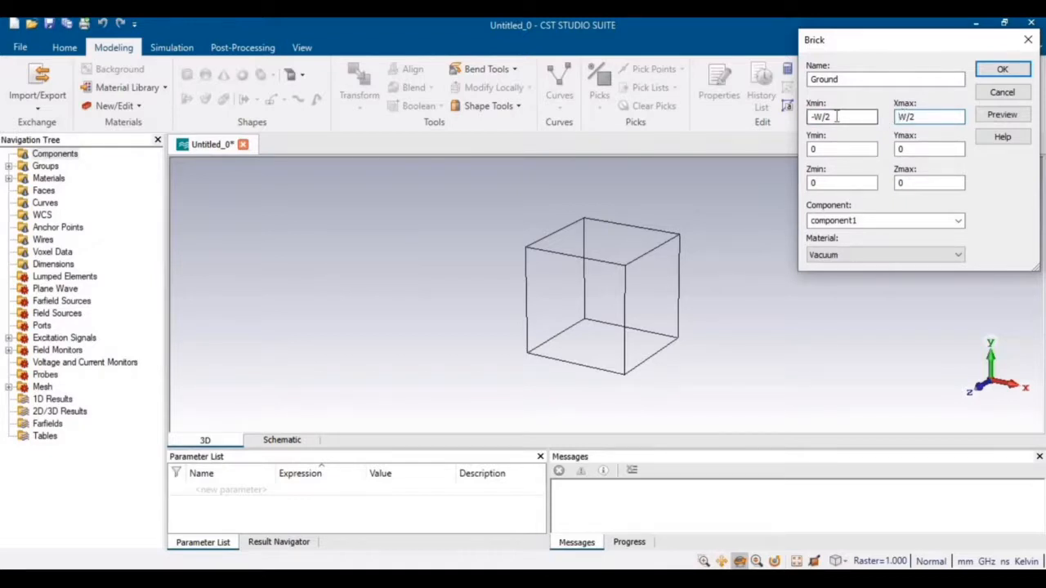
Extend the Ground brick's X range by 5 on each side, with Xmin -W/2-5 and Xmax W/2+5
drag(834, 116, 804, 116)
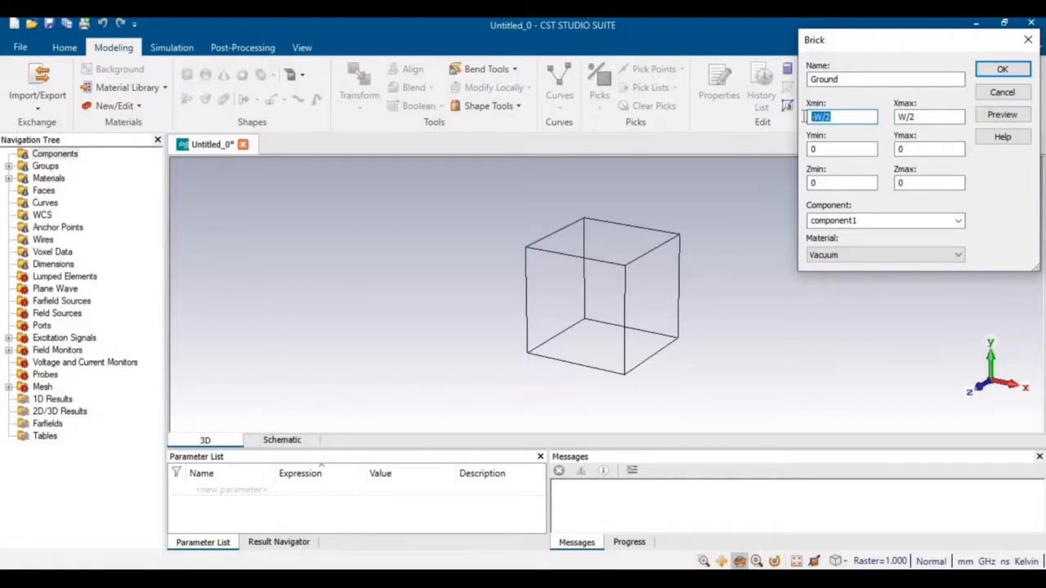
click(910, 116)
drag(910, 116, 889, 116)
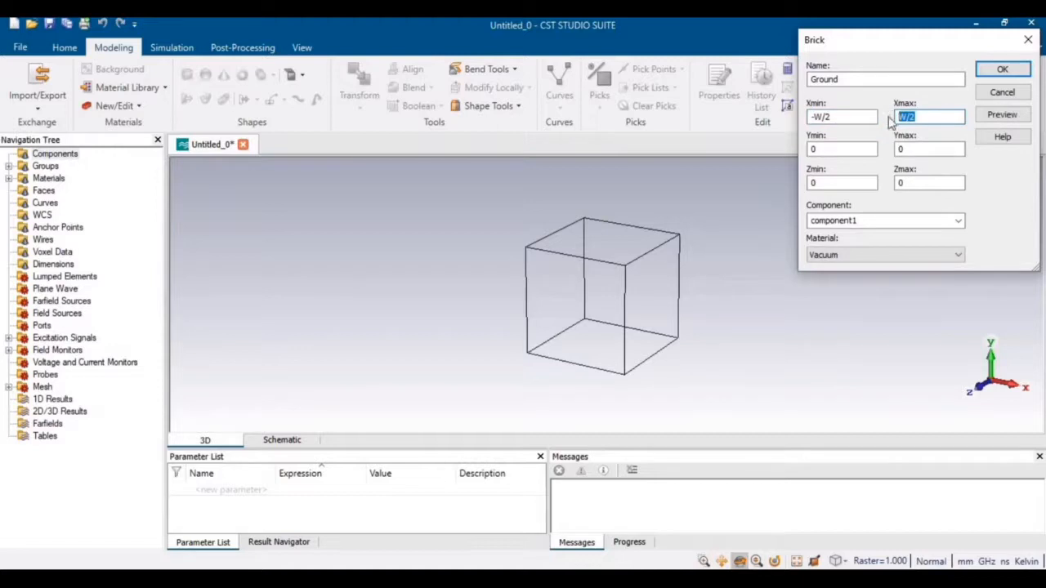
text(W/2)
click(825, 117)
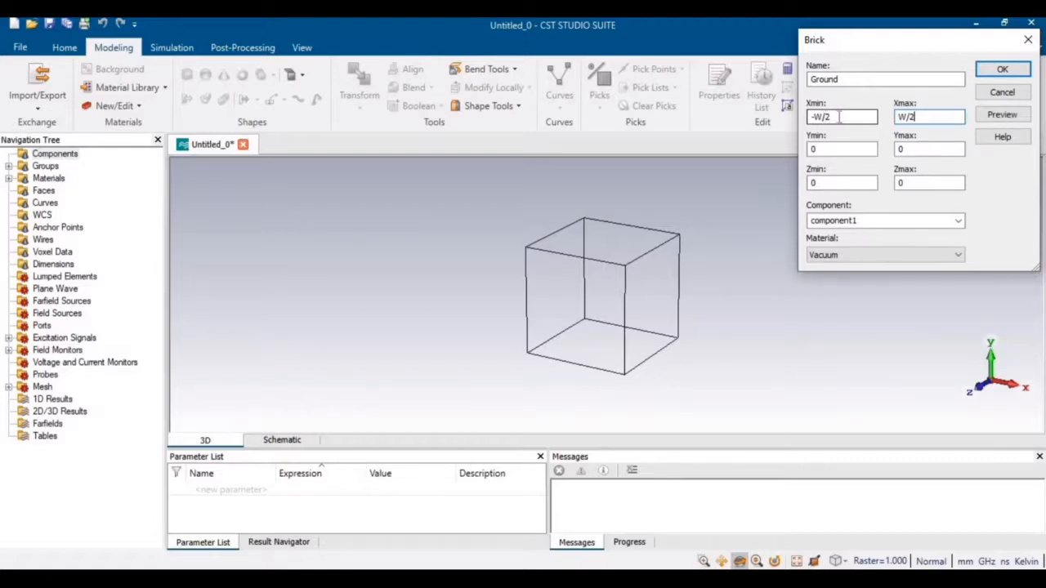
double_click(822, 117)
click(851, 117)
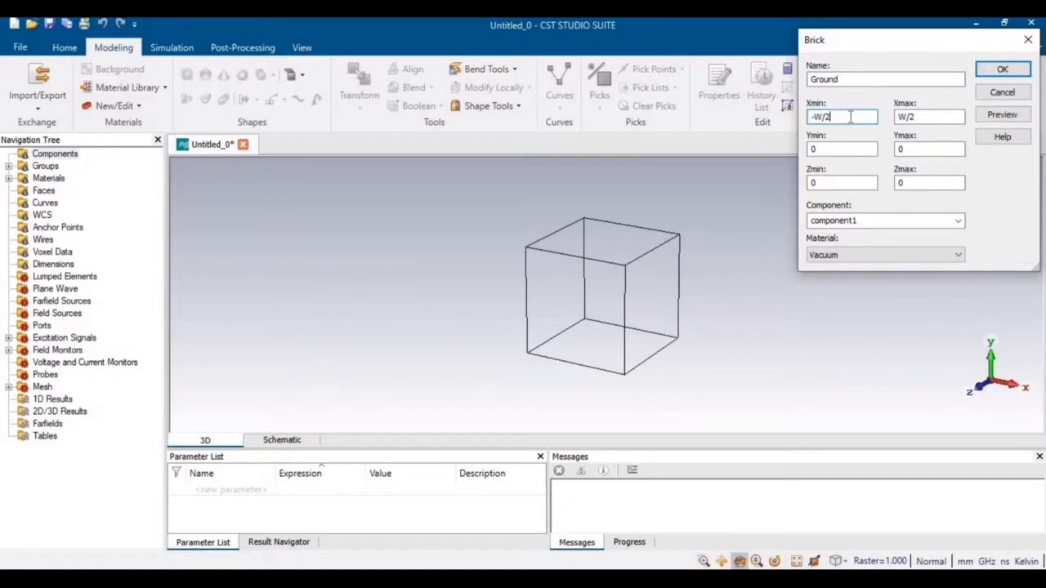
text(-5)
click(937, 117)
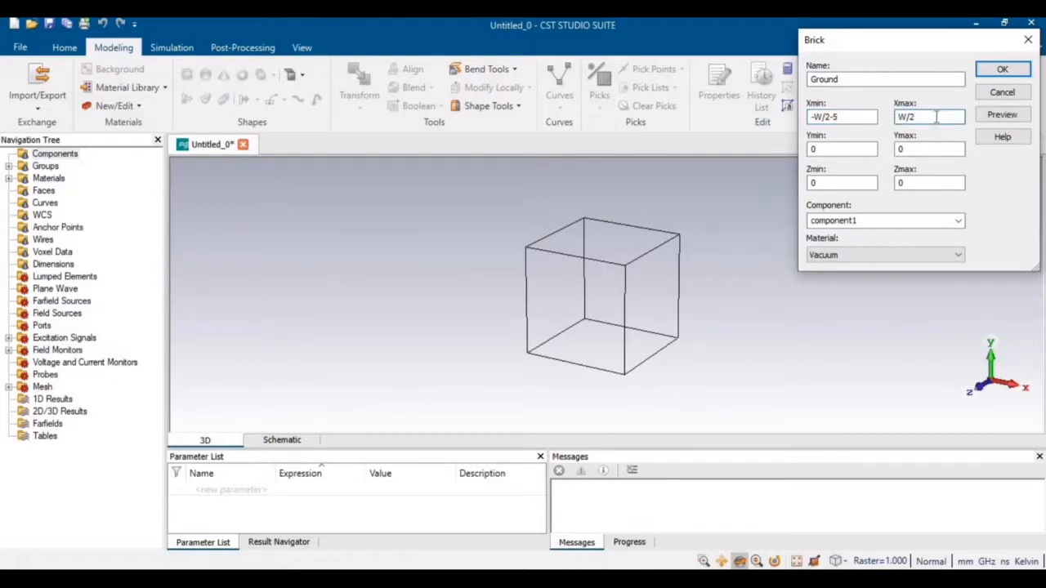
text(+5)
Set the Ground brick's Ymax to L/2+5
click(908, 148)
drag(908, 148, 889, 155)
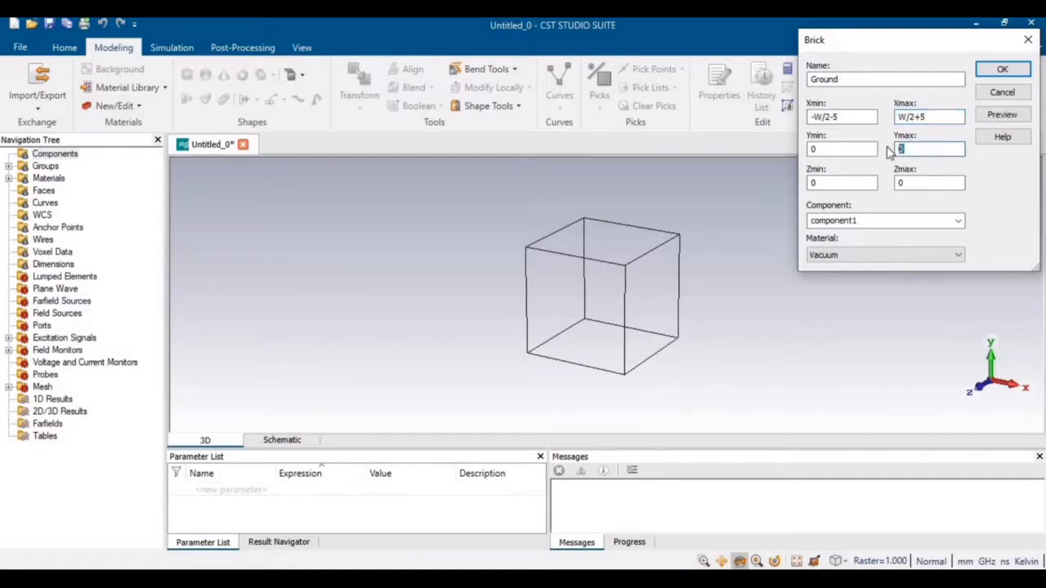
text(L/2)
double_click(903, 149)
click(912, 148)
text(+5)
Set the Ground brick's Ymin to -L/2-Lf
drag(932, 148, 815, 149)
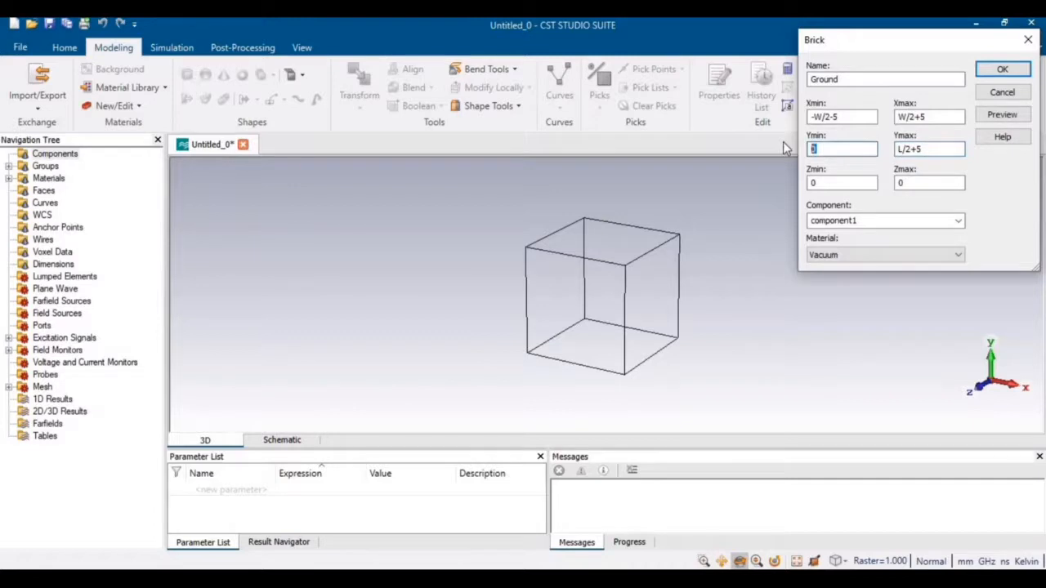
text(L/2+5)
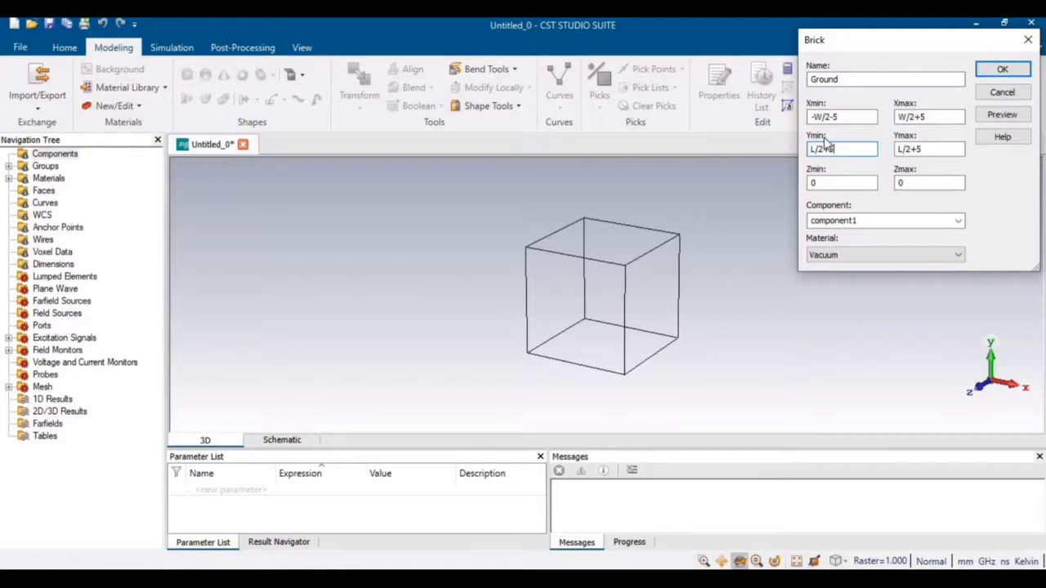
key(BackSpace)
key(BackSpace)
text(-)
click(849, 149)
text(-Lf)
Leave the Ground brick's Zmin at 0 and set Zmax to 0.035
click(851, 183)
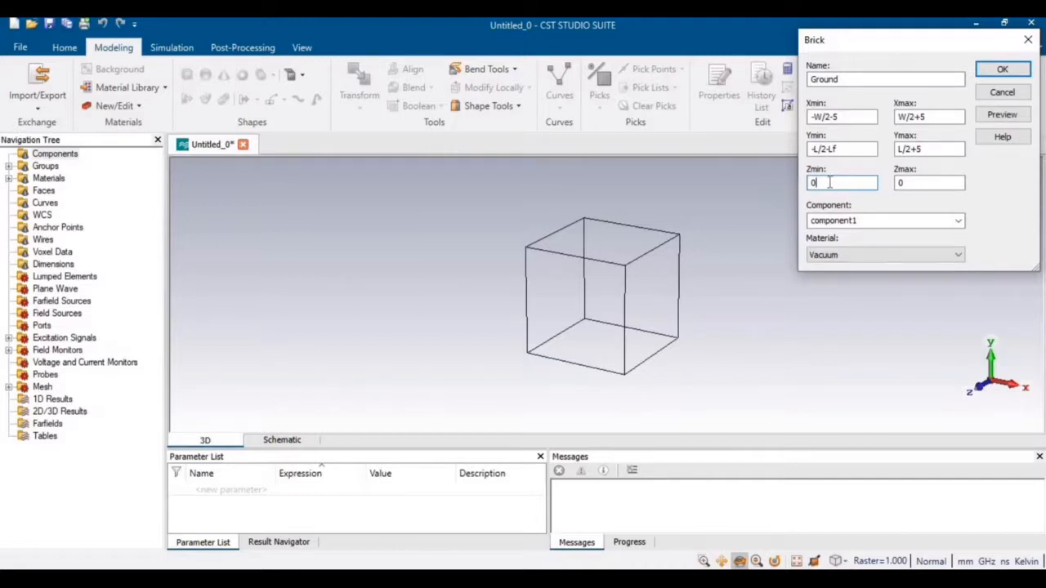
double_click(810, 183)
click(922, 183)
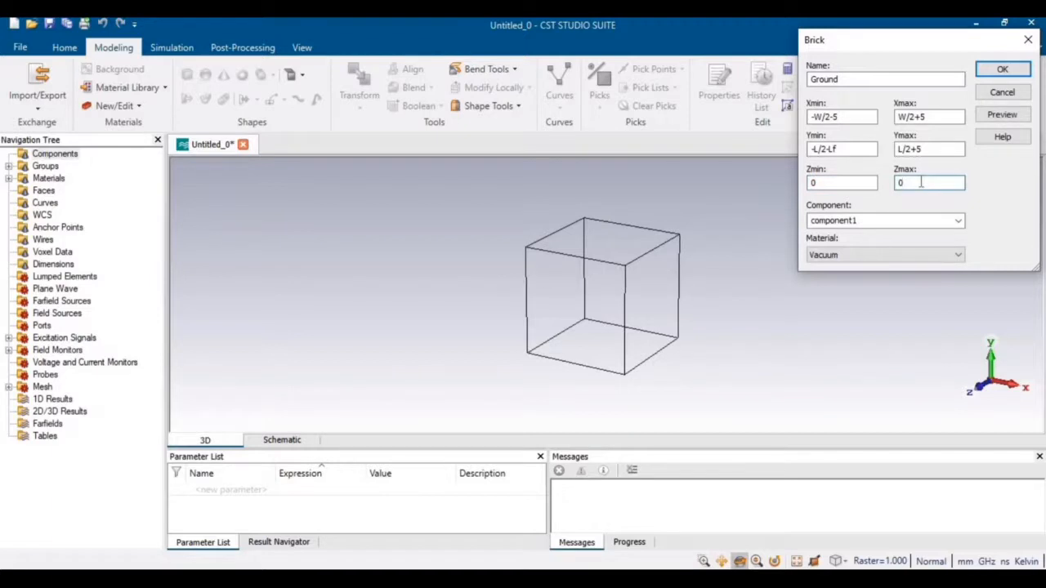
text(.035)
Load Copper (annealed) from the material library as the Ground brick's material
click(885, 262)
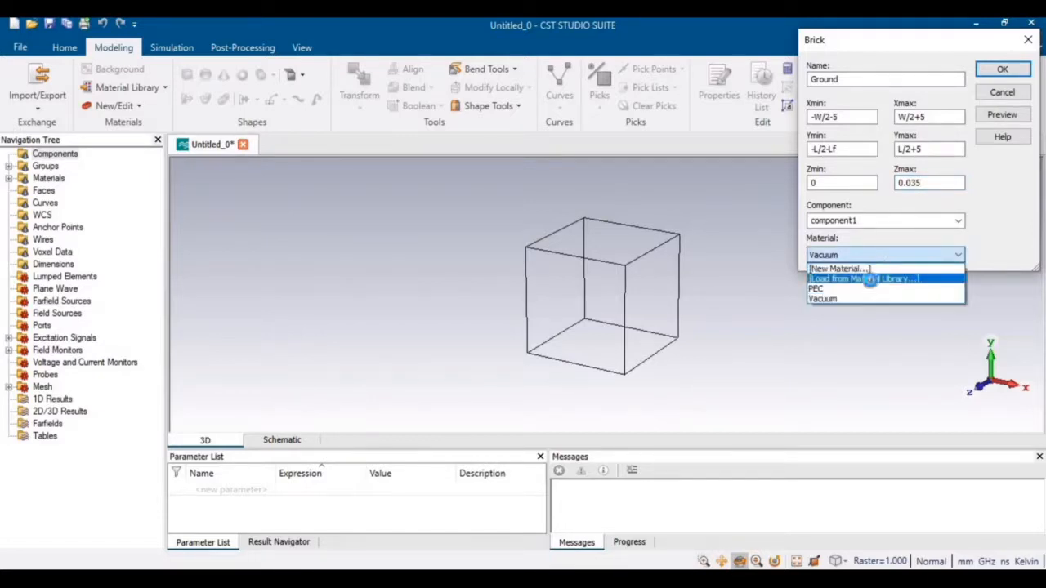
click(870, 278)
click(771, 198)
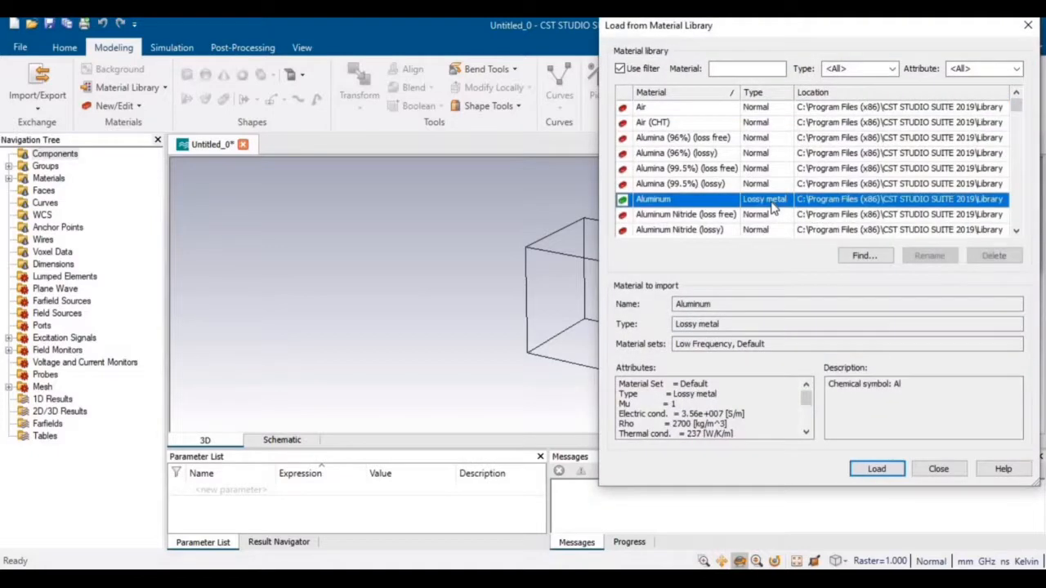
key(c)
key(Down)
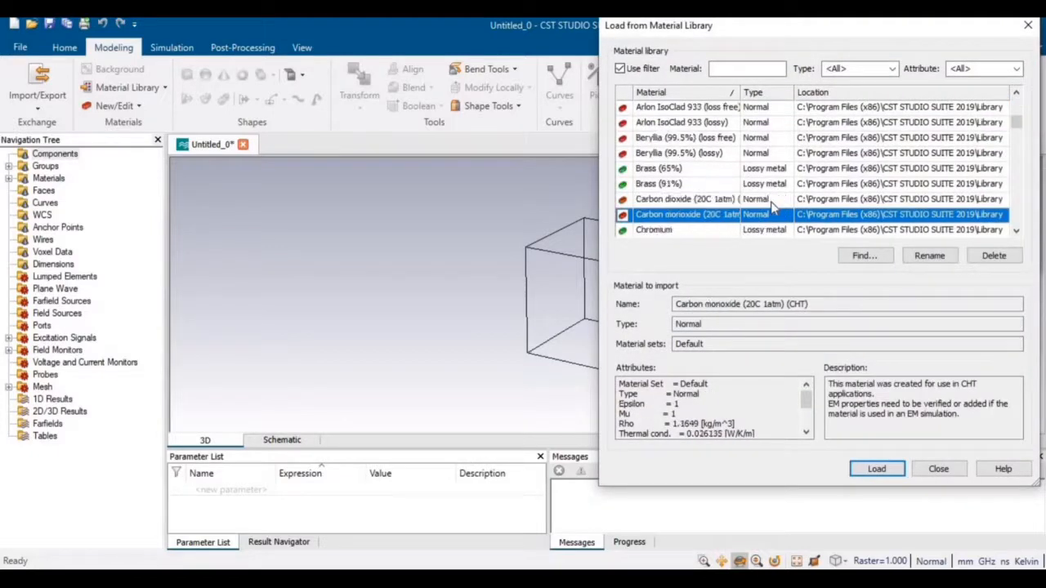
key(Down)
key(Down)
key(Down)
key(Down)
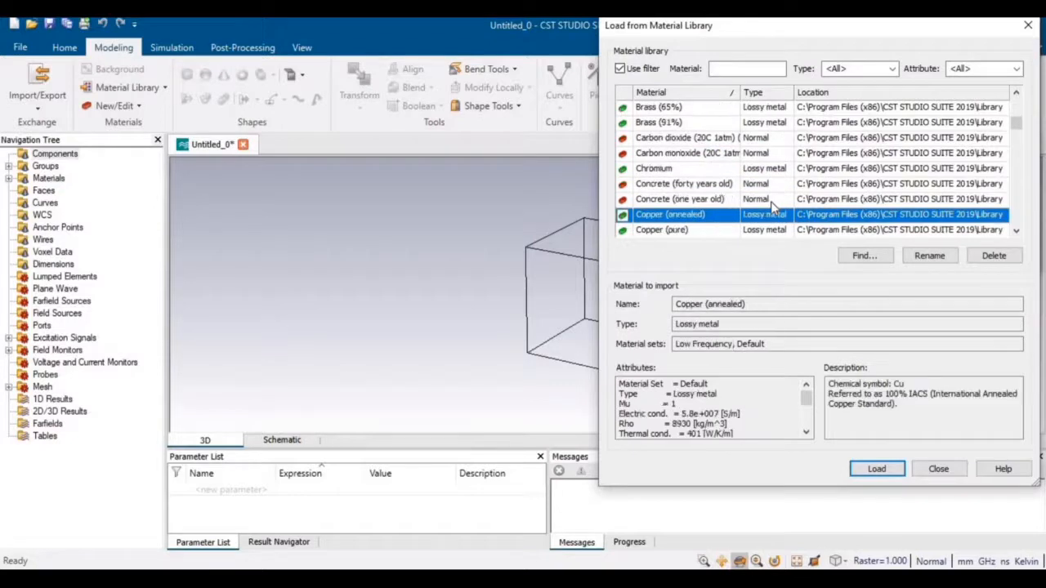
click(877, 470)
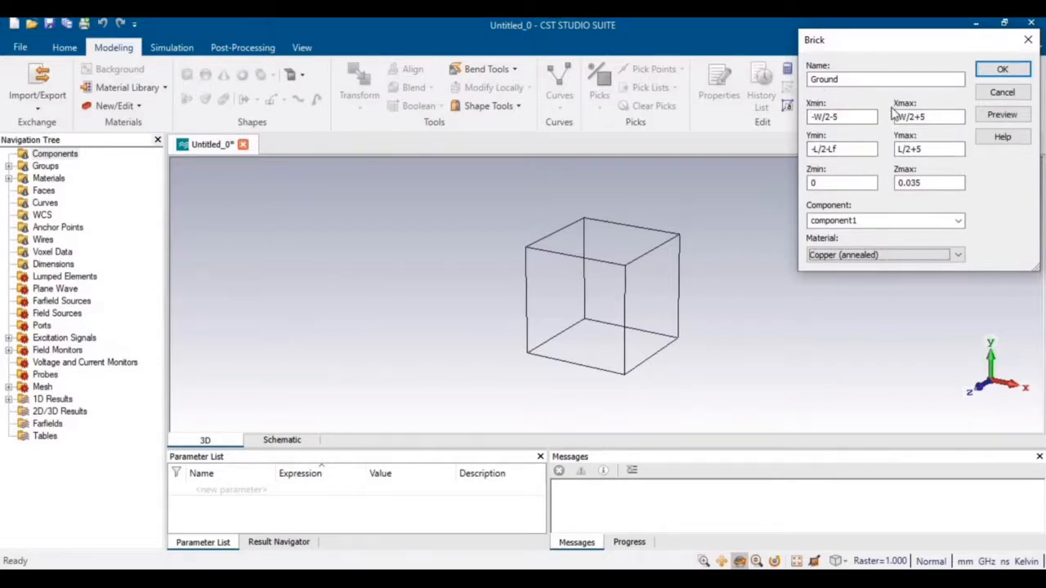
Review the X and Y limit expressions of the Ground brick, including the 5 mm margins and the Lf term
click(940, 117)
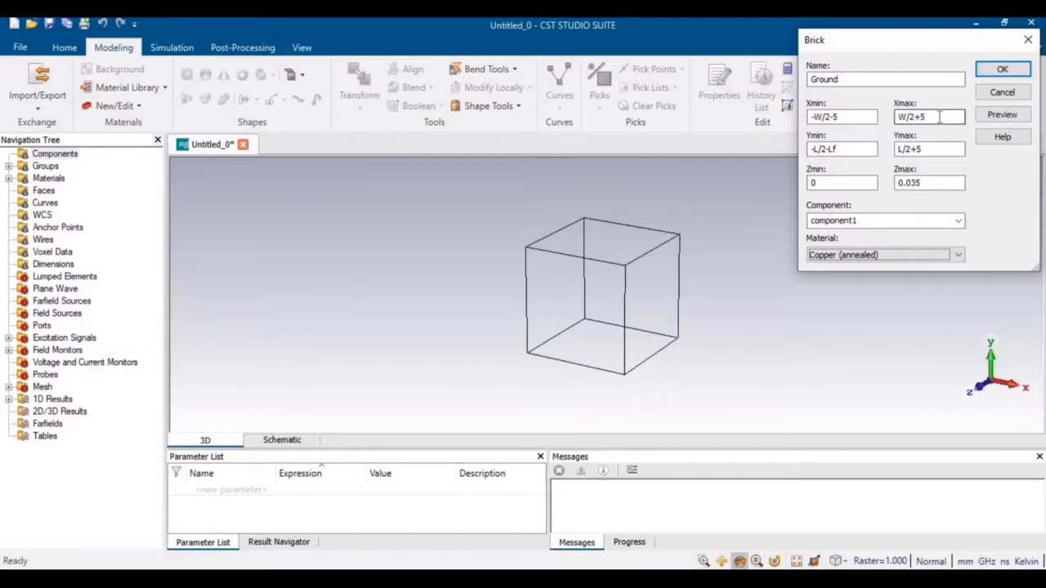
click(845, 119)
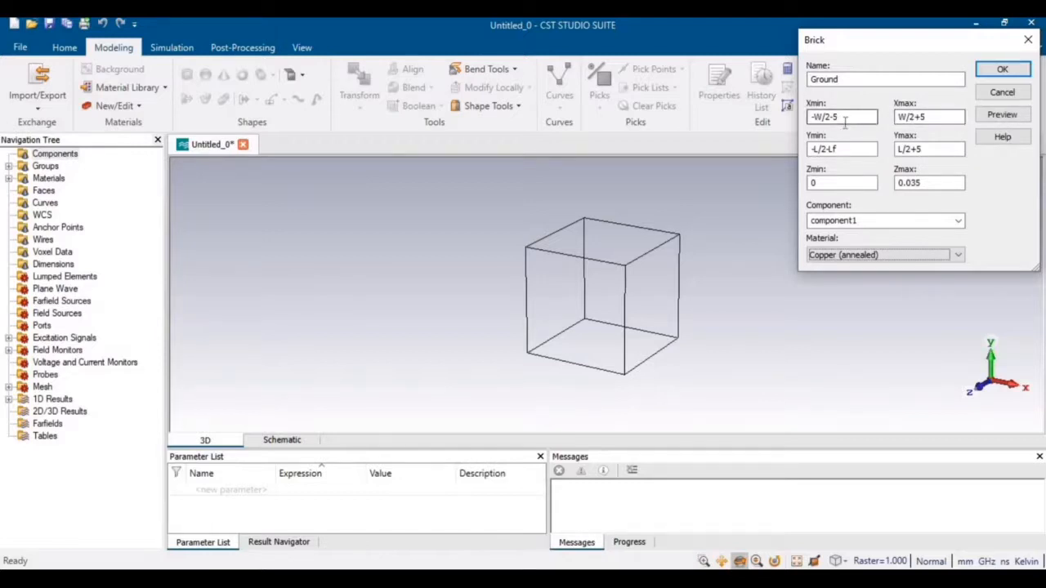
drag(844, 118, 804, 116)
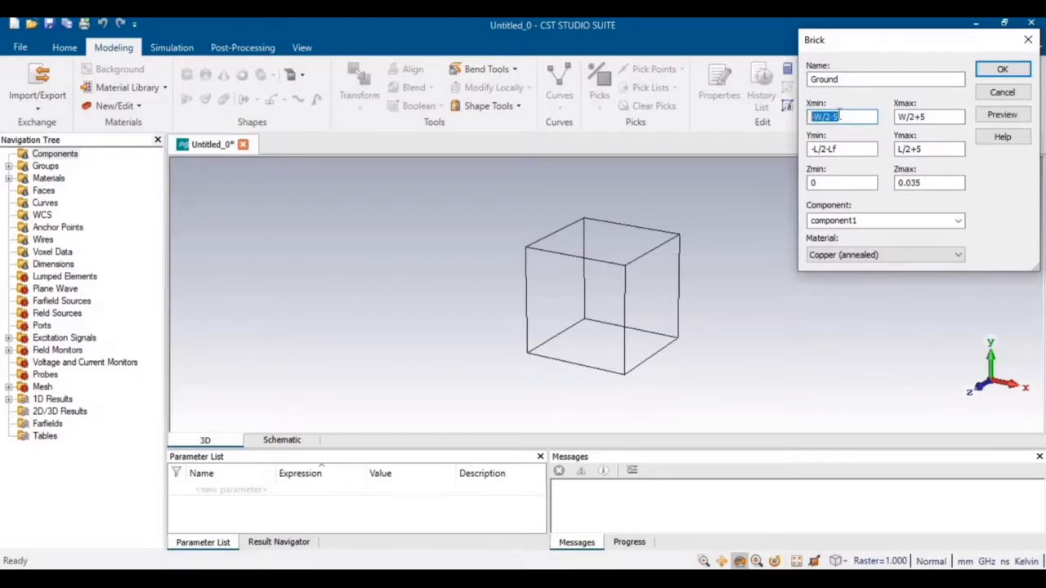
drag(939, 116, 889, 118)
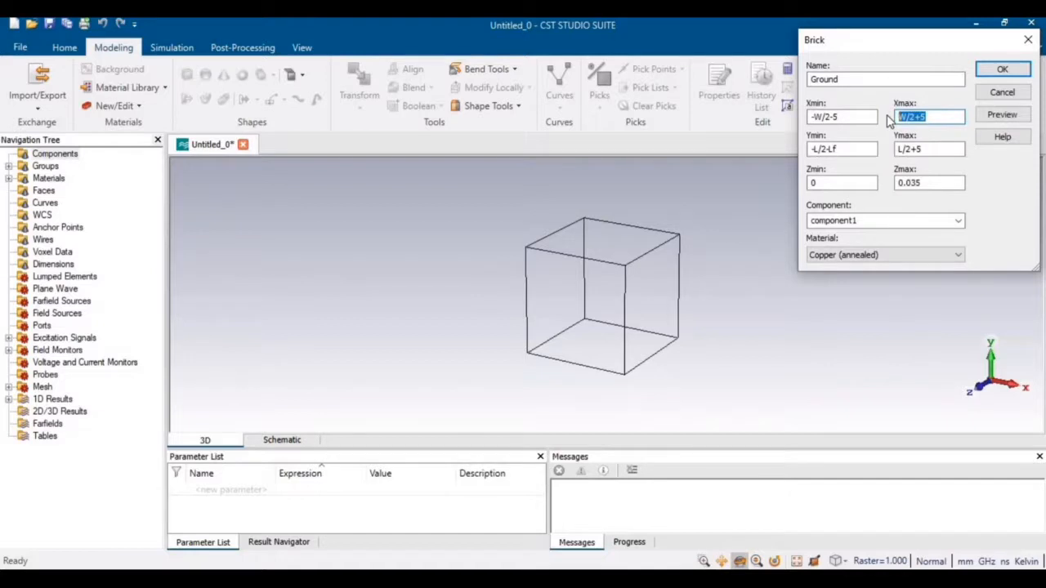
drag(853, 119, 833, 117)
drag(936, 117, 897, 117)
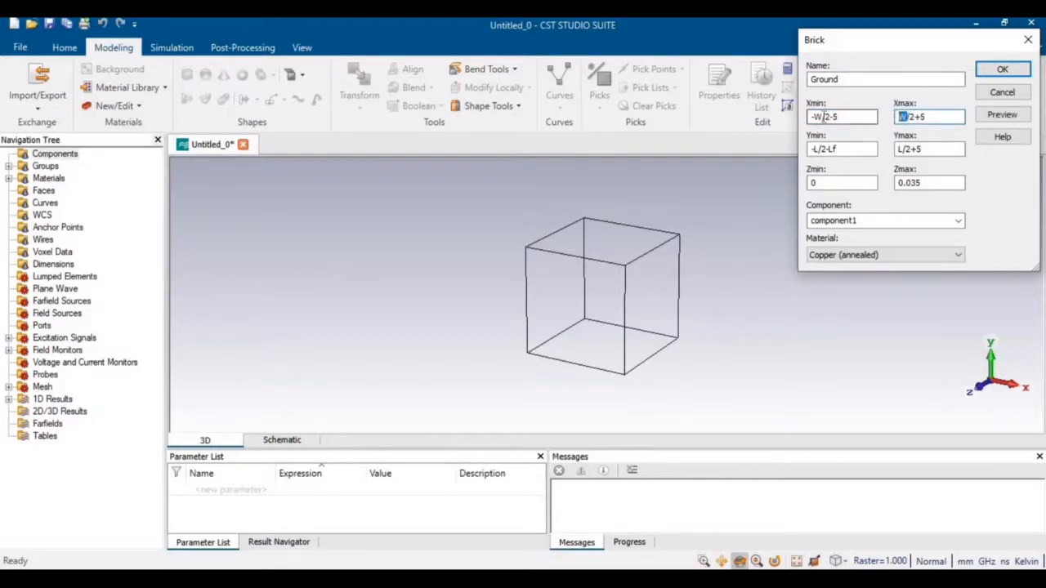
drag(819, 116, 810, 117)
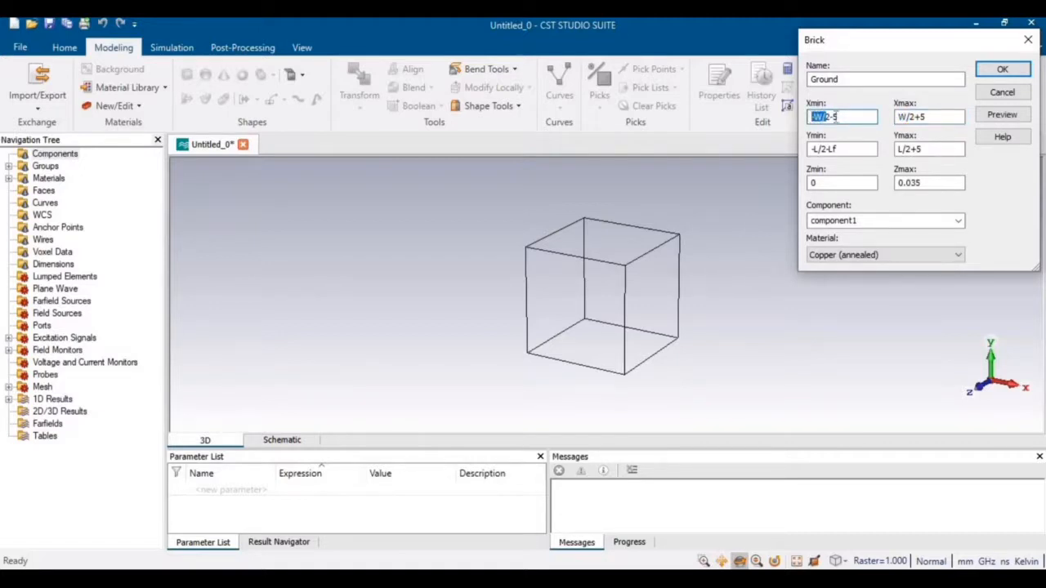
click(842, 148)
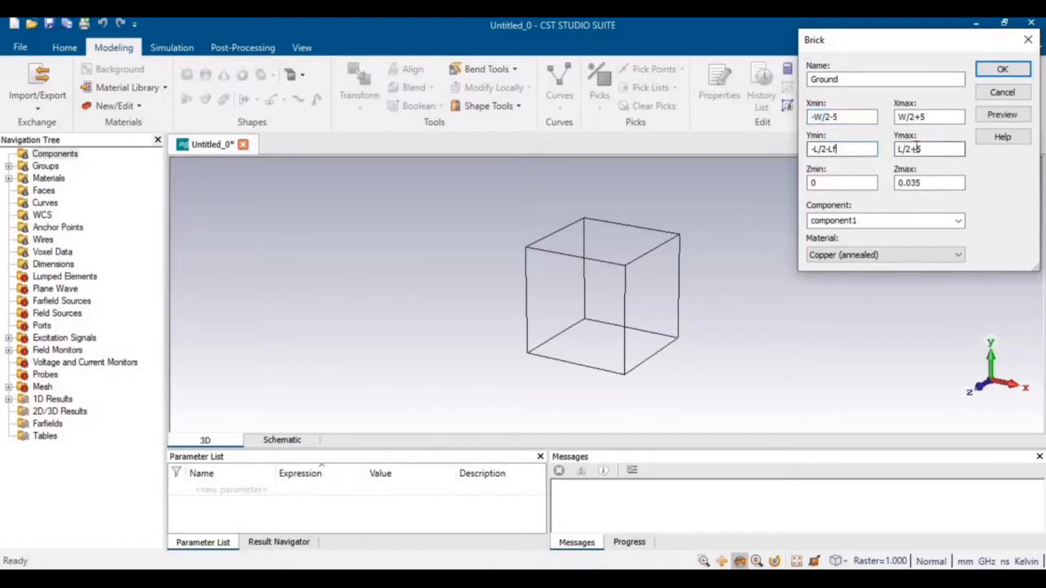
click(917, 149)
drag(913, 148, 899, 147)
drag(827, 149, 809, 150)
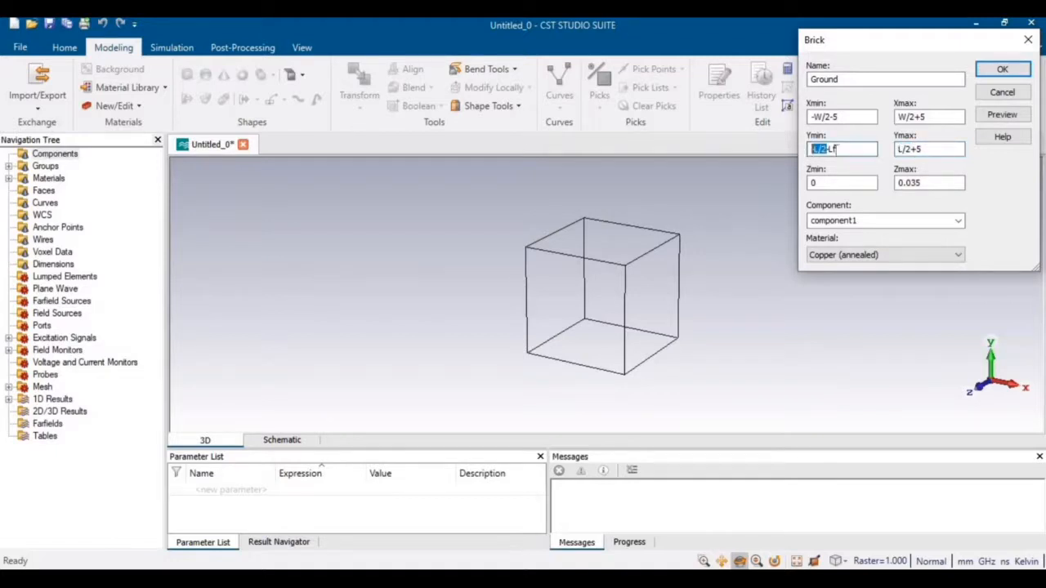
click(848, 149)
drag(848, 148, 831, 149)
click(847, 149)
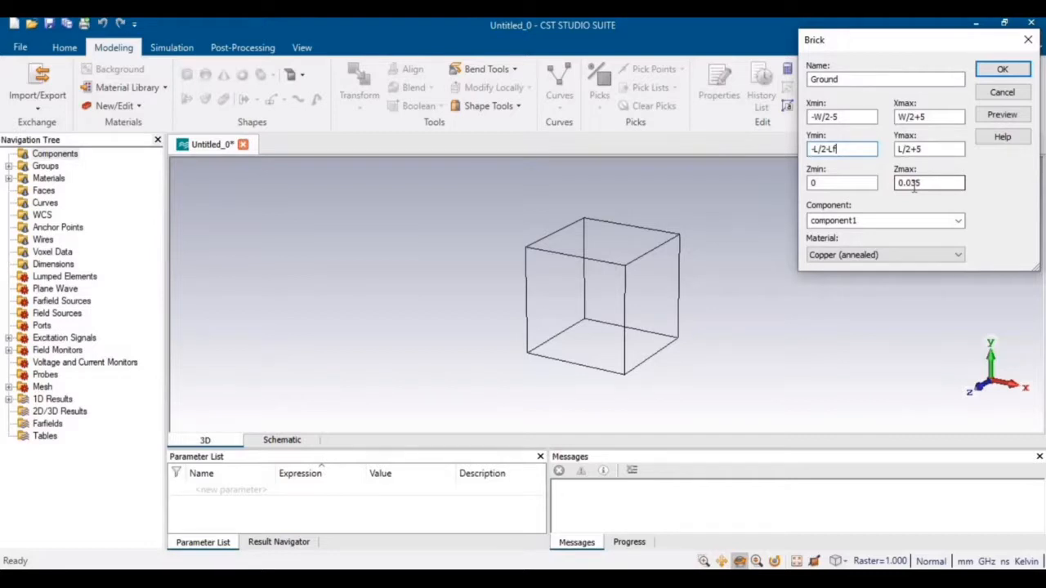
Preview the Ground brick and define its missing parameters as W = 29, L = 29 and Lf = 16
click(1002, 116)
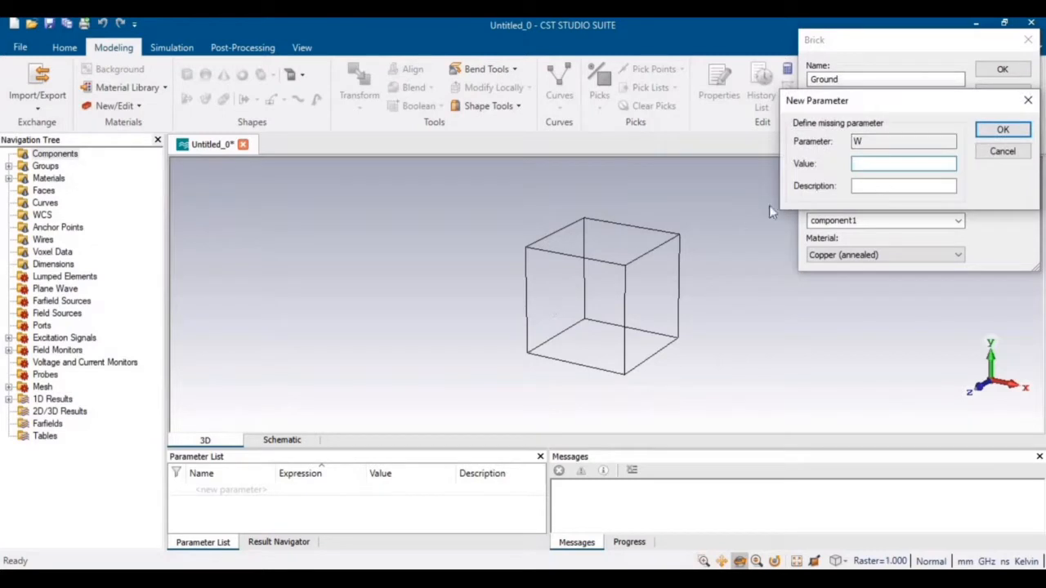
text(25)
click(1014, 135)
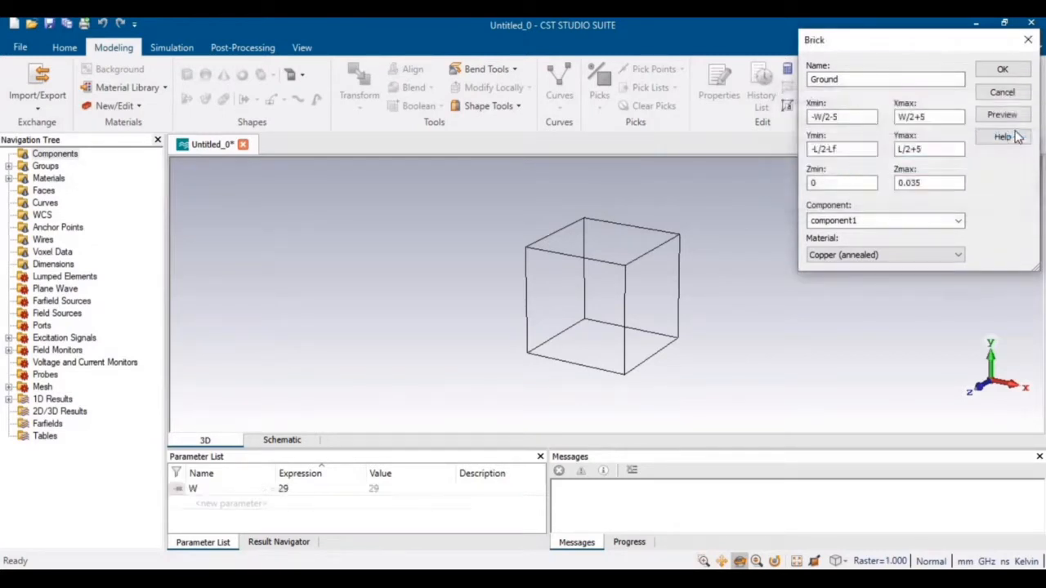
text(29)
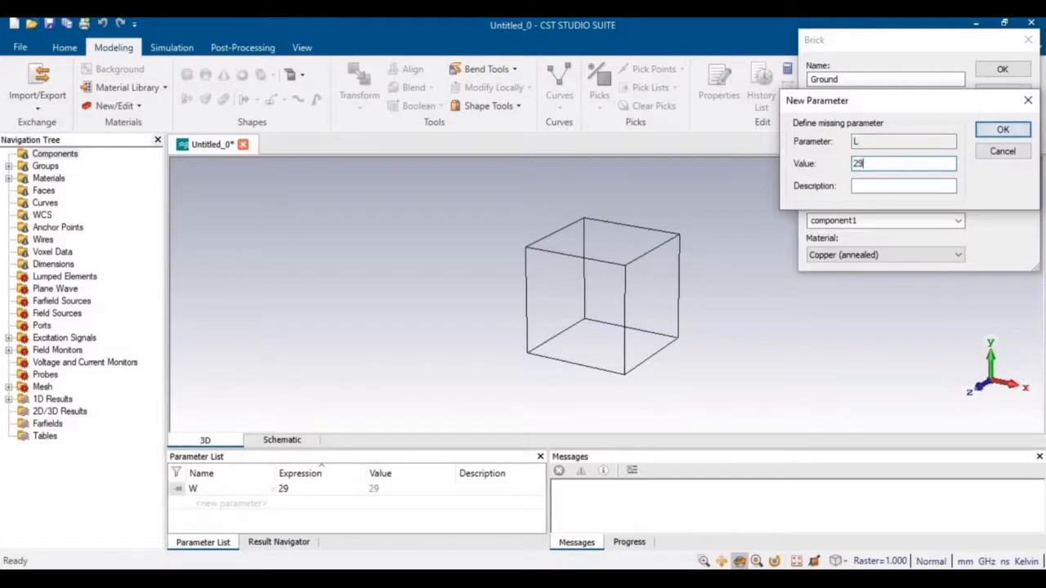
click(1003, 132)
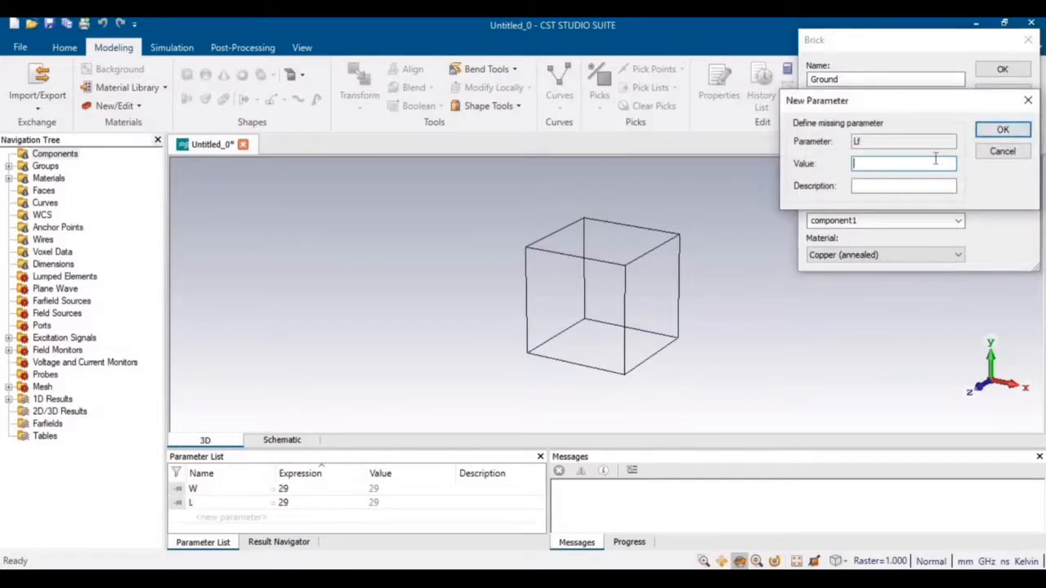
text(16)
click(1003, 130)
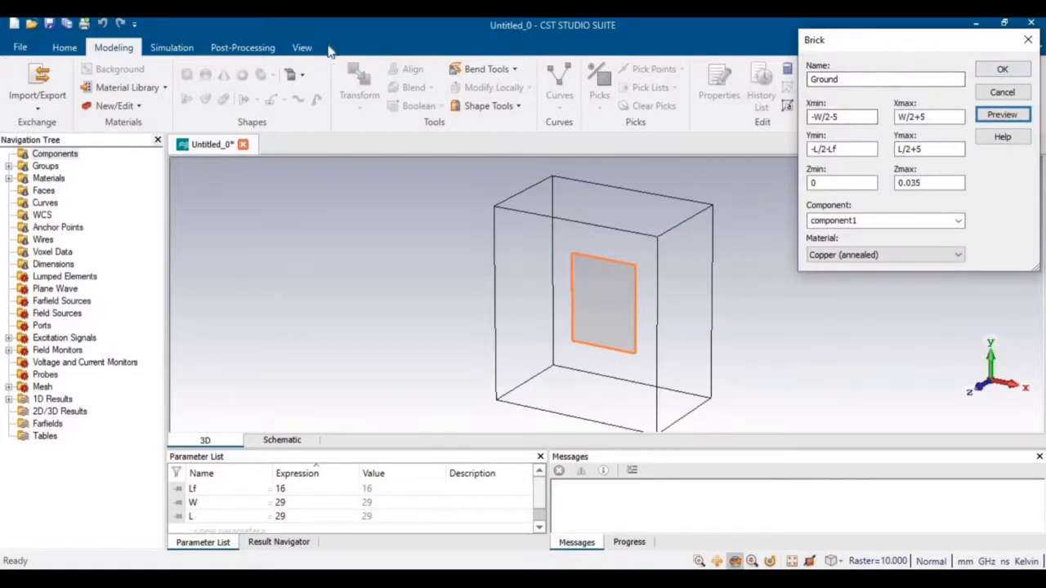
Inspect the previewed Ground brick from another angle and create it with the entered settings
click(303, 47)
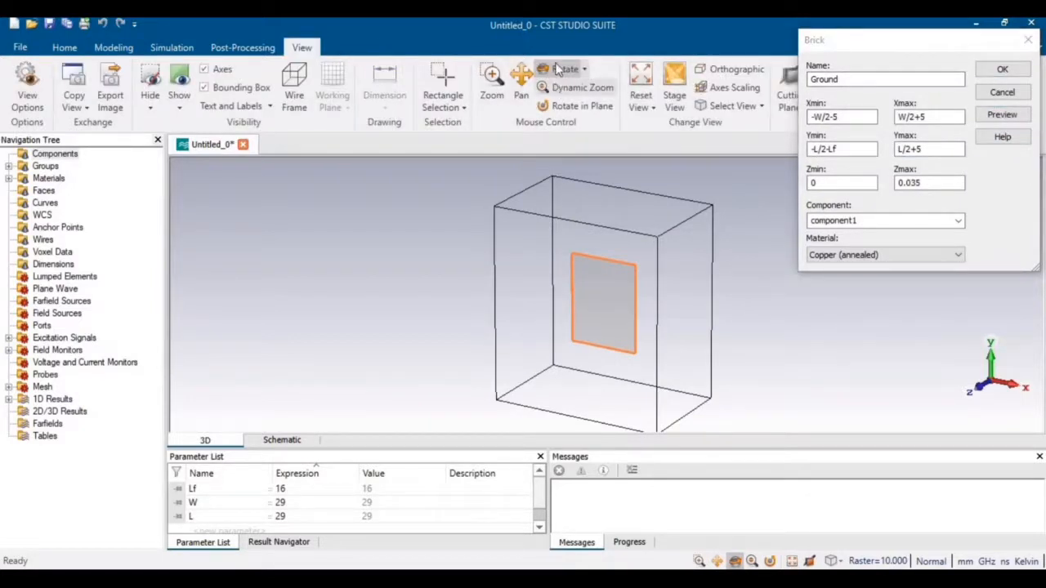
click(557, 70)
mouse_move(685, 219)
mouse_down()
mouse_move(603, 330)
mouse_move(603, 303)
mouse_move(602, 352)
mouse_move(517, 265)
mouse_up()
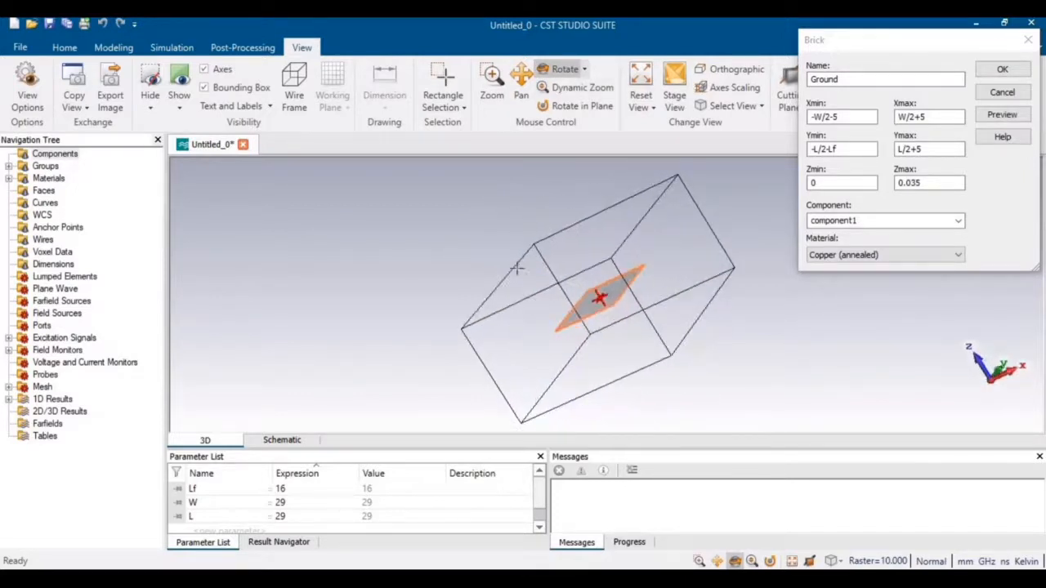
click(1014, 72)
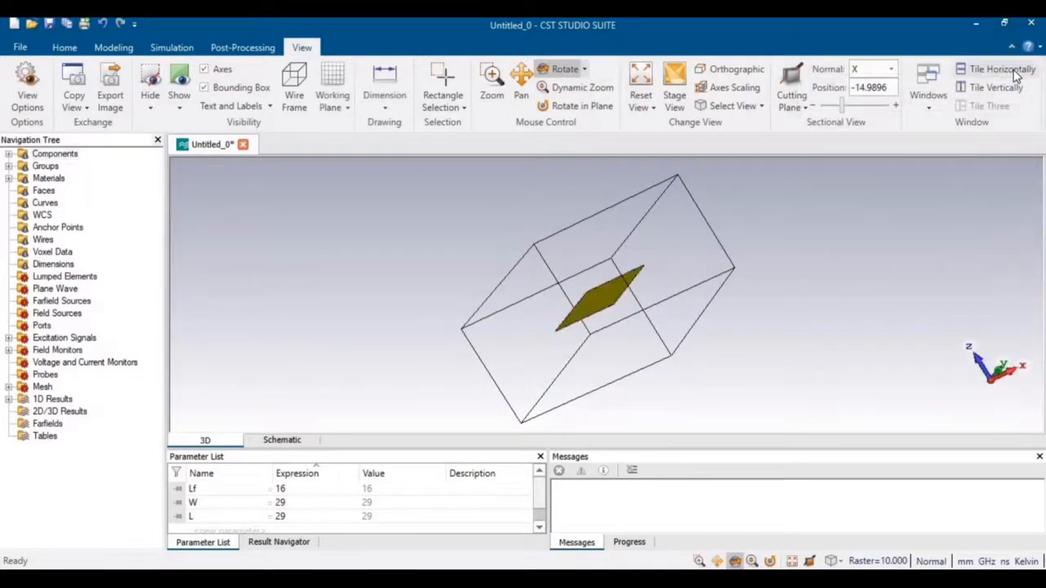
drag(654, 281, 678, 299)
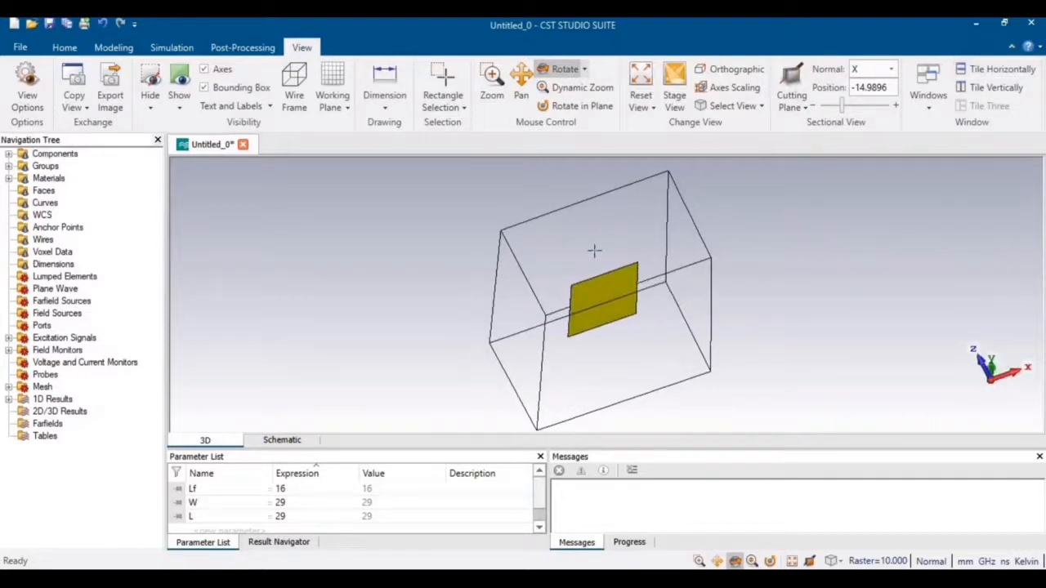
drag(594, 253, 658, 329)
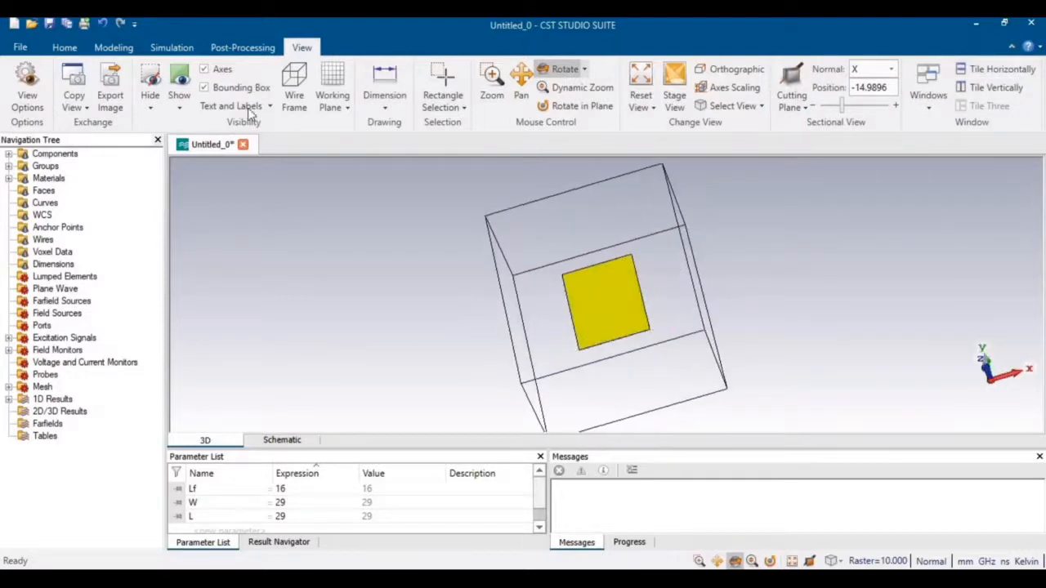
Start a new brick and name it Substrate
click(115, 48)
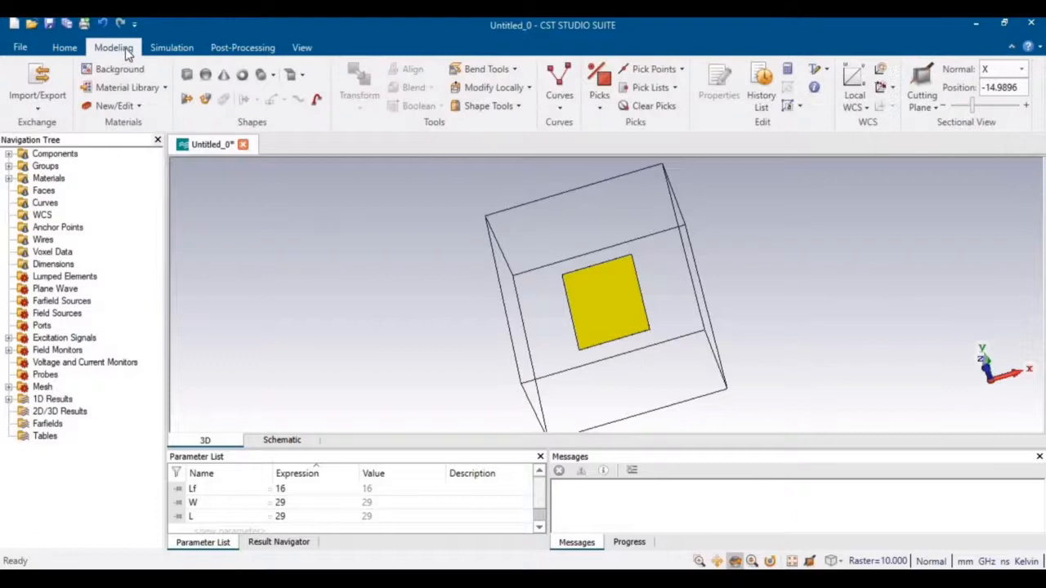
click(187, 74)
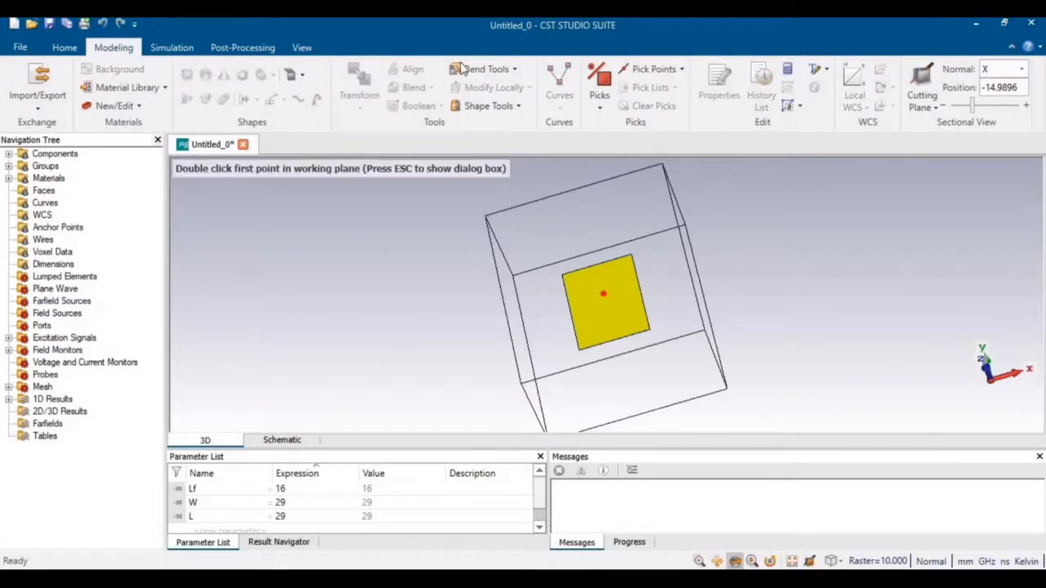
key(Escape)
text(S)
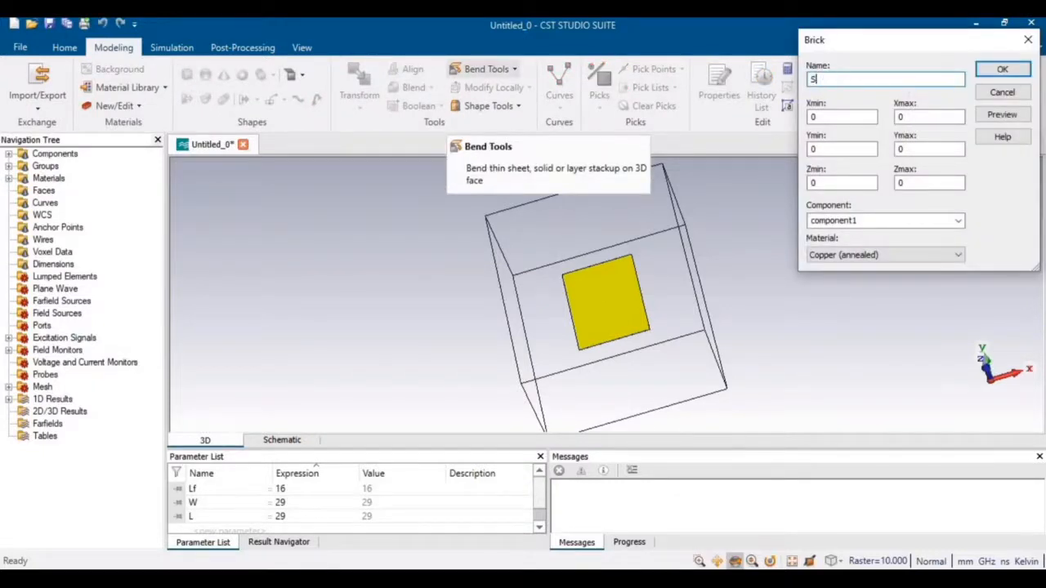
text(ubstrate)
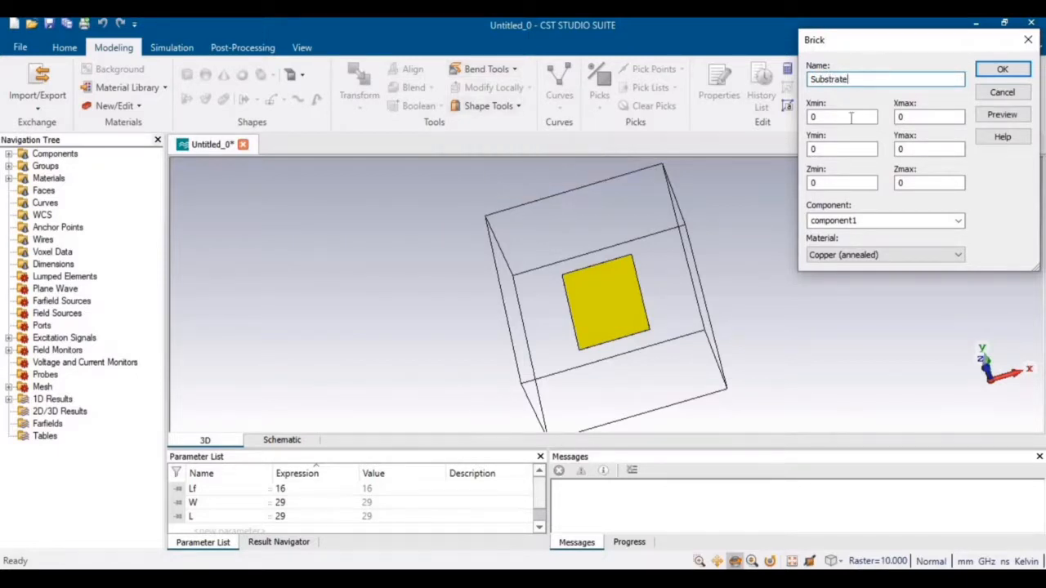
Set the Substrate brick's Xmin to -W/2-5 and its Xmax to W/2+5
key(Tab)
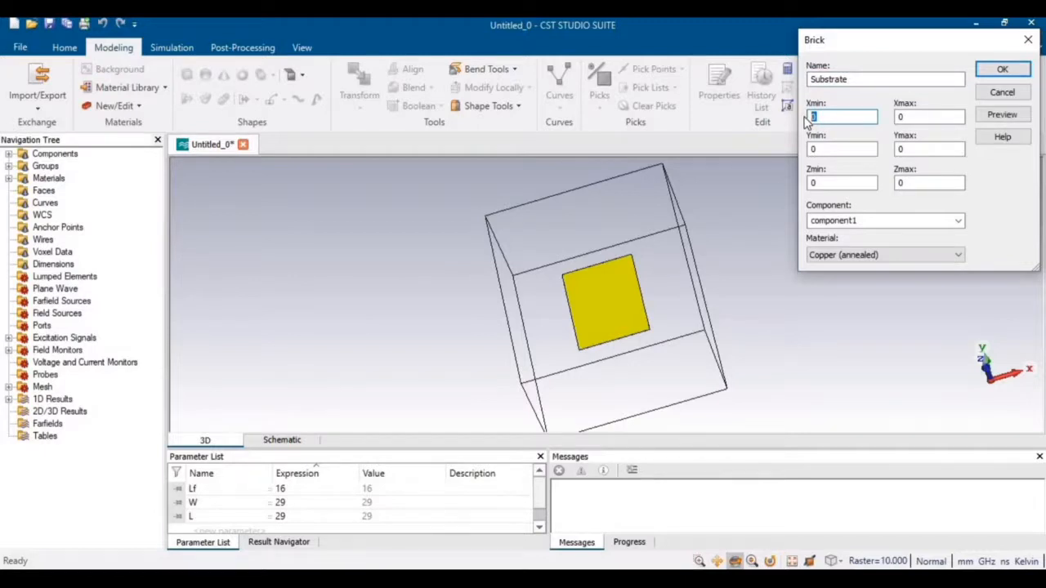
text(-W/2-5)
drag(857, 116, 766, 120)
key(ctrl+c)
double_click(914, 117)
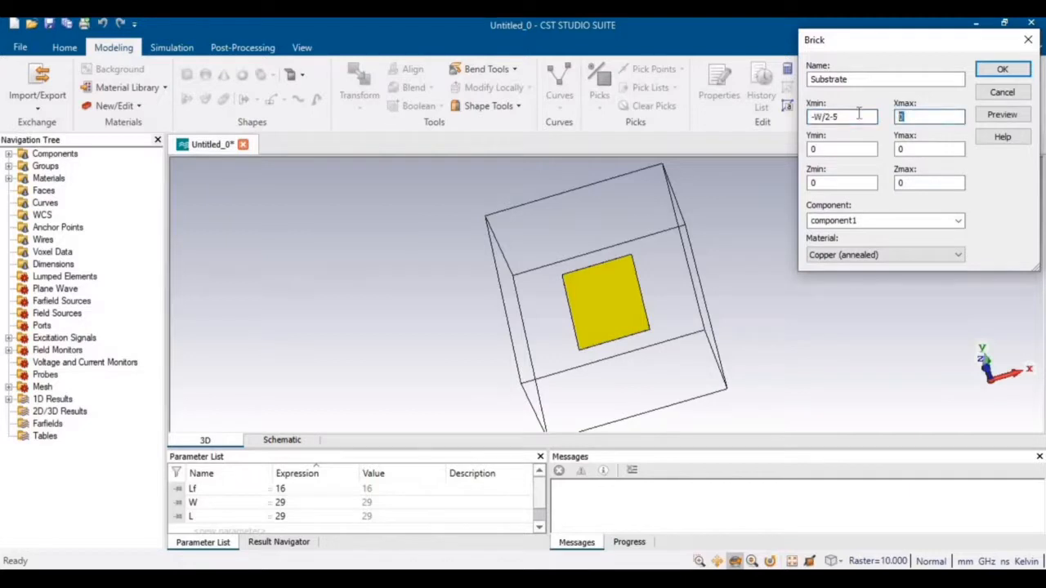
key(ctrl+v)
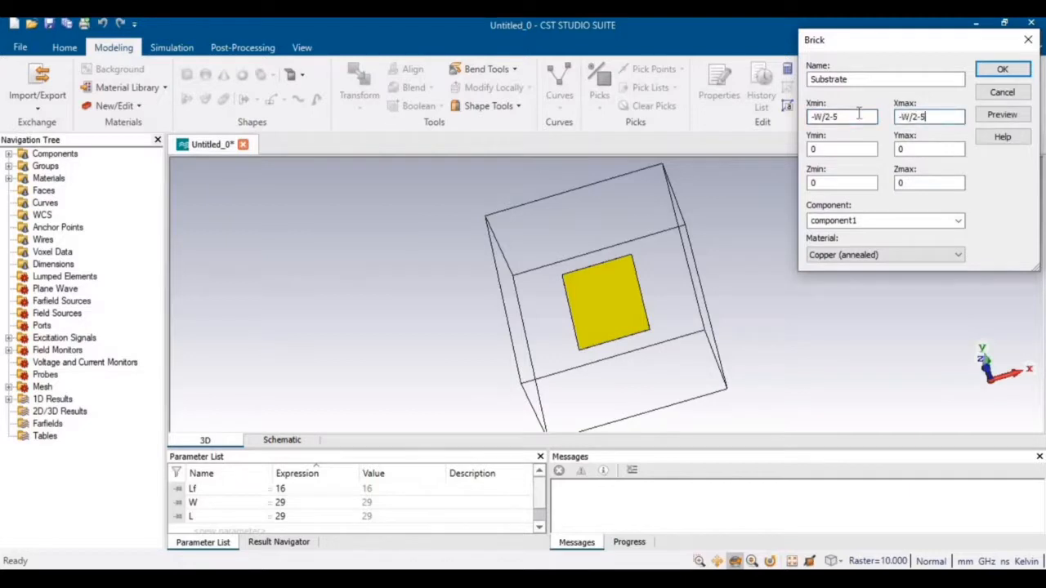
click(903, 116)
key(BackSpace)
key(BackSpace)
text(+)
Set the Substrate brick's Ymax to L/2+5 and its Ymin to -L/2-Lf
double_click(925, 150)
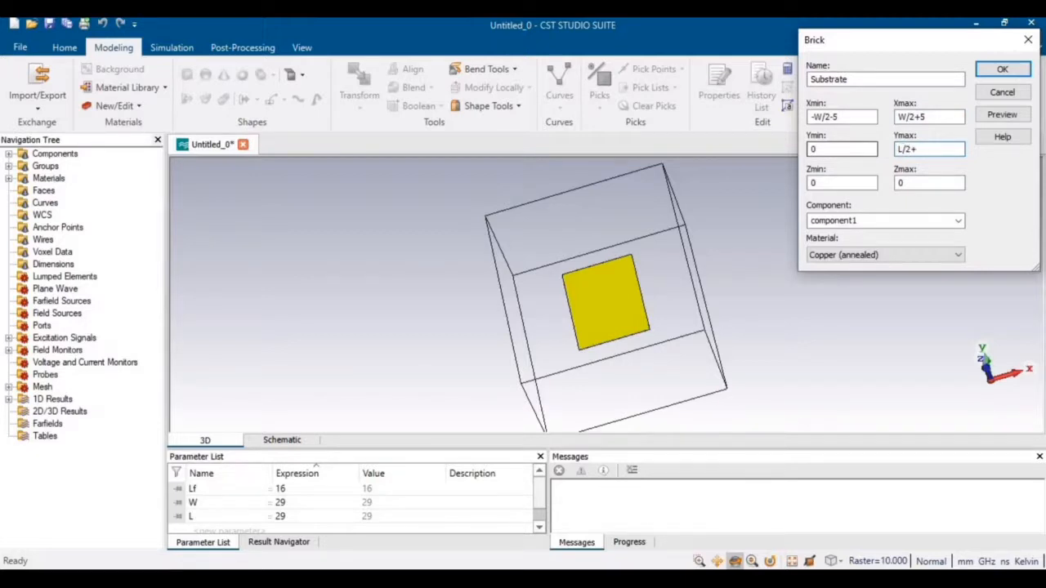
double_click(825, 149)
text(-L/2-Lf)
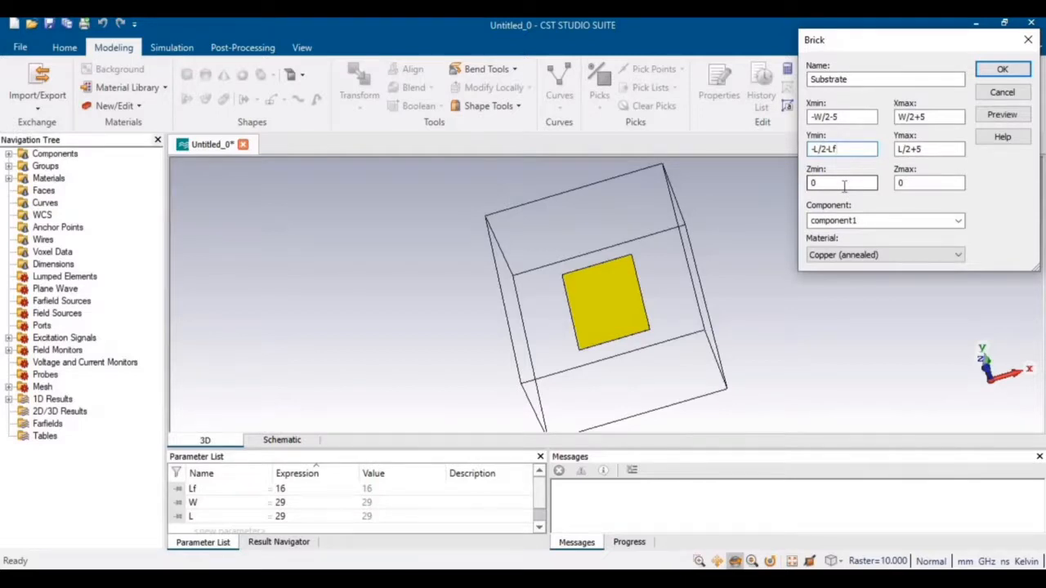
Set the Substrate brick's Zmin to 0.035 and its Zmax to 0.035+1.6
click(844, 183)
double_click(815, 183)
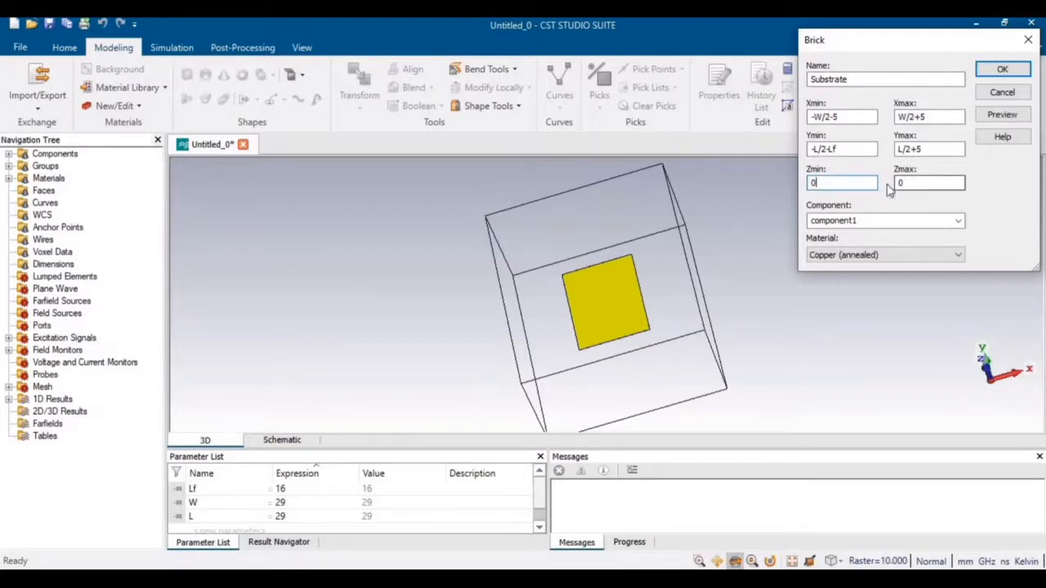
click(847, 184)
text(.035)
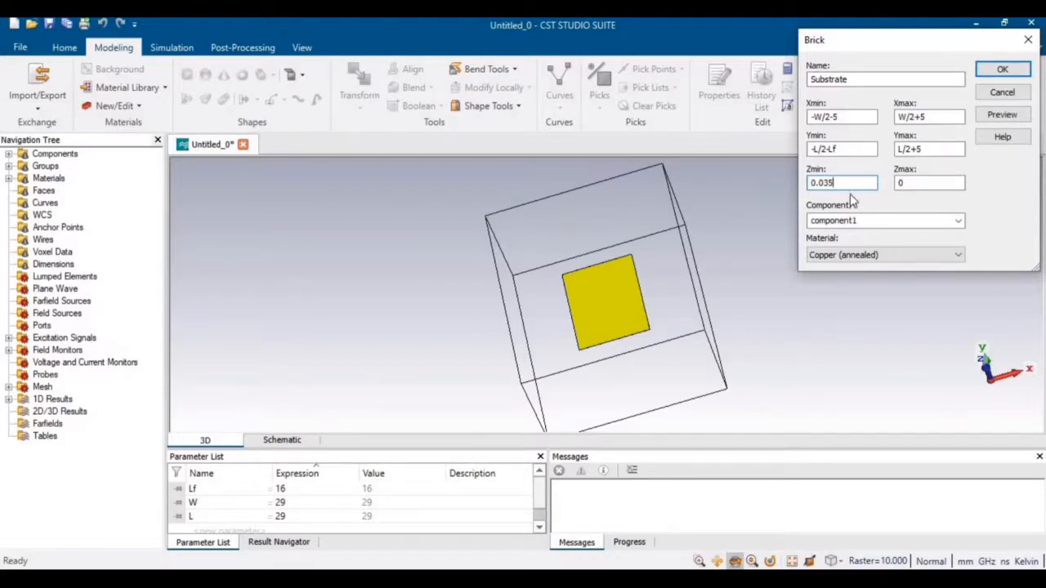
drag(852, 184, 747, 183)
key(ctrl+c)
key(Tab)
key(ctrl+v)
text(+1.)
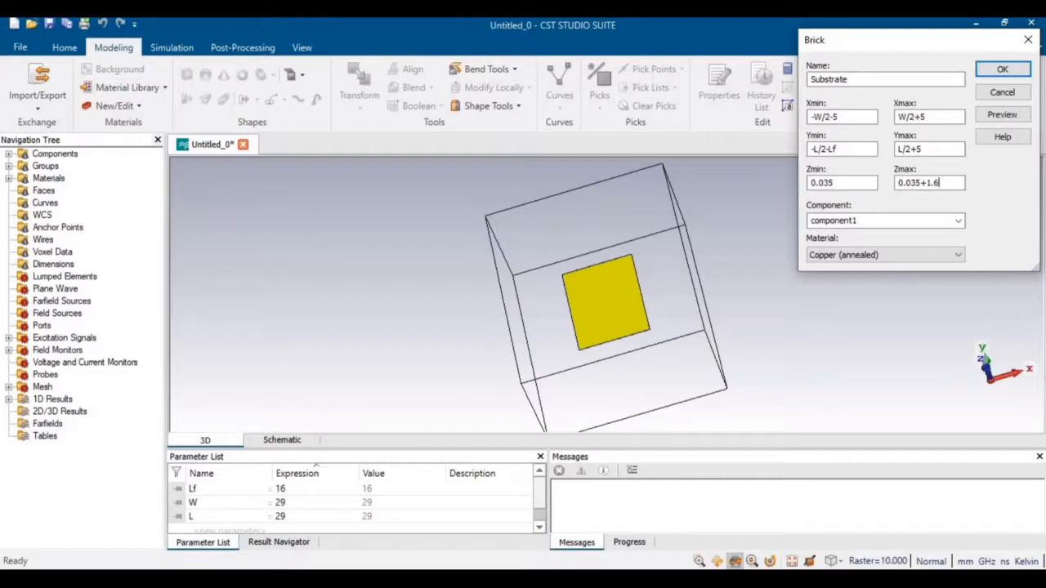
Load FR-4 (lossy) from the material library as the Substrate brick's material
click(894, 255)
click(873, 279)
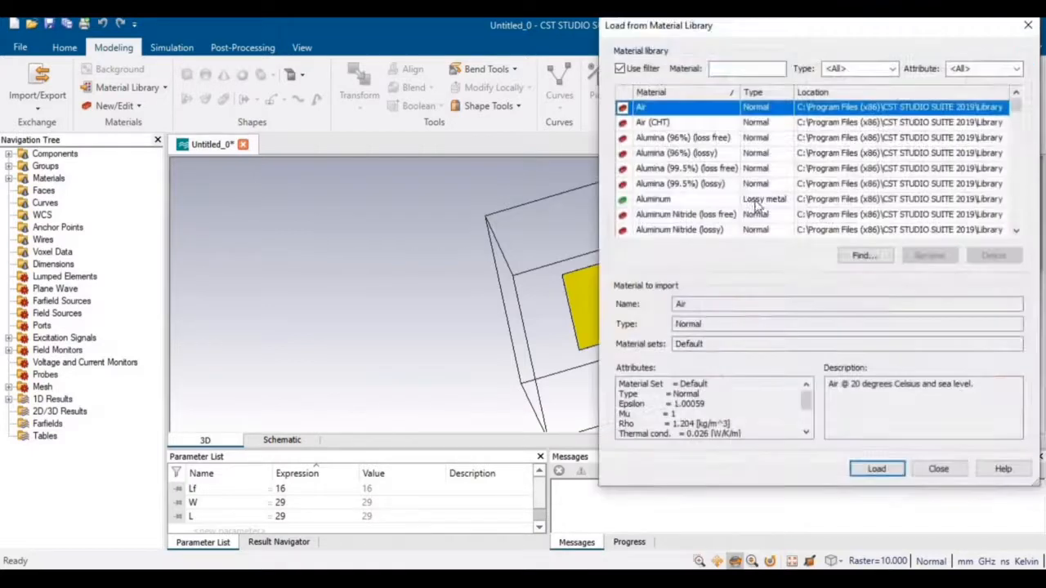
click(752, 200)
key(f)
key(f)
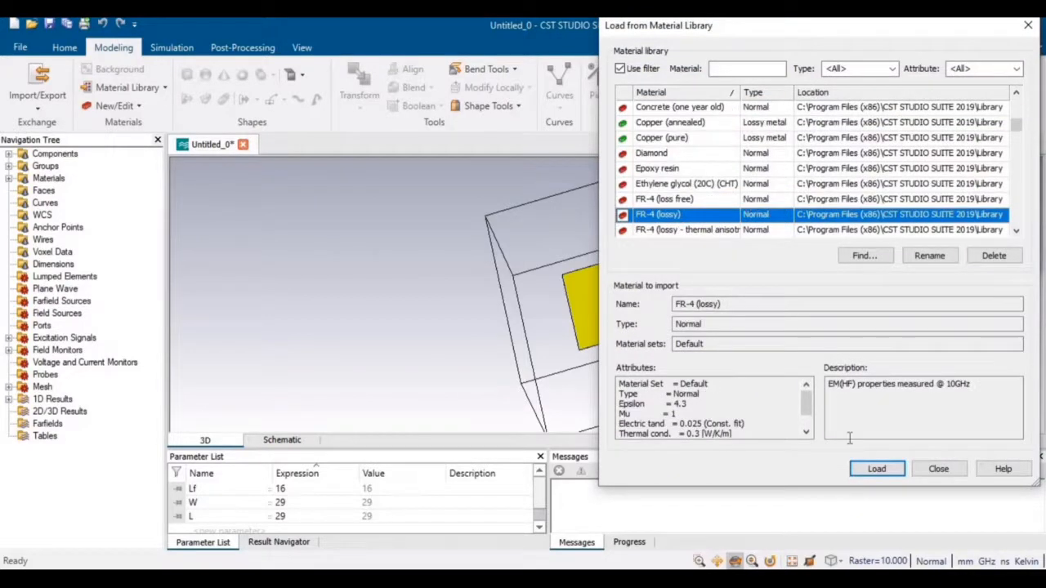
click(874, 468)
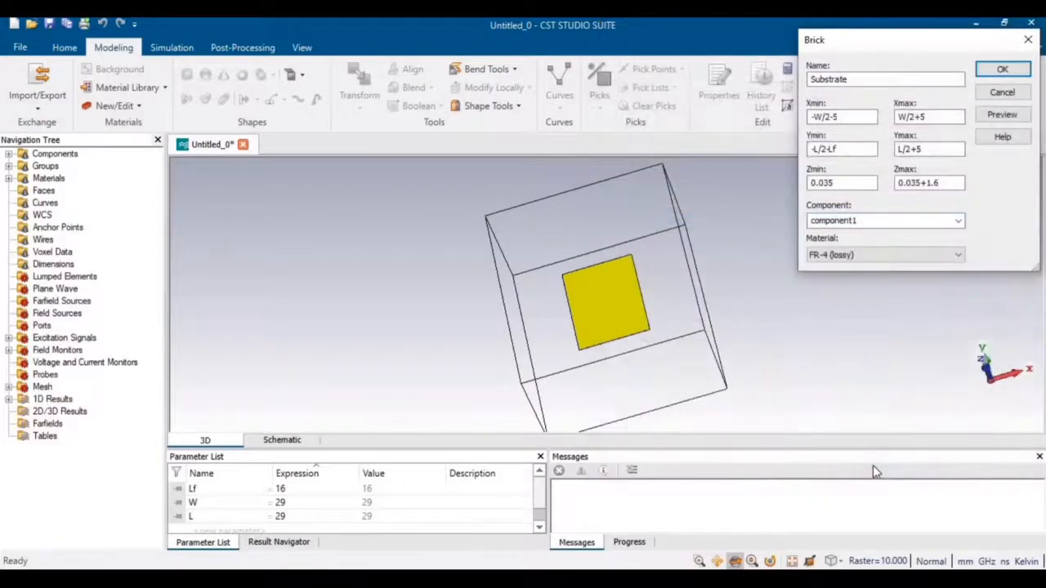
Preview the Substrate brick over the ground and create it
click(1003, 115)
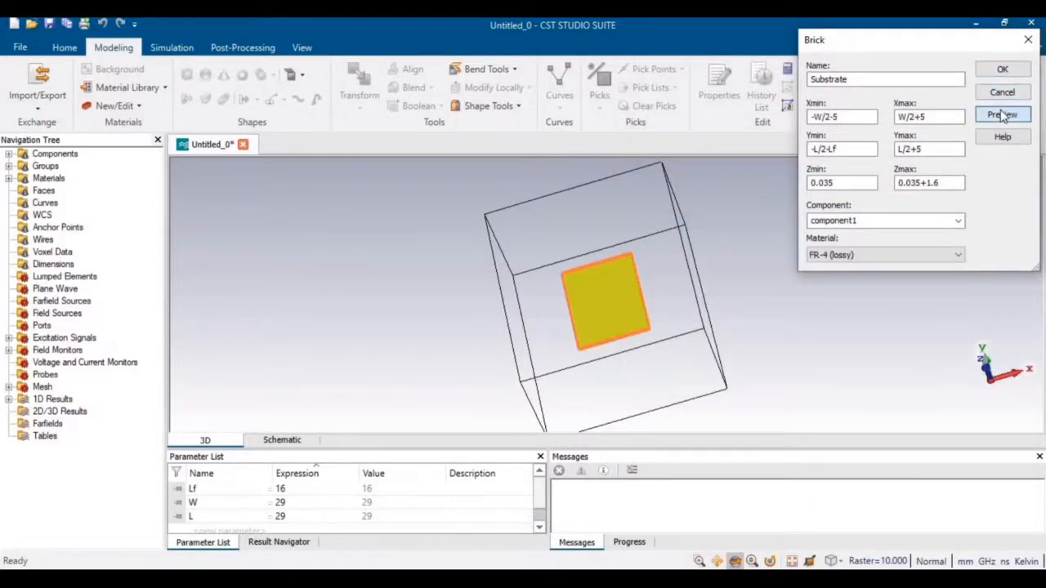
click(302, 47)
drag(646, 293, 519, 206)
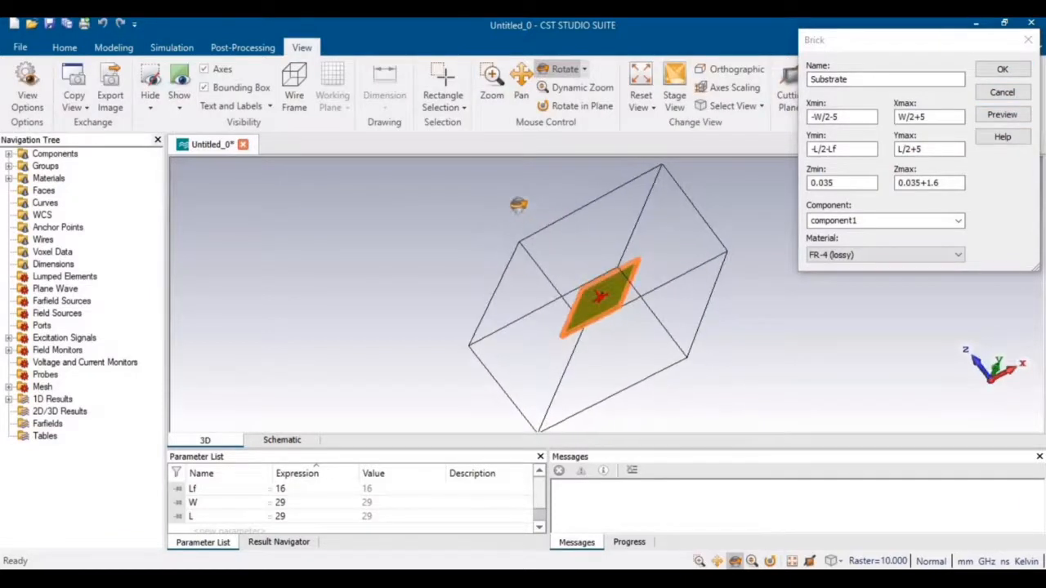
drag(592, 305, 684, 394)
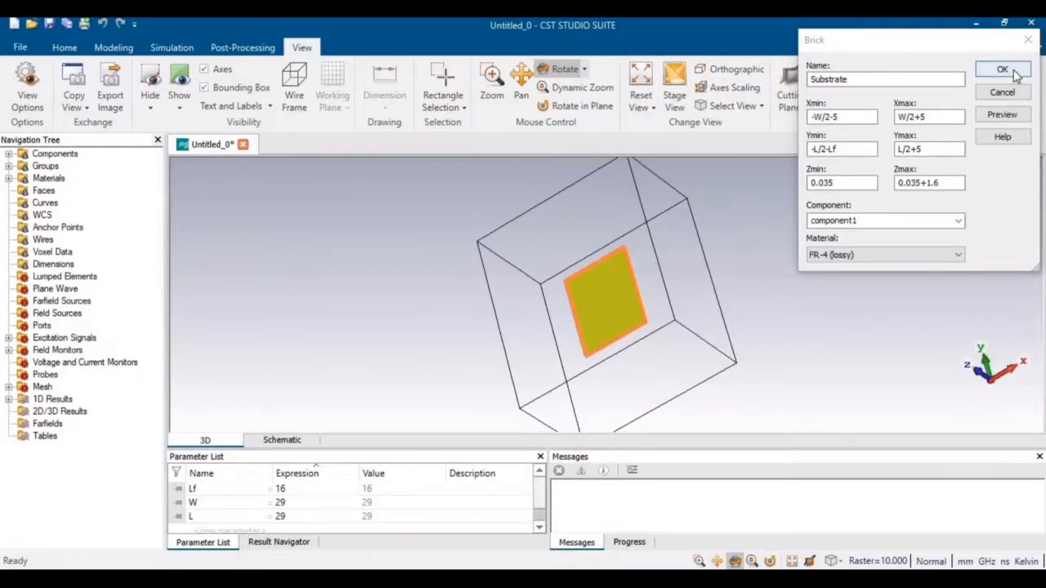
click(1004, 70)
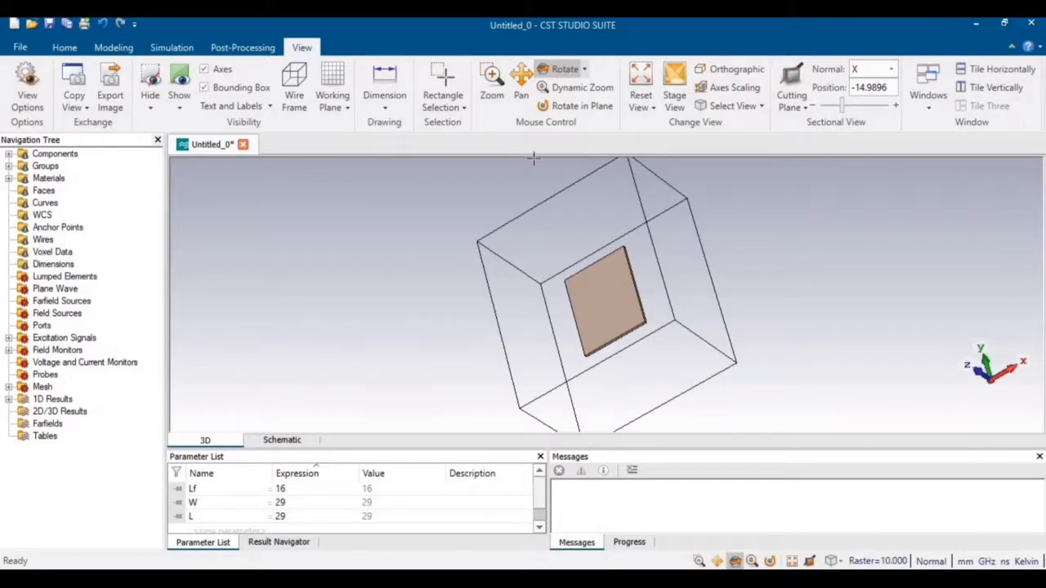
key(space)
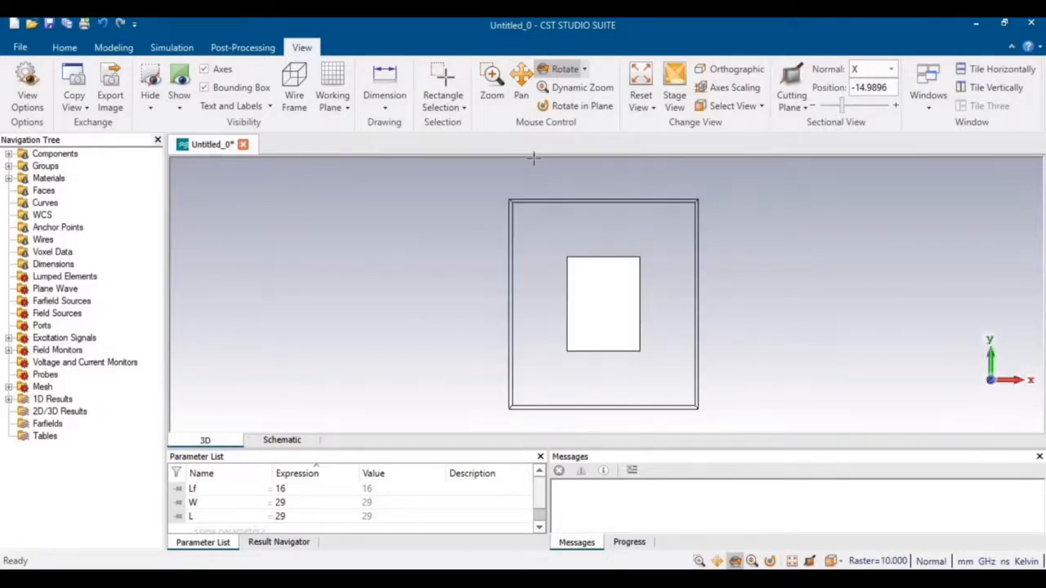
Start a new brick and name it Patch
click(113, 49)
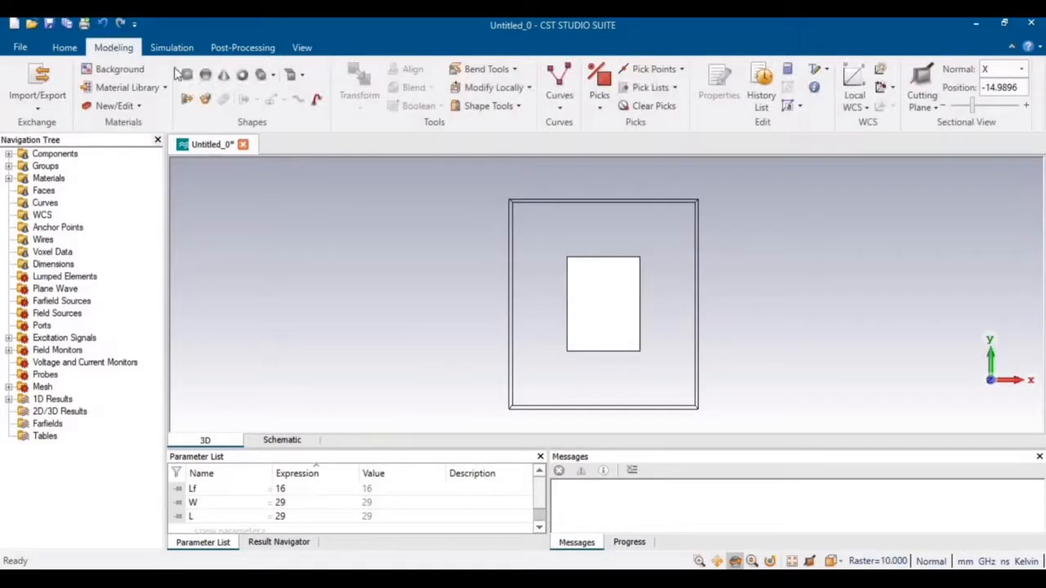
click(186, 75)
key(Escape)
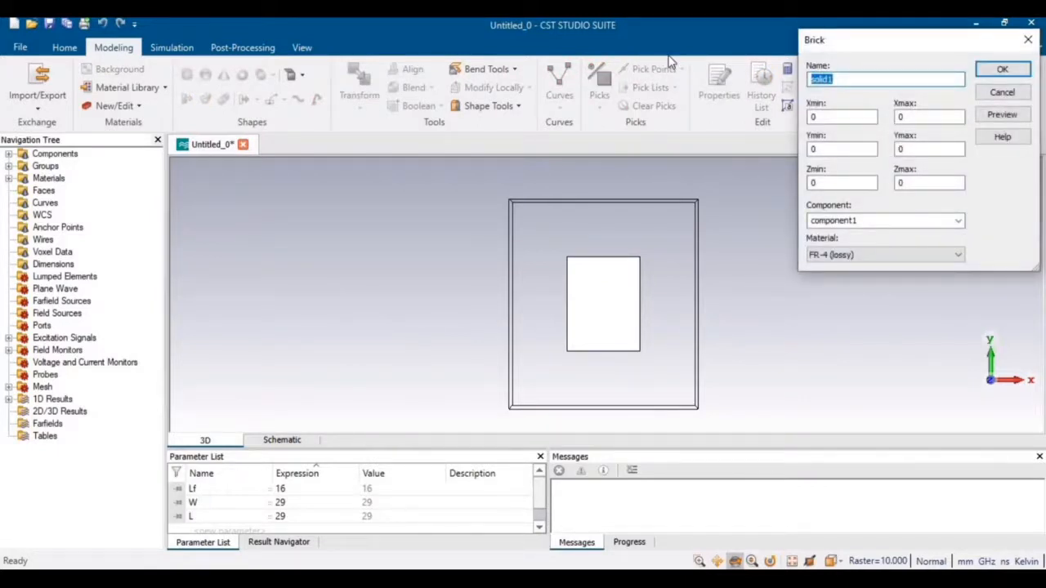
text(Patch)
Set the Patch brick's Xmin to -W/2 and its Xmax to W/2
key(Tab)
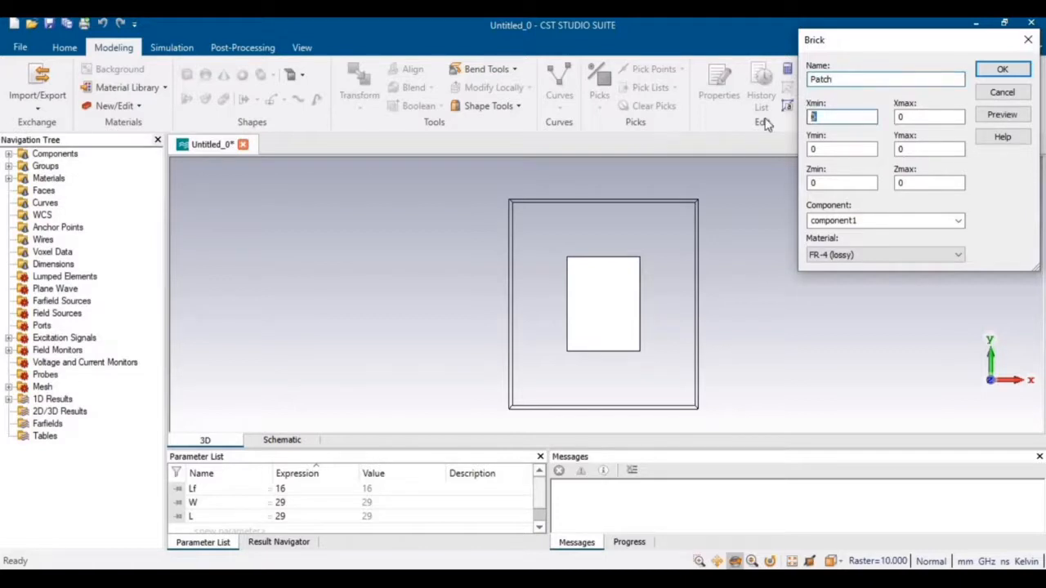
text(-W)
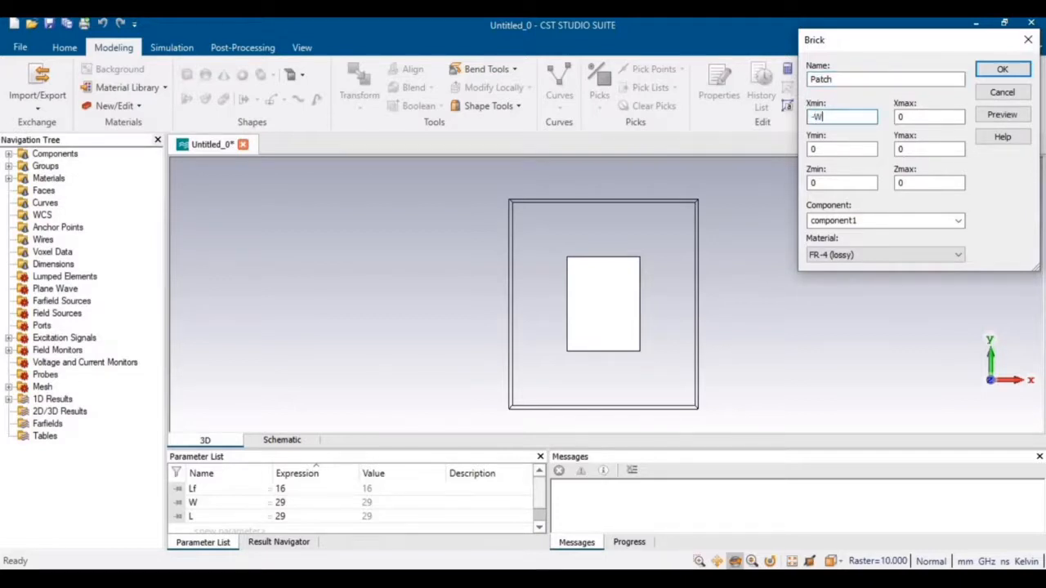
text(/2)
key(Tab)
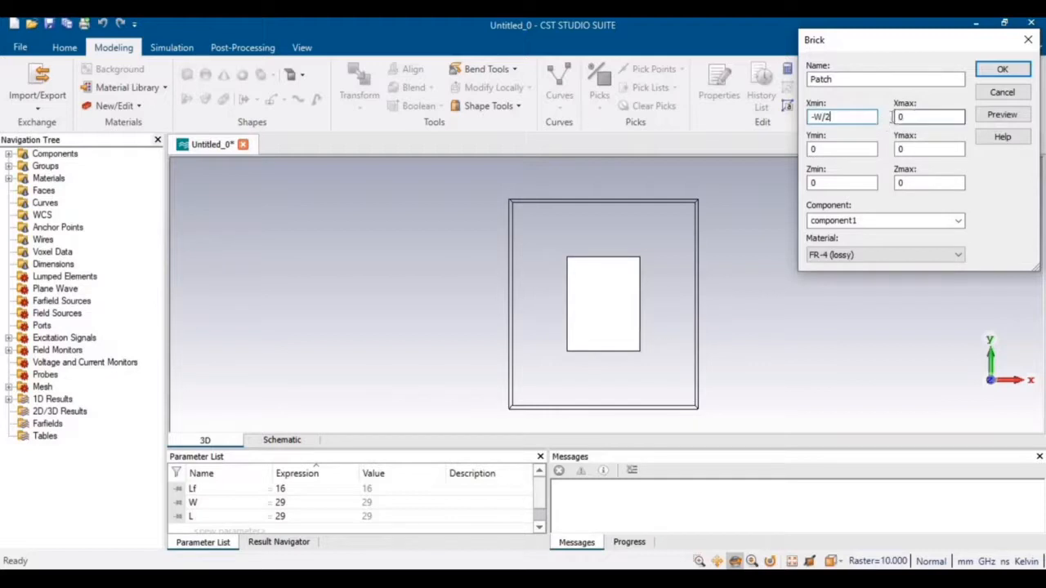
text(W/2)
Set the Patch brick's Ymax to L/2 and its Ymin to -L/2
key(Tab)
key(Tab)
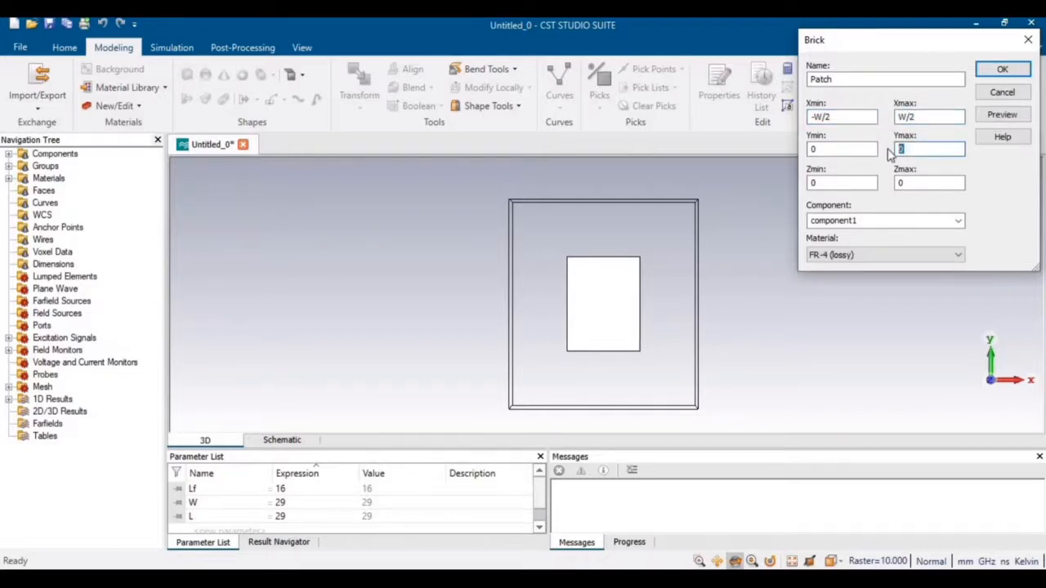
text(L/2)
key(shift+Tab)
text(-)
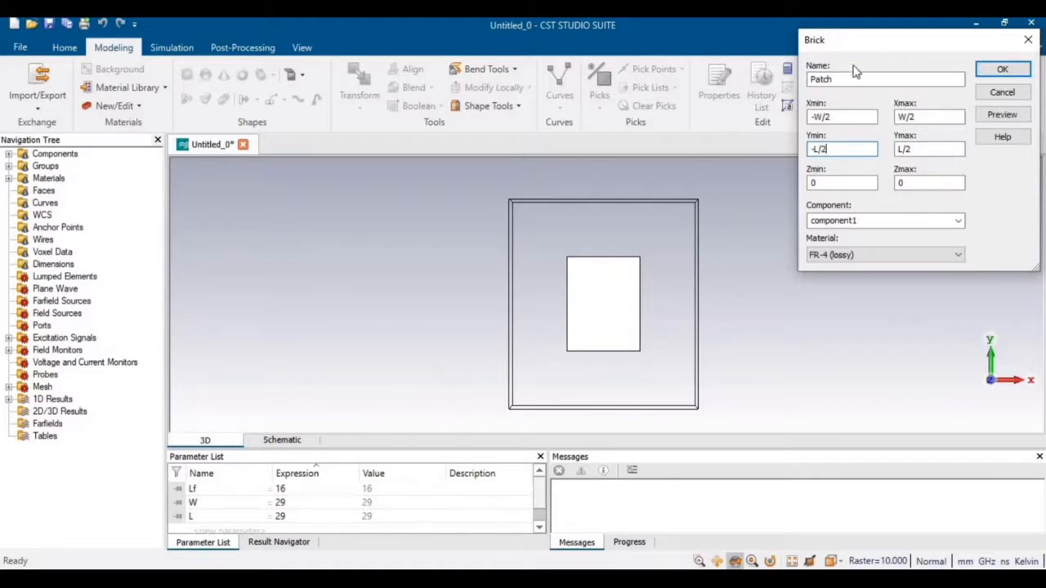
click(856, 121)
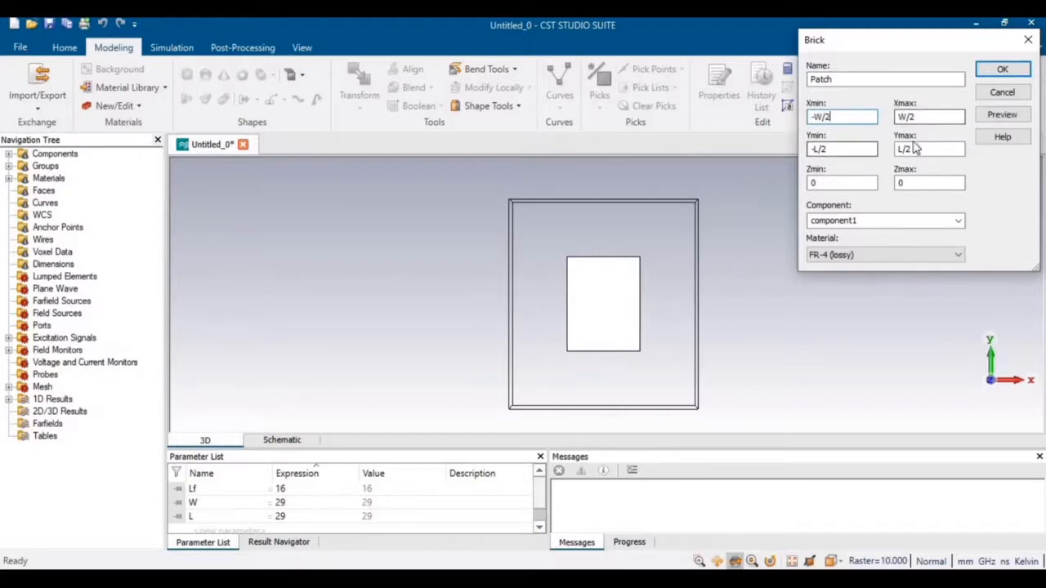
Set the Patch brick's Zmin to 0.035+1.6 and its Zmax to 0.035+1.6+0.035
click(855, 180)
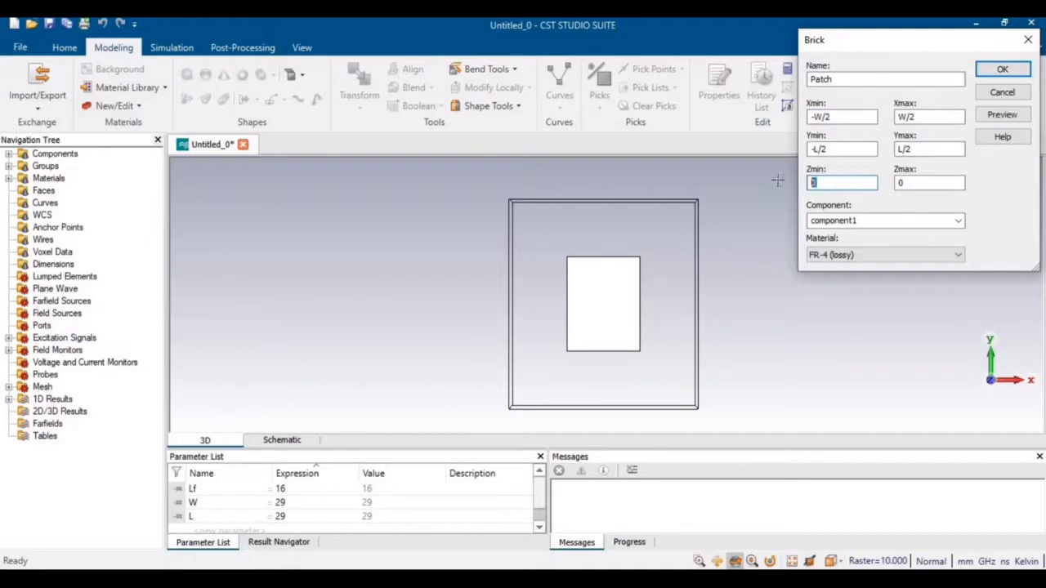
double_click(825, 182)
text(0.035+1.6)
drag(863, 183, 759, 184)
key(ctrl+c)
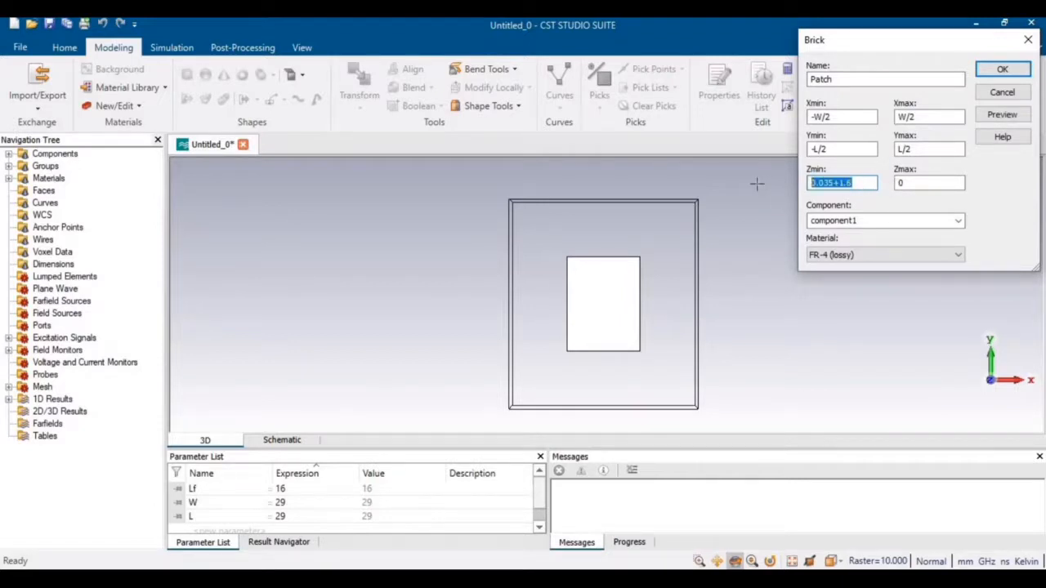
double_click(914, 181)
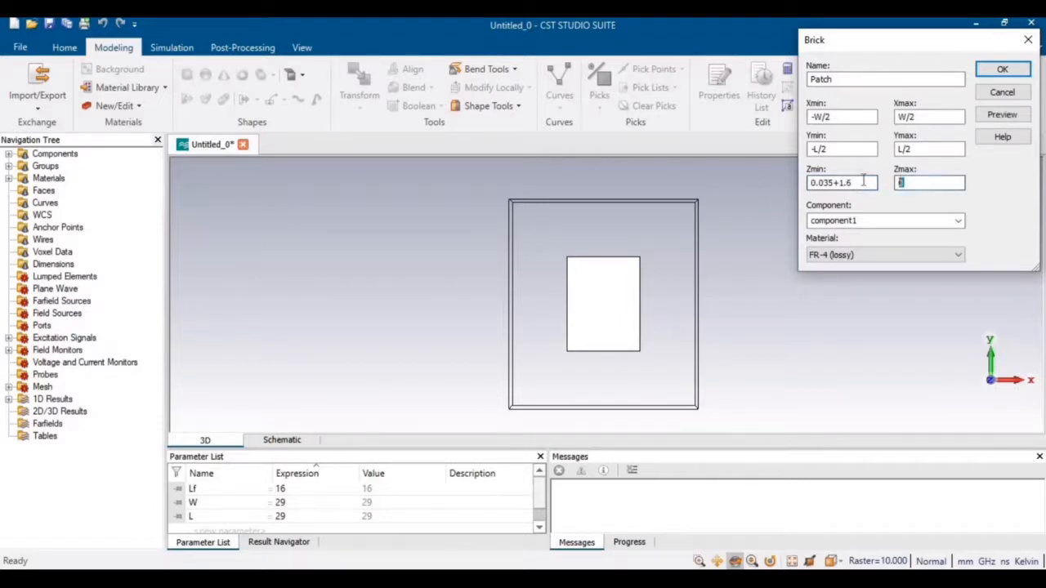
key(ctrl+v)
text(+0.035)
Assign Copper (annealed) to the Patch brick, preview it and create it
click(853, 257)
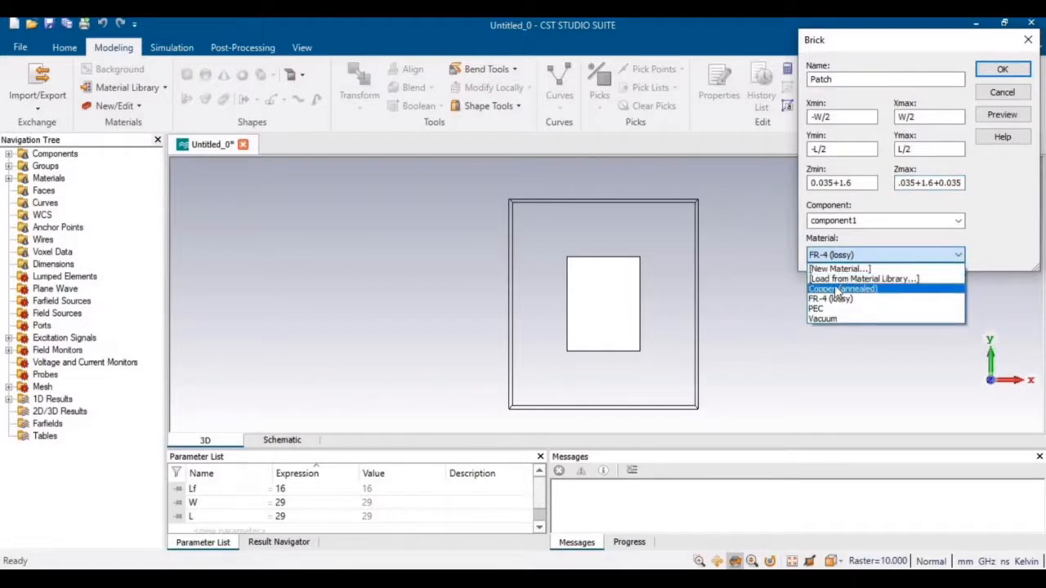
click(839, 289)
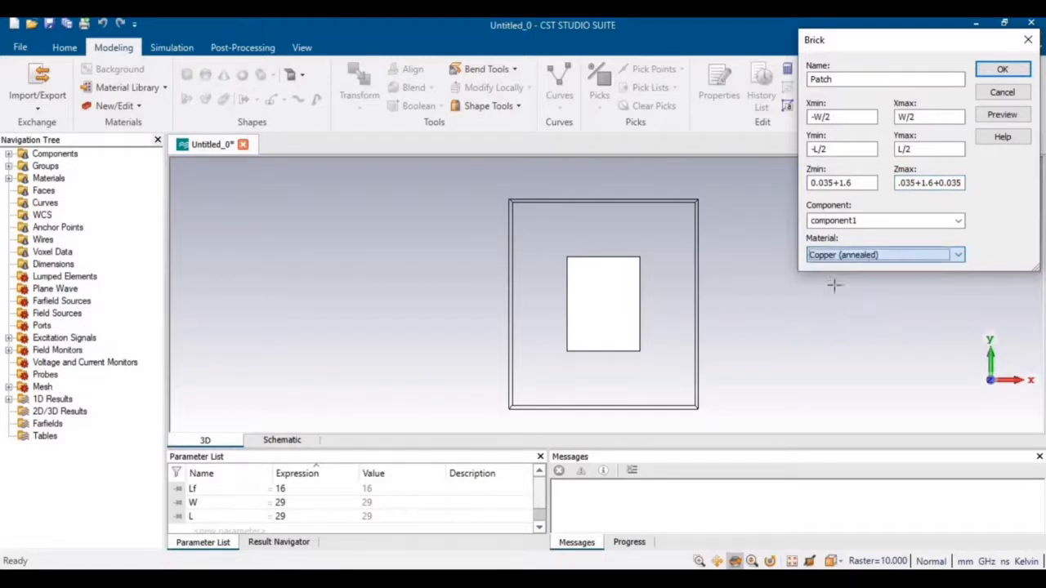
click(1018, 119)
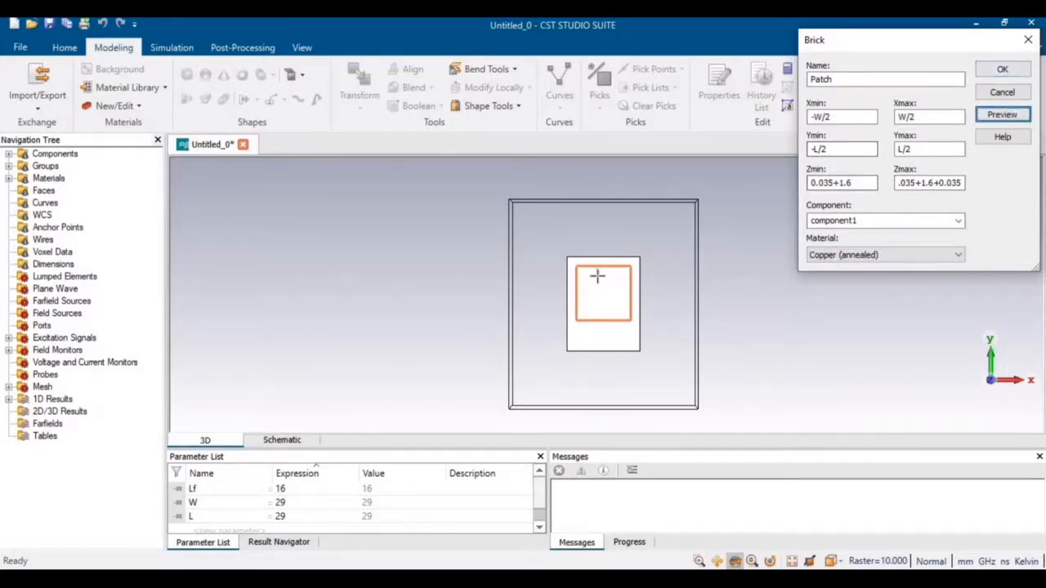
click(1003, 71)
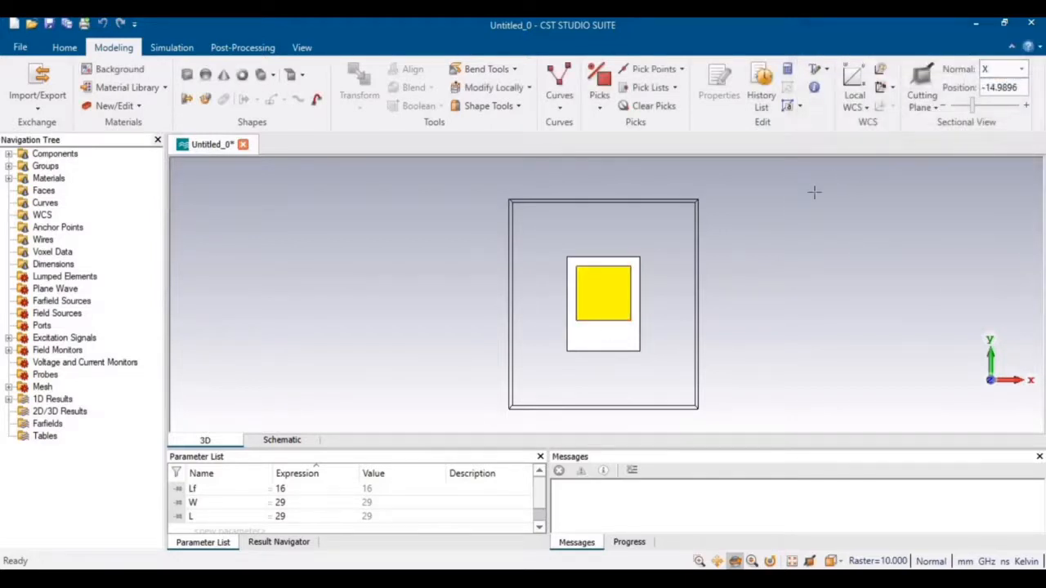
Start a new brick and name it Inset_Feed_cut
drag(631, 313, 670, 355)
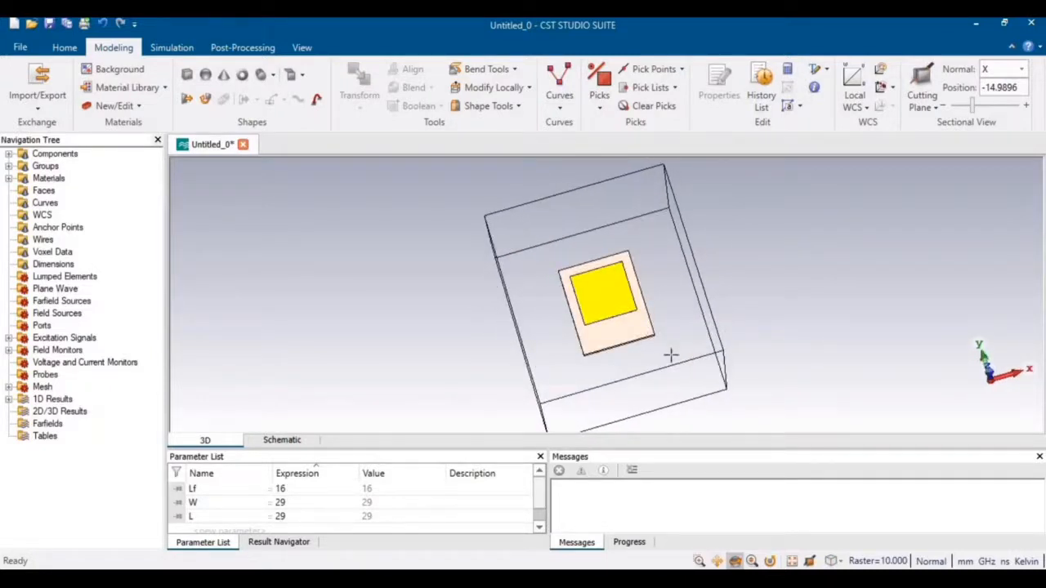
key(space)
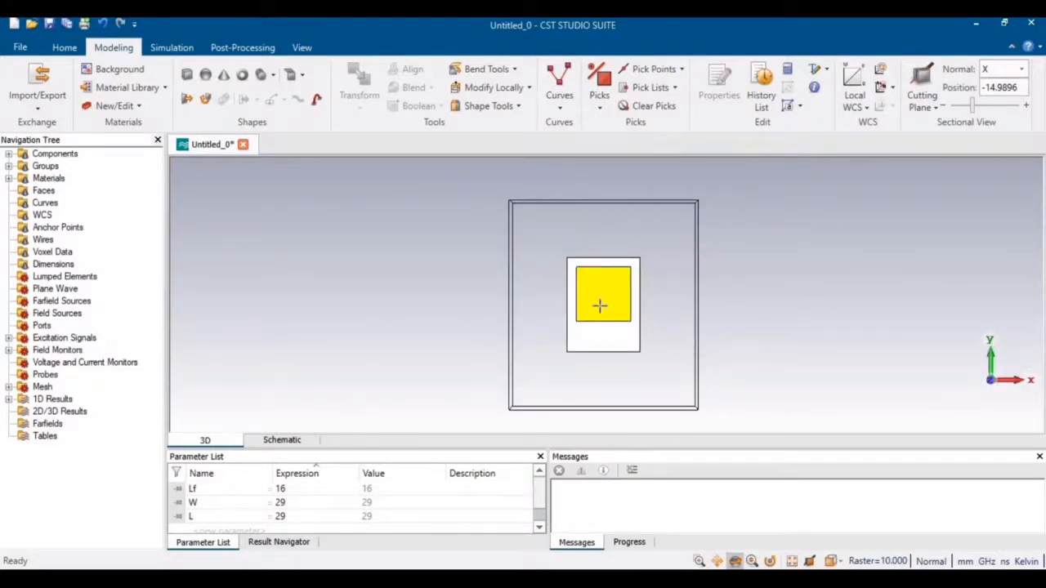
click(187, 76)
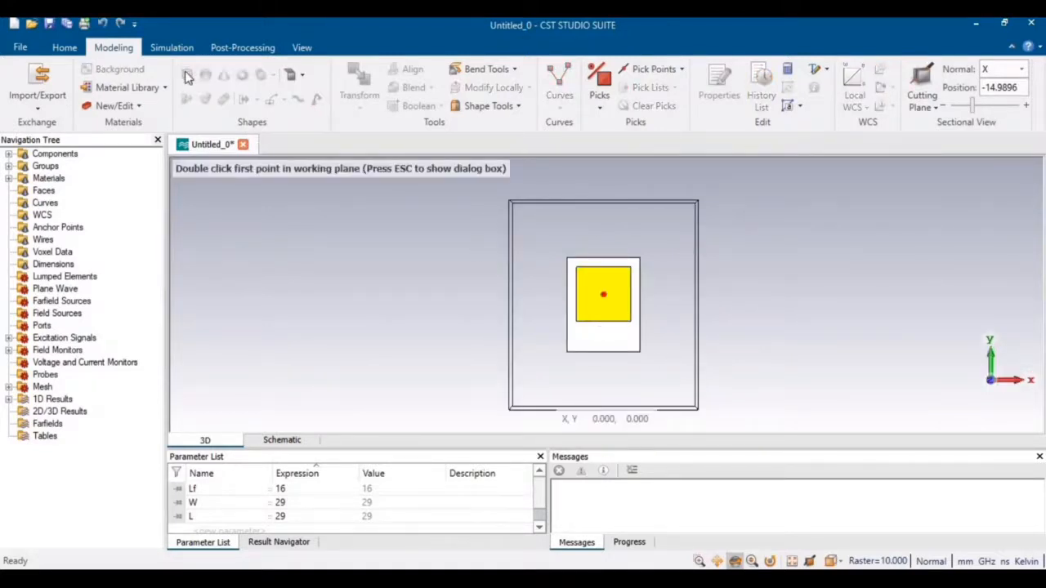
key(Escape)
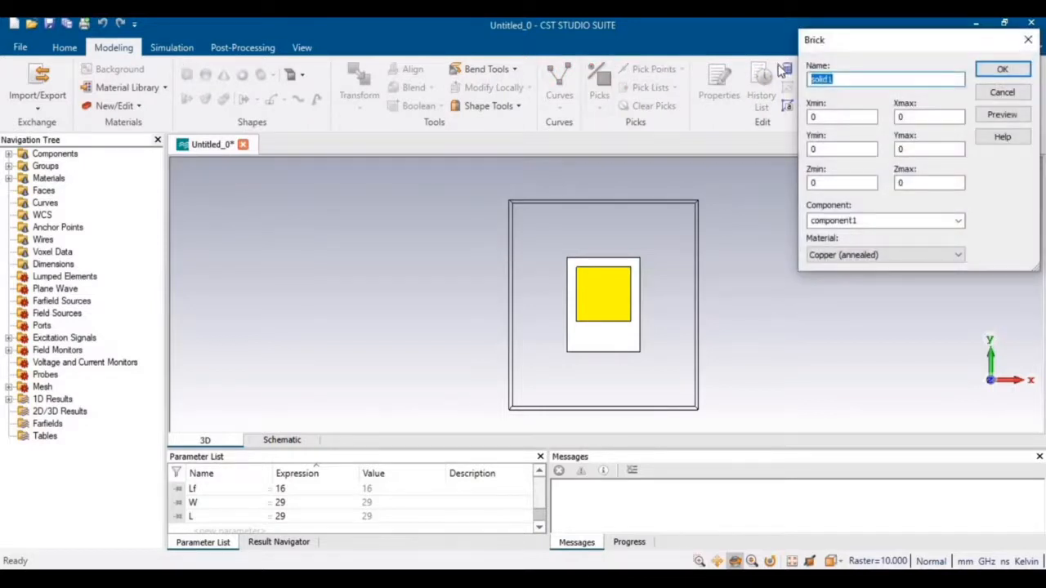
text(Inset)
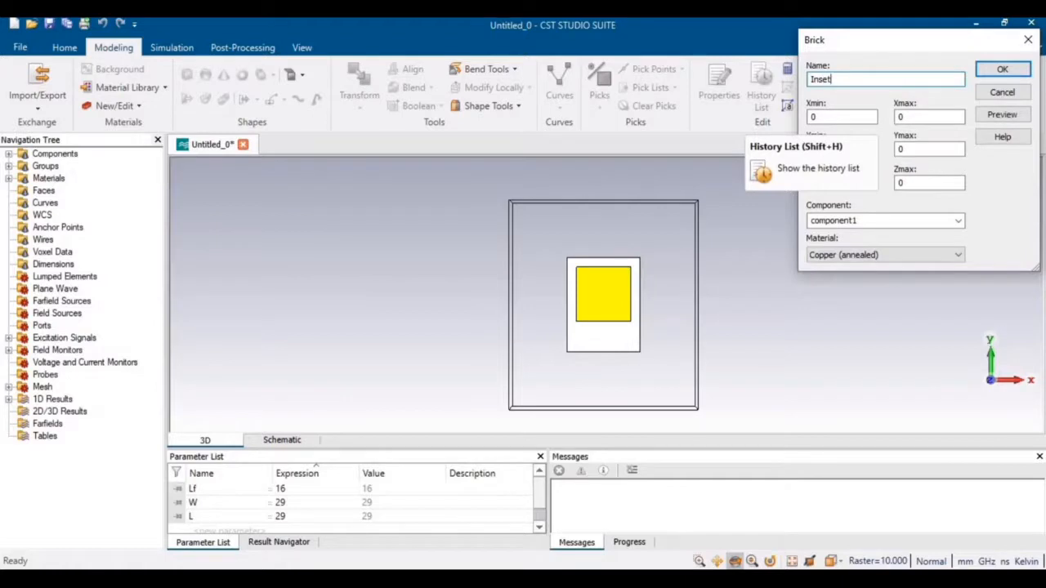
text(_Feed_cut)
Consult the patch diagram in the lab manual PDF and set the Inset_Feed_cut brick's Xmin to -Wf/2 and Xmax to Wf/2
click(843, 116)
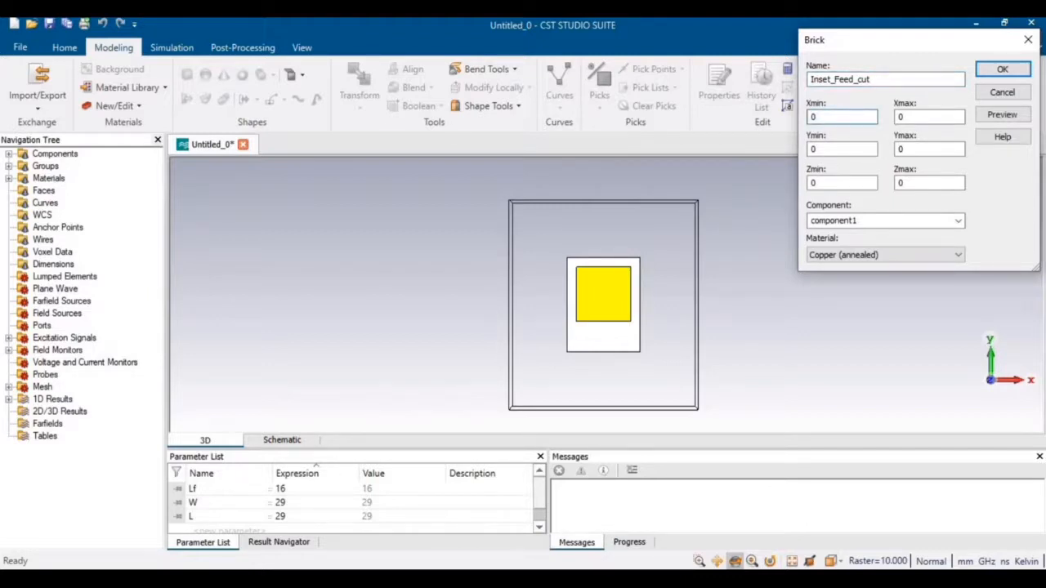
key(alt+Tab)
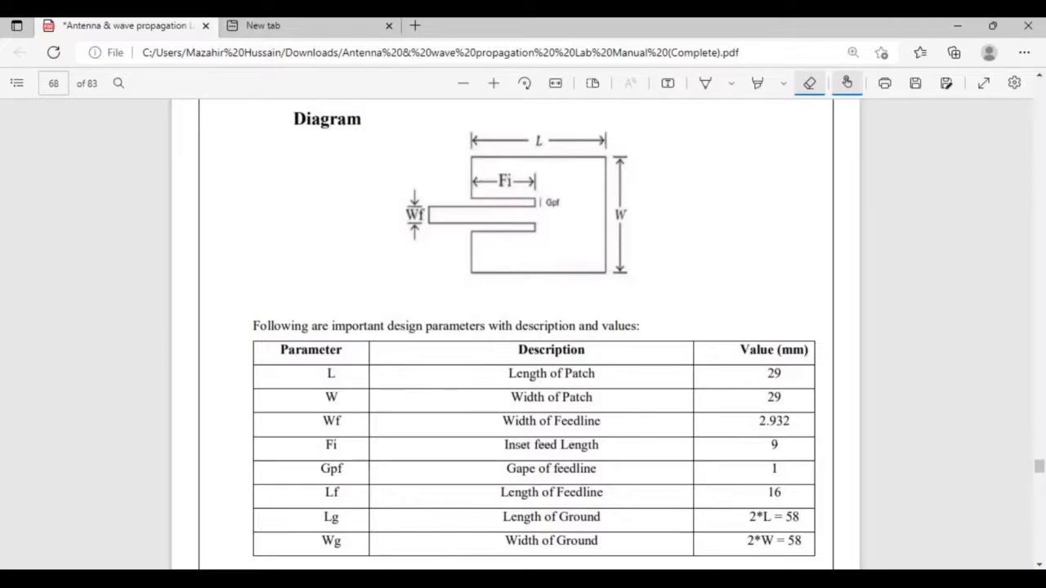
click(245, 579)
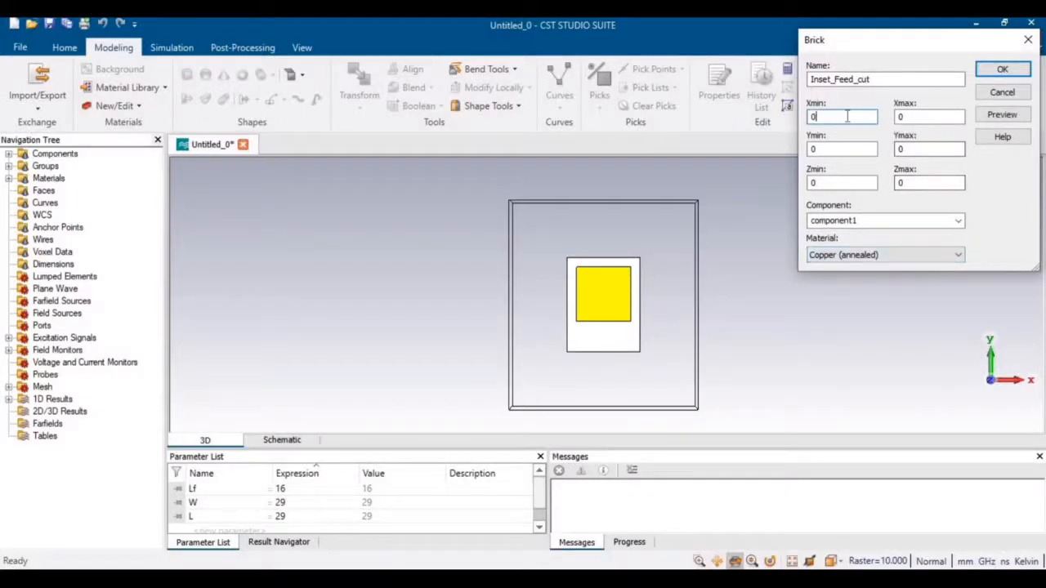
text(-Wf/2)
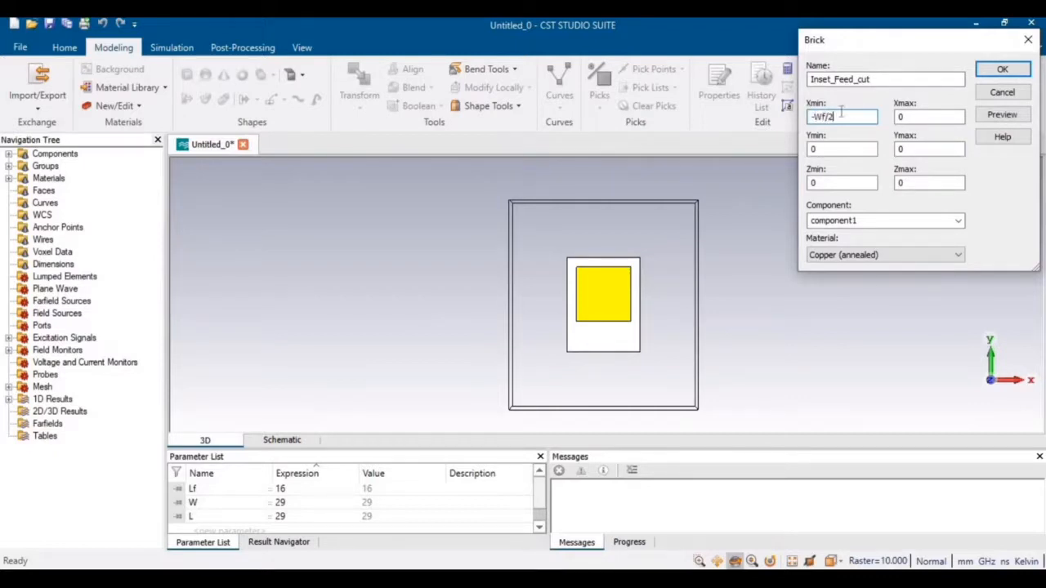
key(Tab)
text(W)
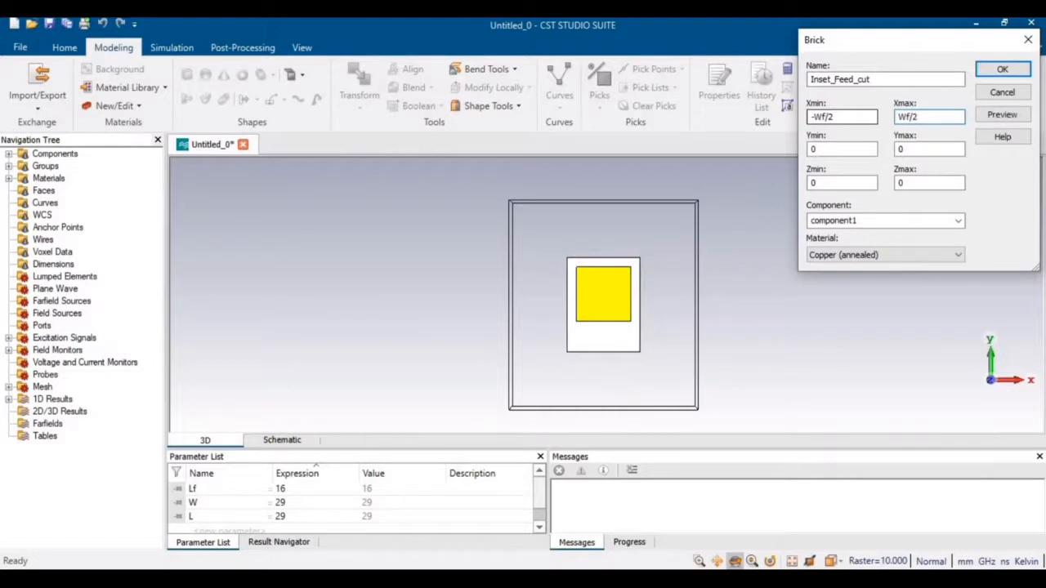
Extend the Inset_Feed_cut brick's X limits by the feed gap, with Xmin -Wf/2-Gpf and Xmax Wf/2+Gpf
click(840, 116)
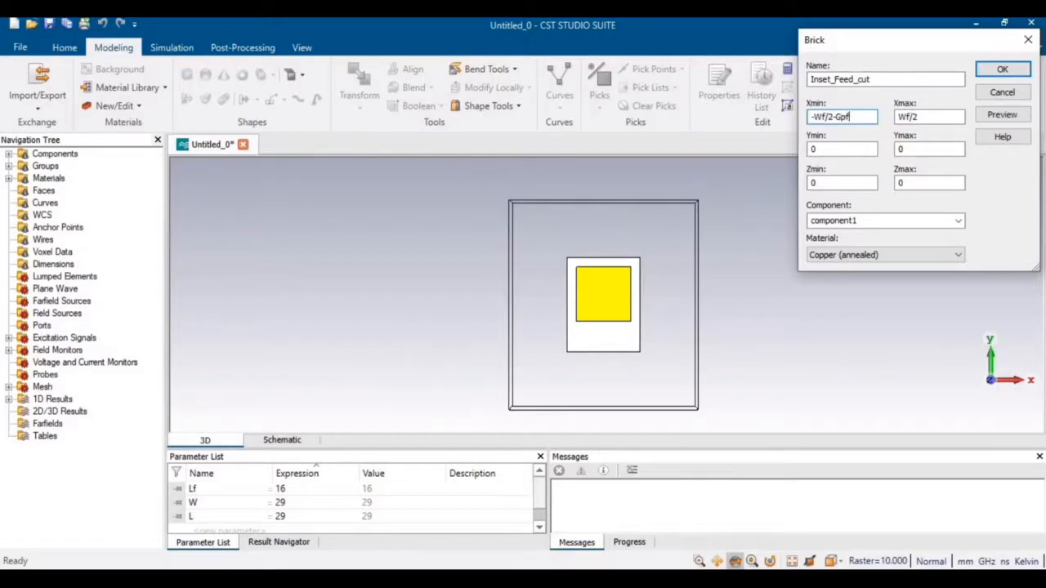
drag(850, 117, 838, 117)
key(ctrl+c)
click(936, 117)
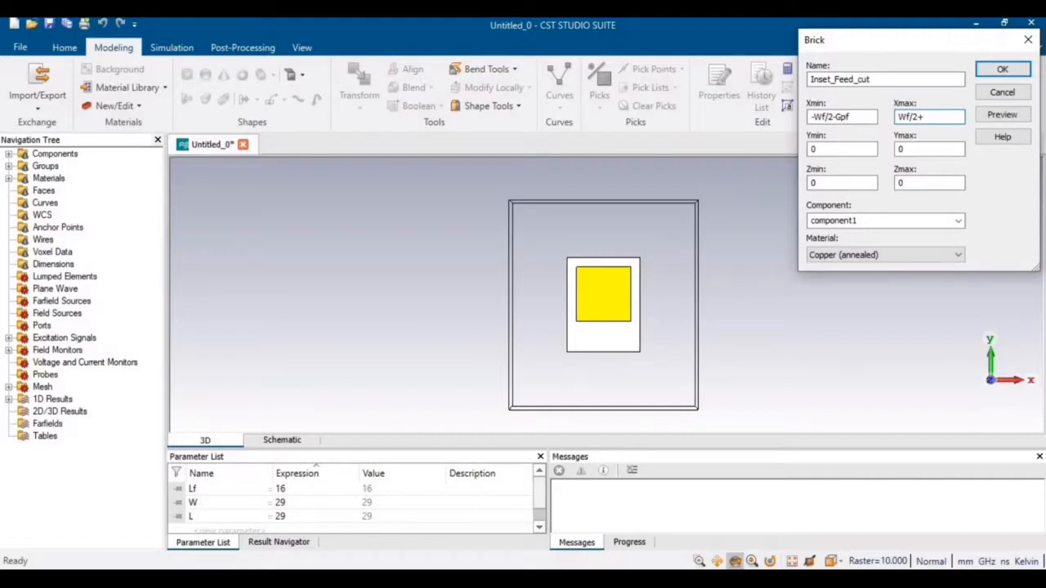
text(+)
key(ctrl+v)
Recheck the diagram in the lab manual PDF and set the Inset_Feed_cut brick's Ymin to -L/2 and Ymax to -L/2+Fi
key(alt+Tab)
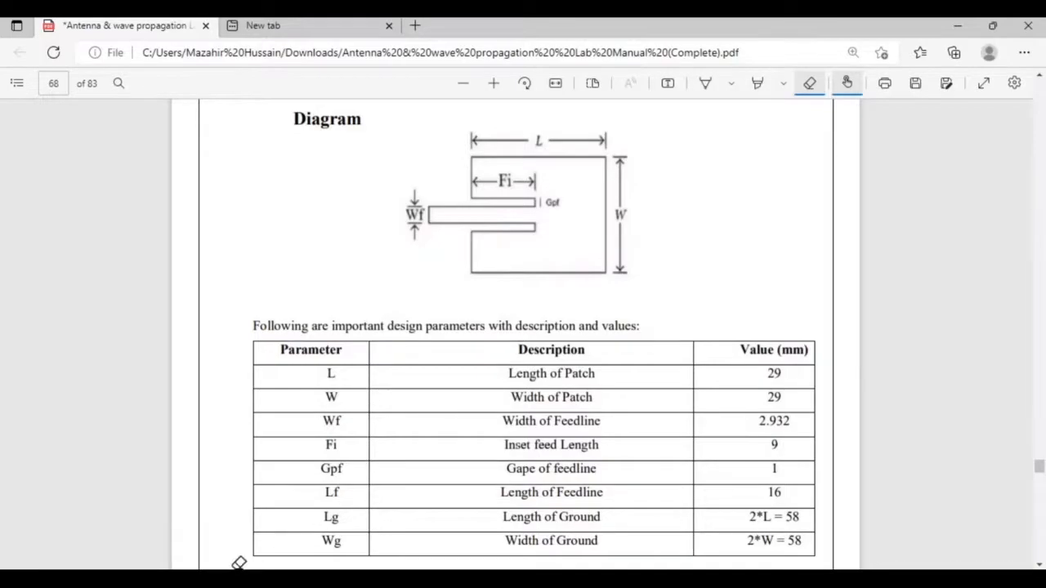
click(216, 582)
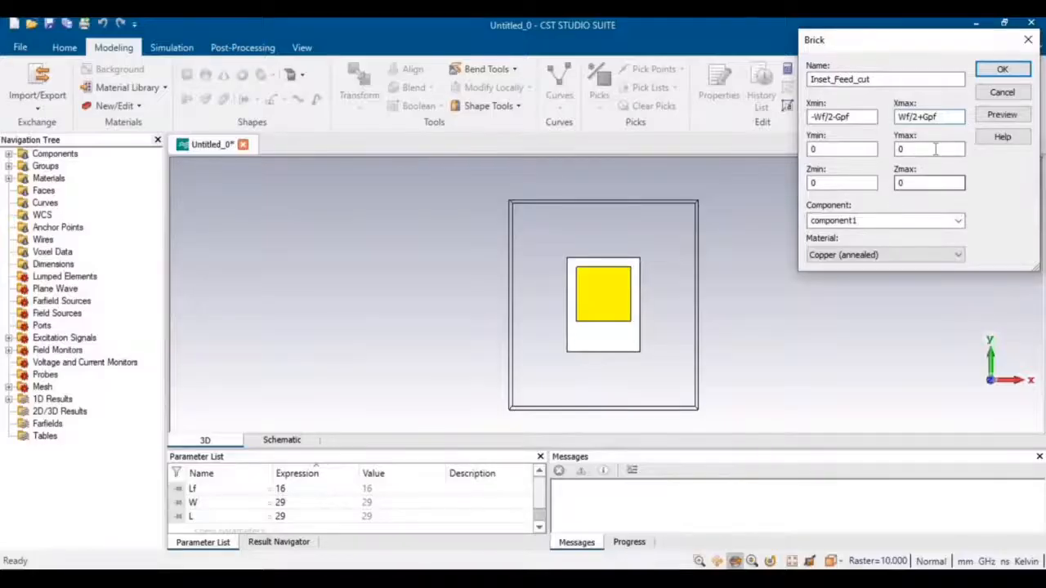
click(917, 149)
click(849, 149)
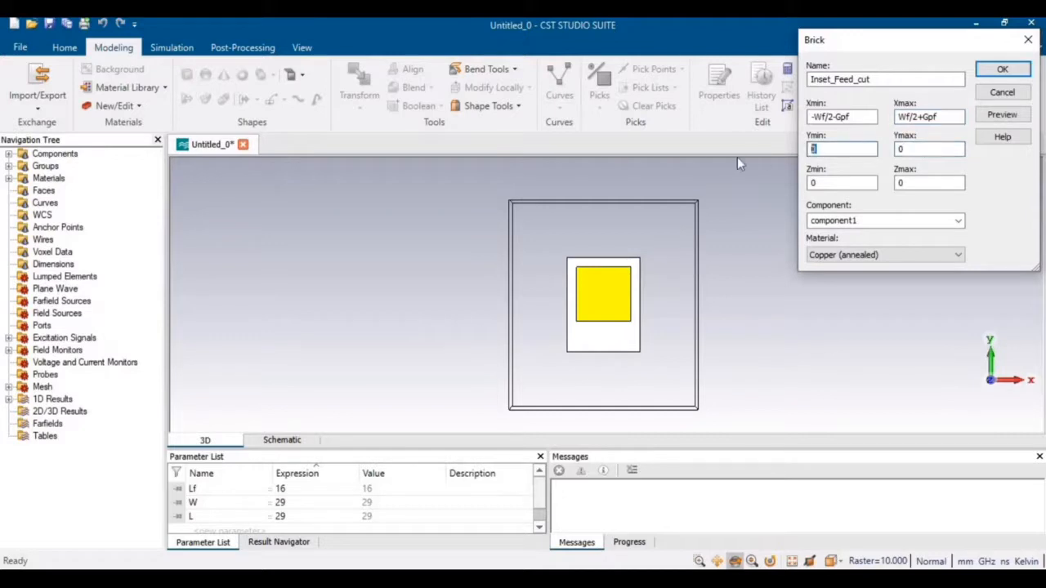
text(-L/2)
key(shift+Home)
key(ctrl+c)
key(Tab)
key(ctrl+v)
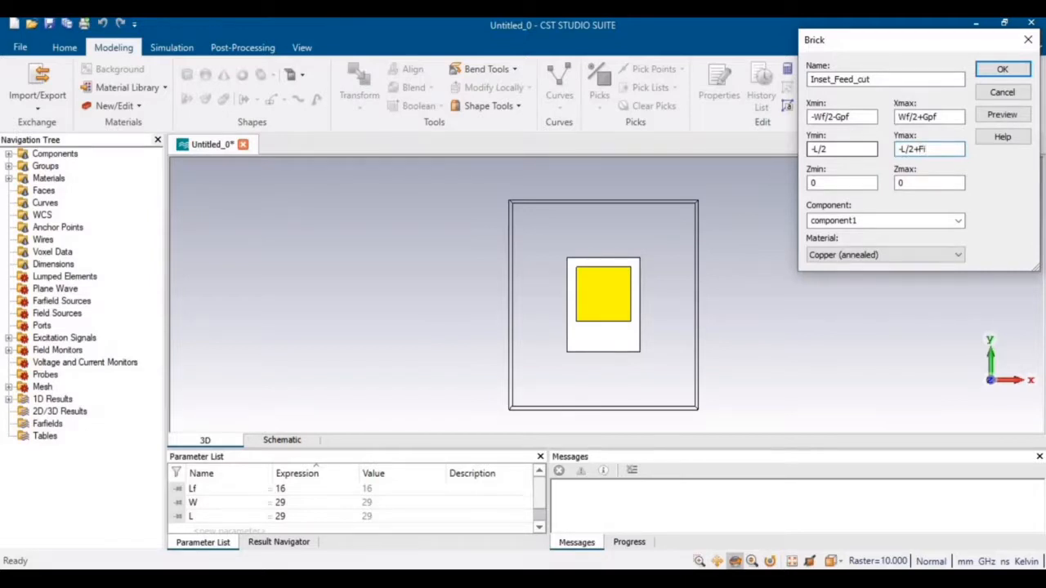
Set the Inset_Feed_cut brick's Zmin to 0.035+1.6 and its Zmax to 0.035+1.6+0.035
click(838, 184)
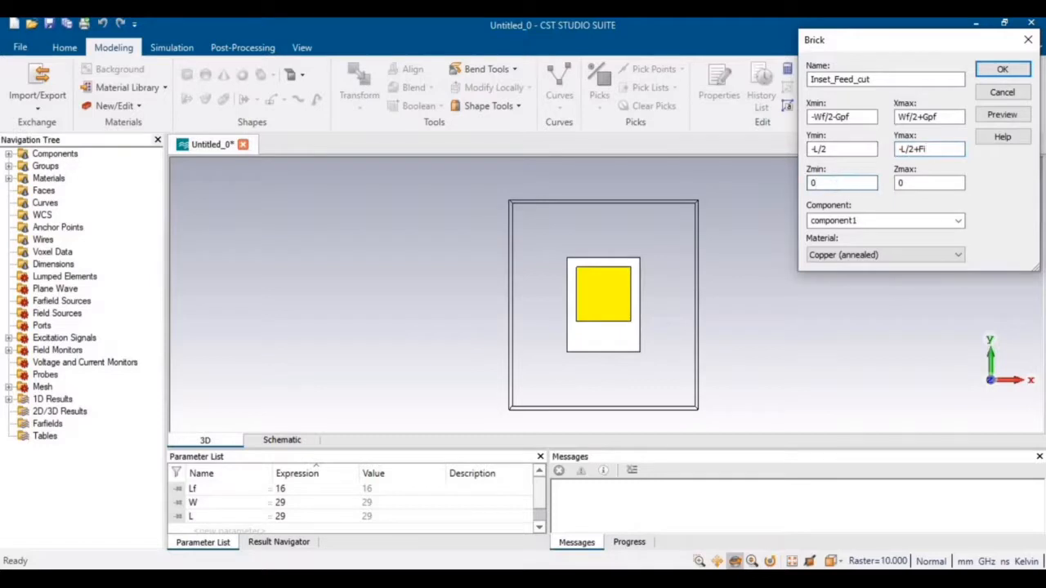
text(.035+1.6)
key(ctrl+a)
key(ctrl+c)
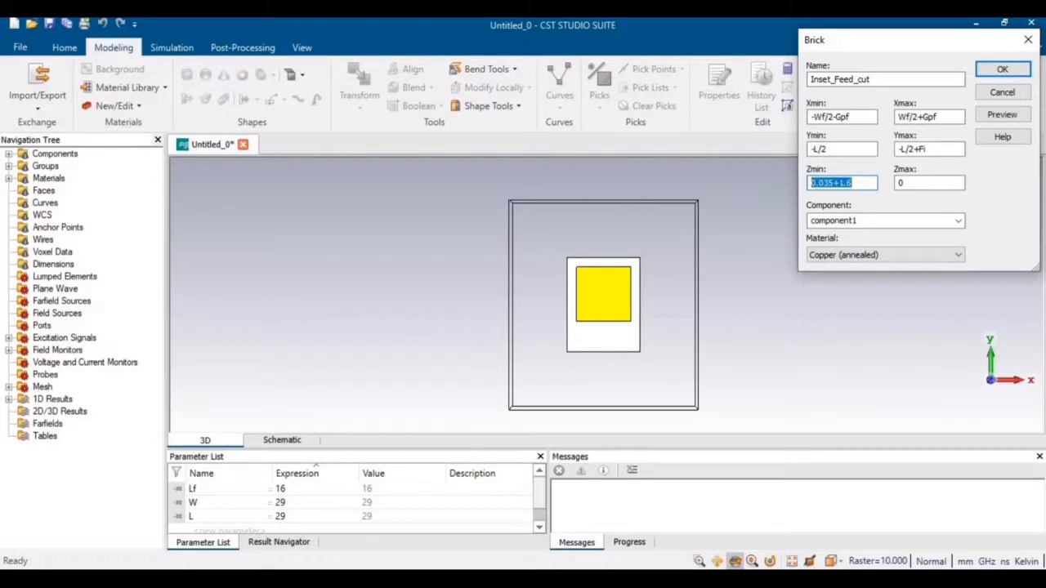
click(921, 182)
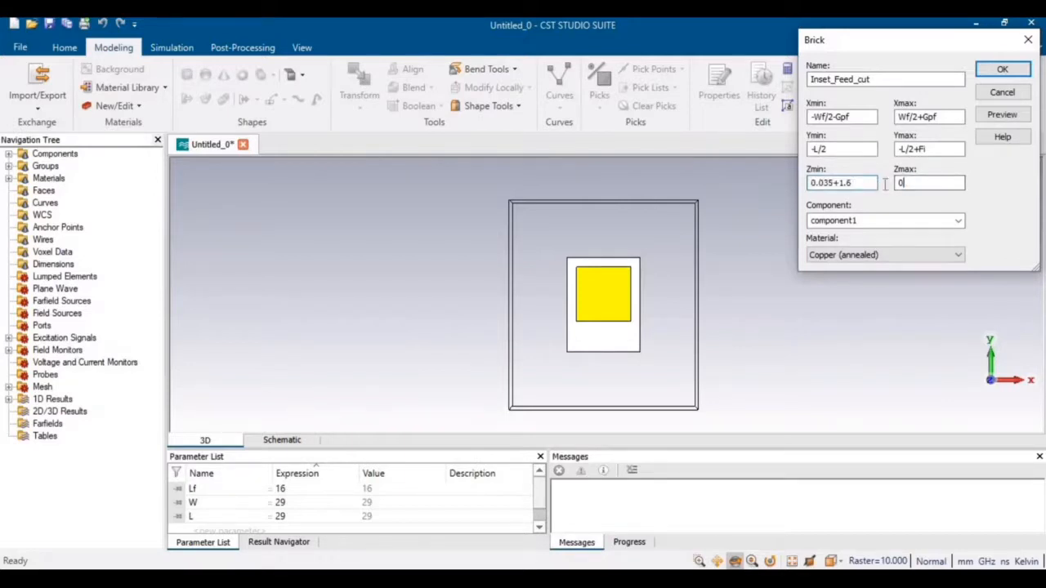
key(BackSpace)
key(ctrl+v)
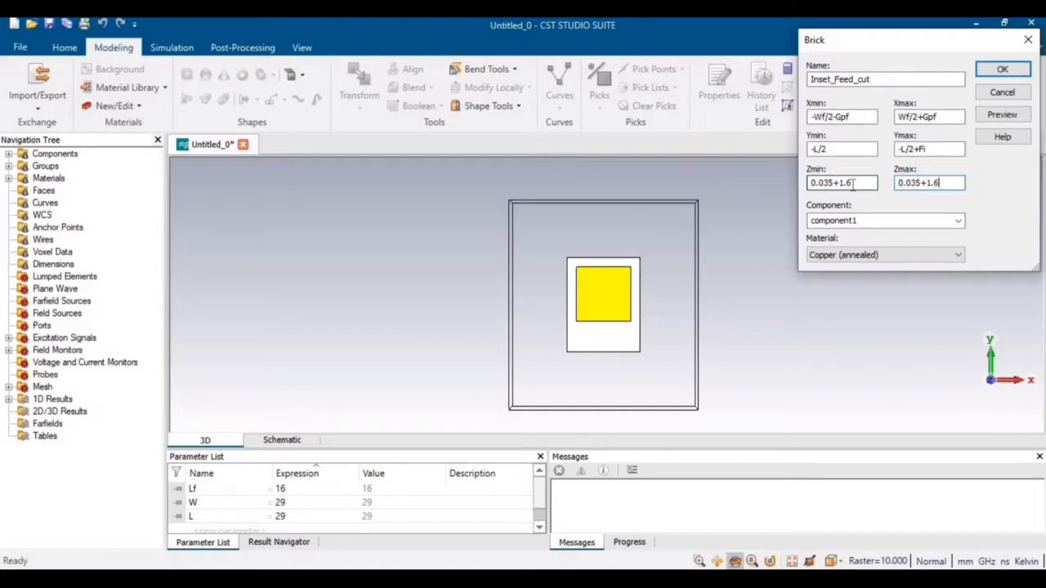
text(+0.035)
Load Nickel from the material library as the Inset_Feed_cut brick's material
click(849, 255)
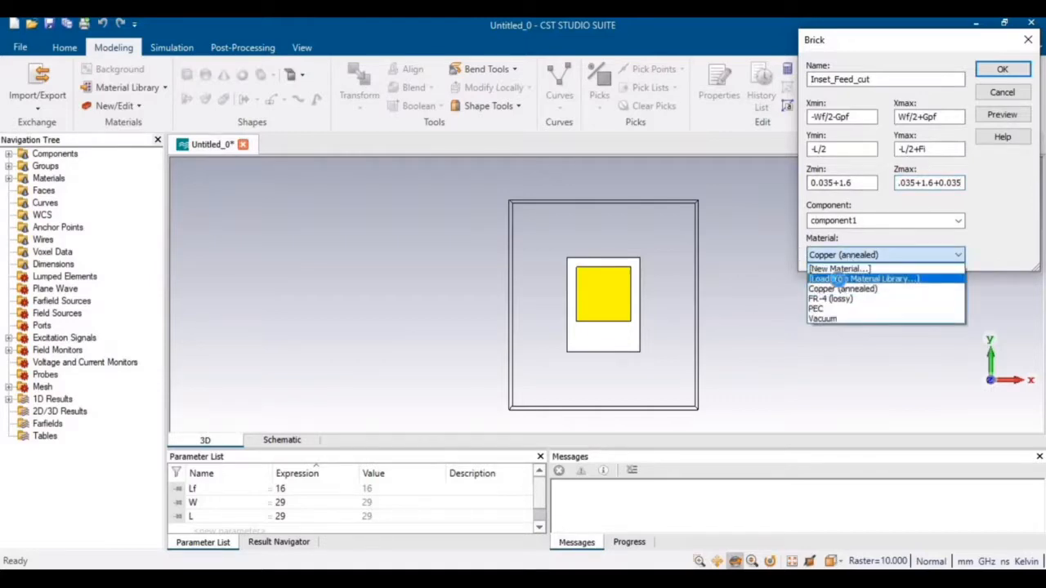
click(839, 280)
click(761, 215)
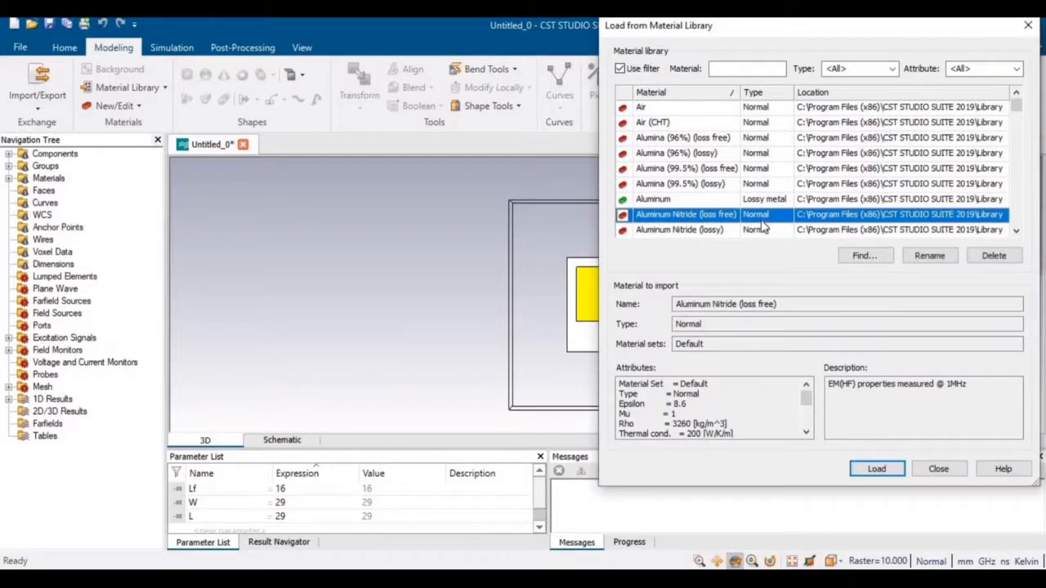
key(n)
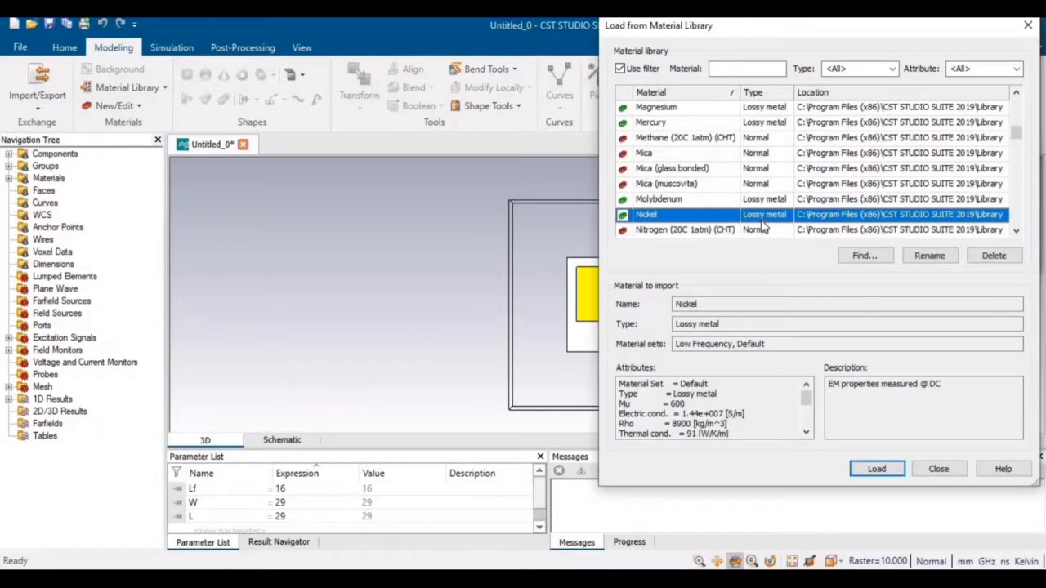
click(877, 471)
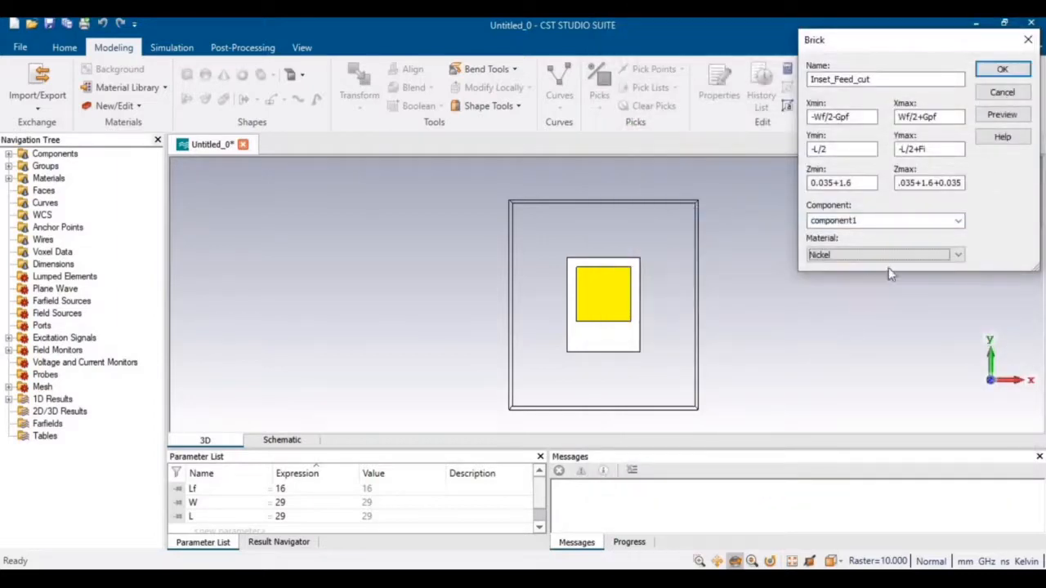
Preview the Inset_Feed_cut brick, defining the missing parameters Wf as 2.932, Gpf as 1 and Fi as 1.2
click(1019, 117)
click(873, 164)
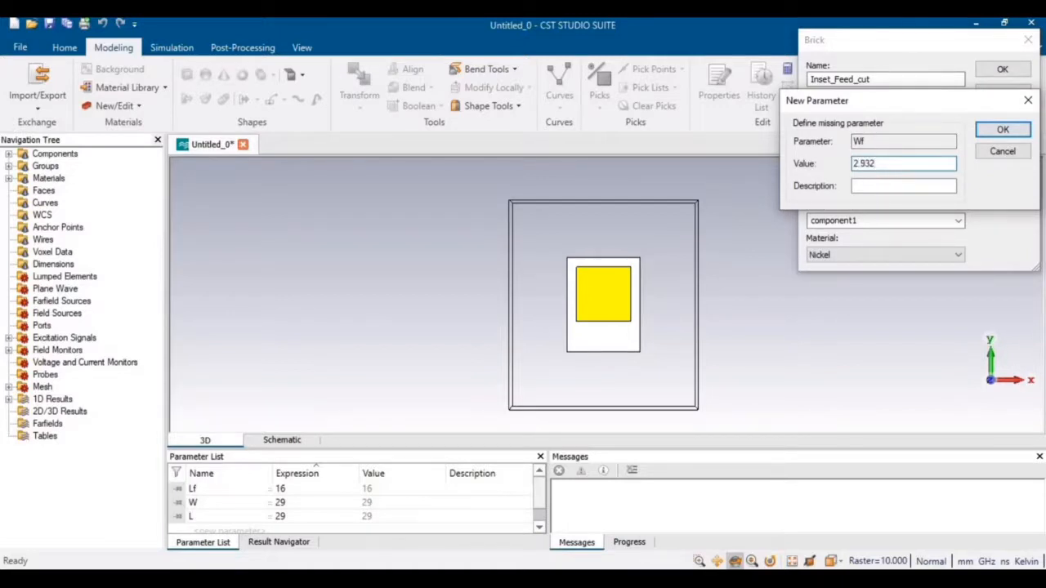
text(2.932)
click(1003, 129)
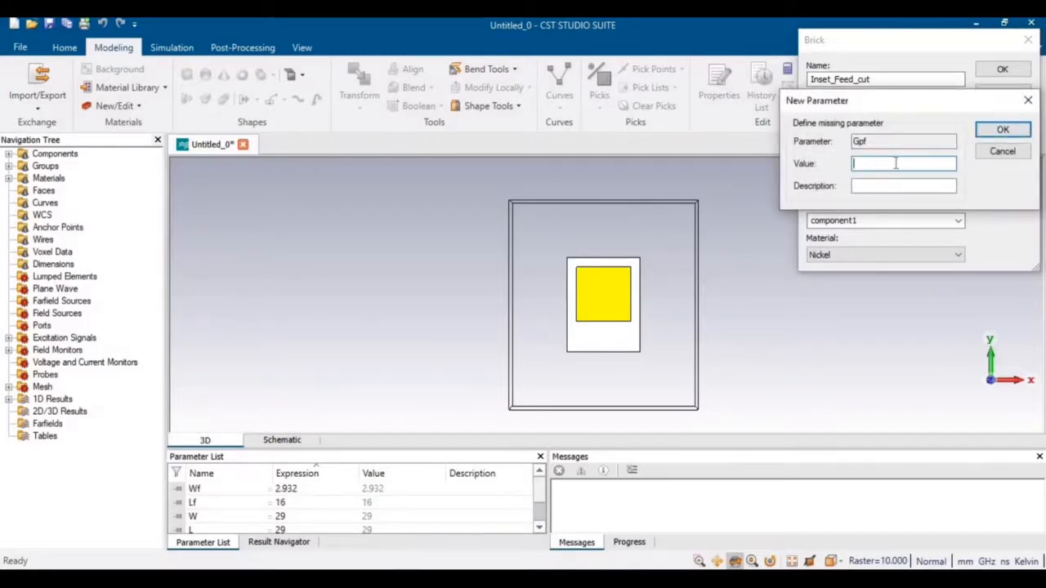
text(1)
click(1003, 129)
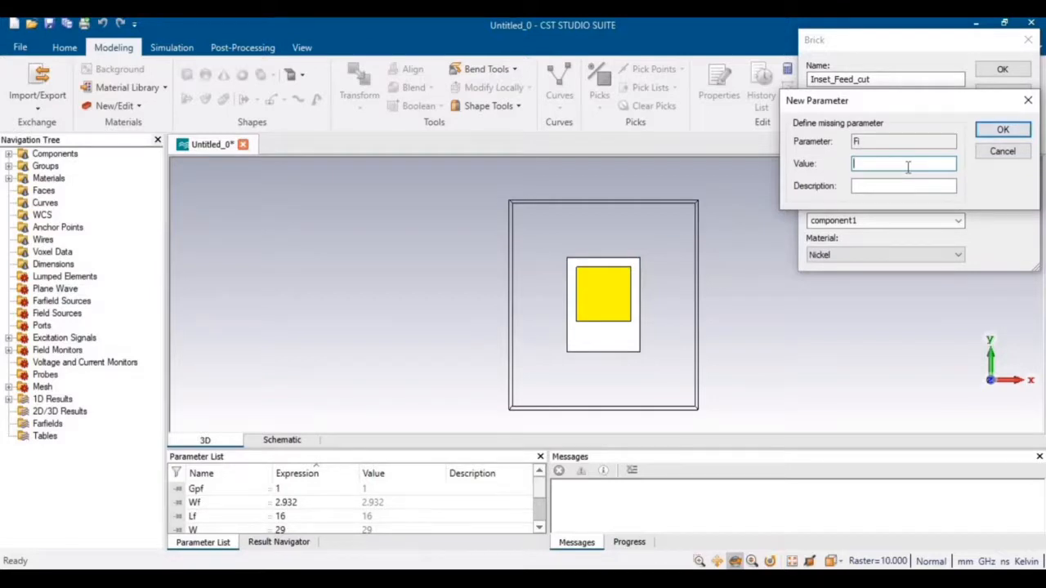
text(1.2)
click(1020, 132)
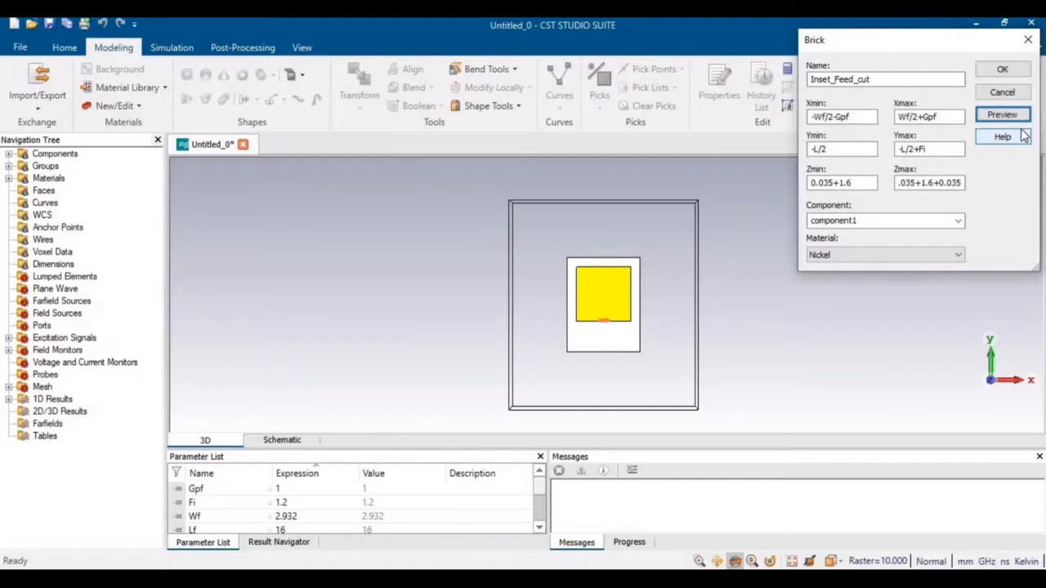
Create the Inset_Feed_cut brick and cut it away from the Patch with the Cut away highlighted shape option
click(302, 48)
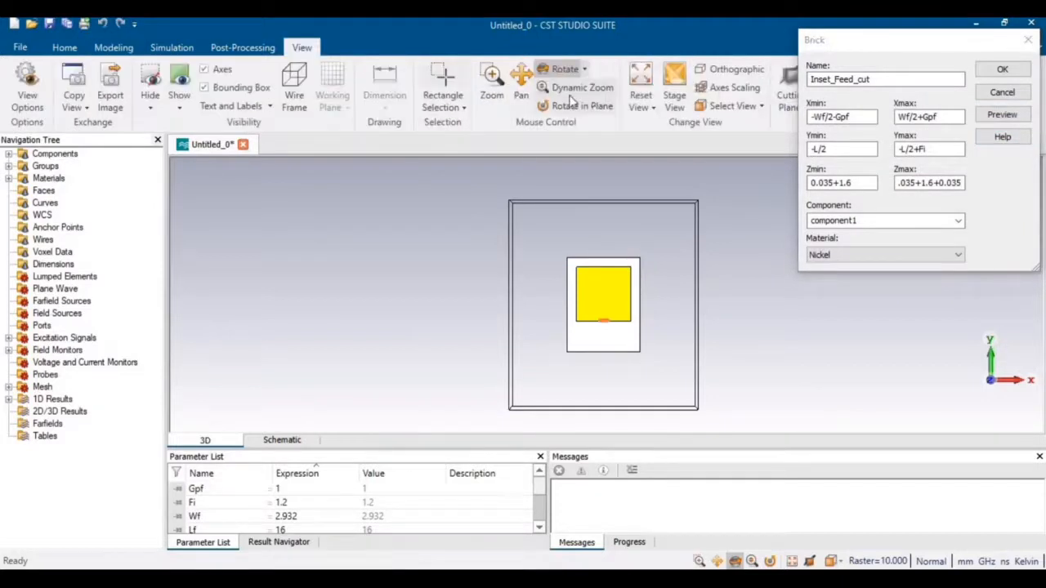
click(577, 87)
drag(608, 289, 574, 541)
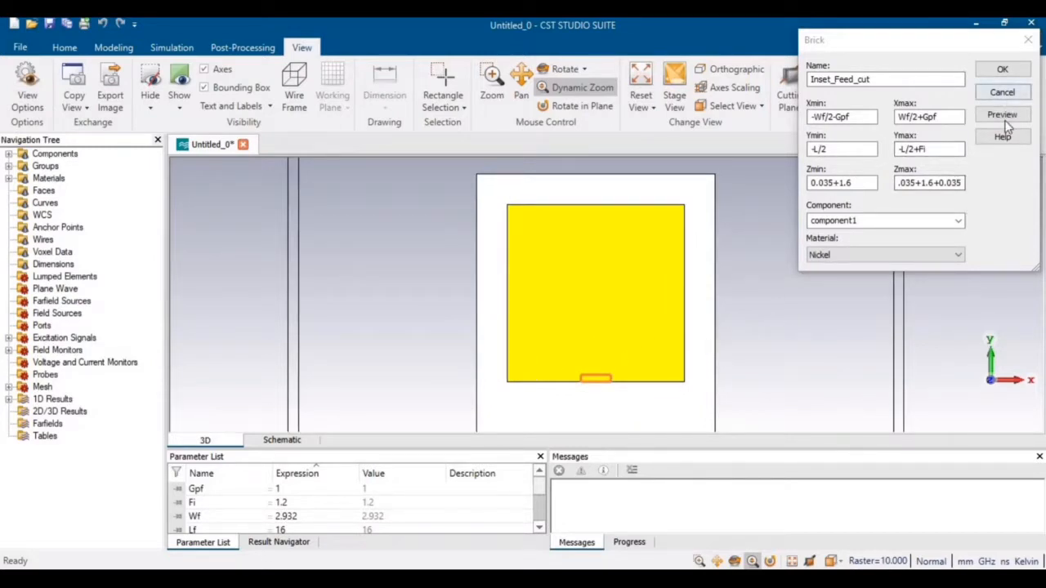
click(1004, 69)
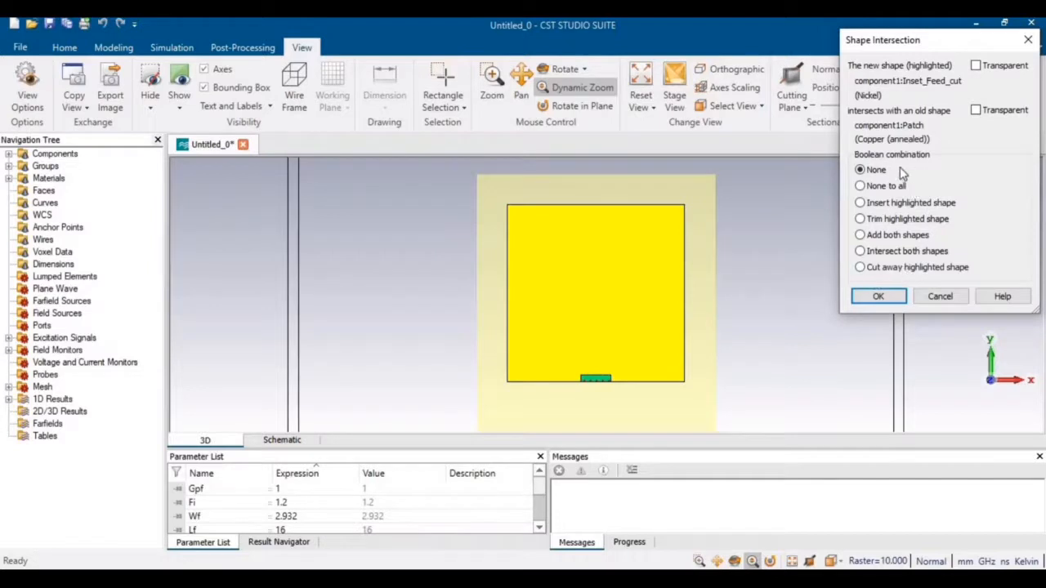
click(884, 272)
click(875, 296)
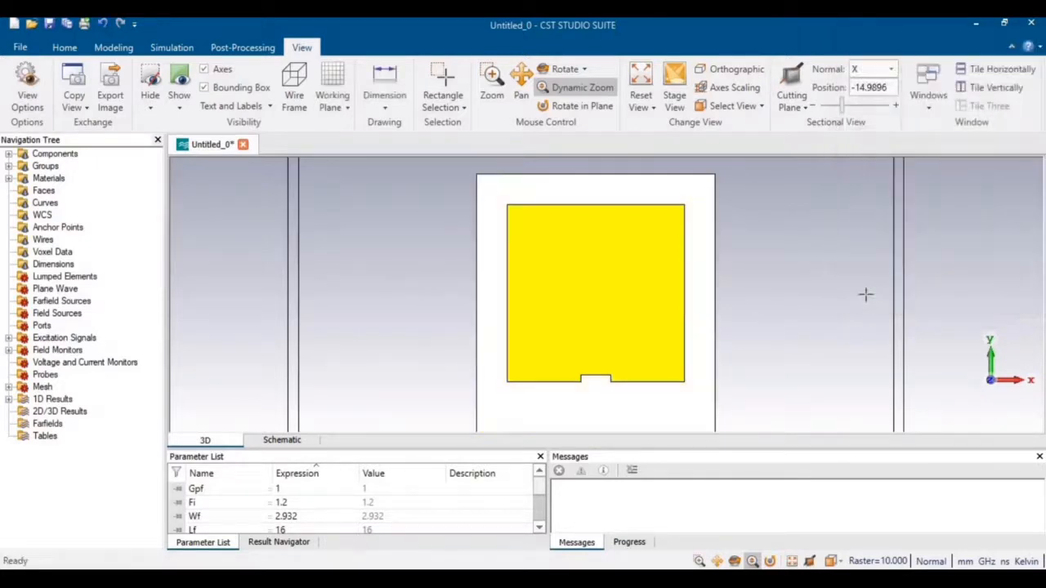
Start a new brick below the inset notch and name it Feedline
click(522, 78)
drag(618, 325, 620, 238)
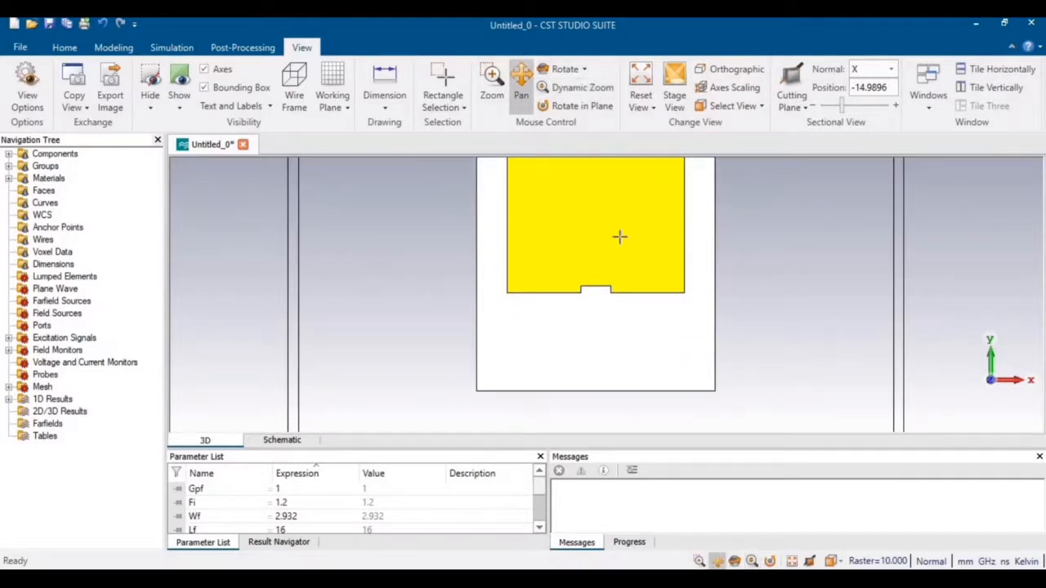
click(124, 48)
click(191, 76)
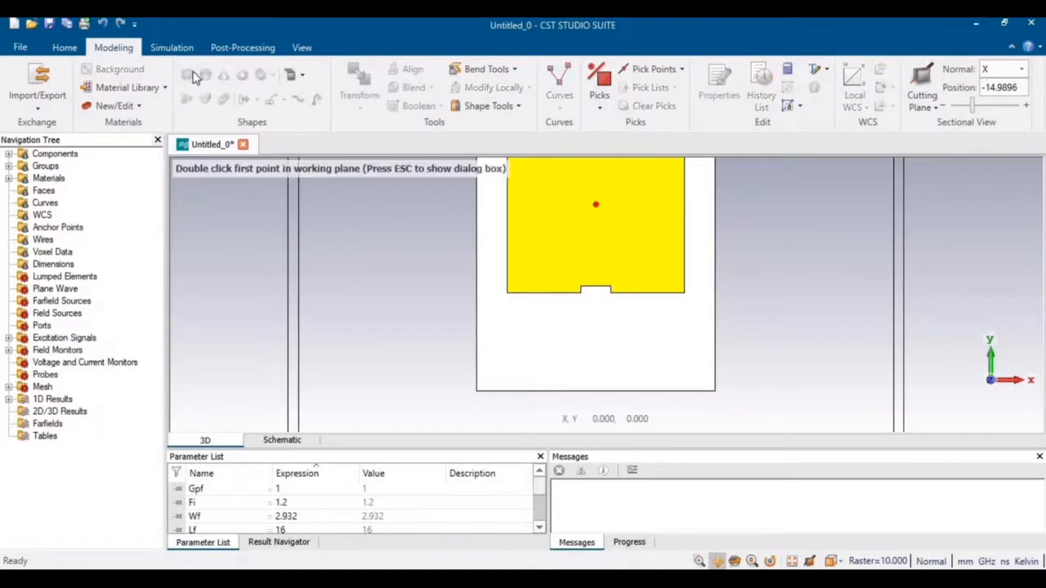
key(Escape)
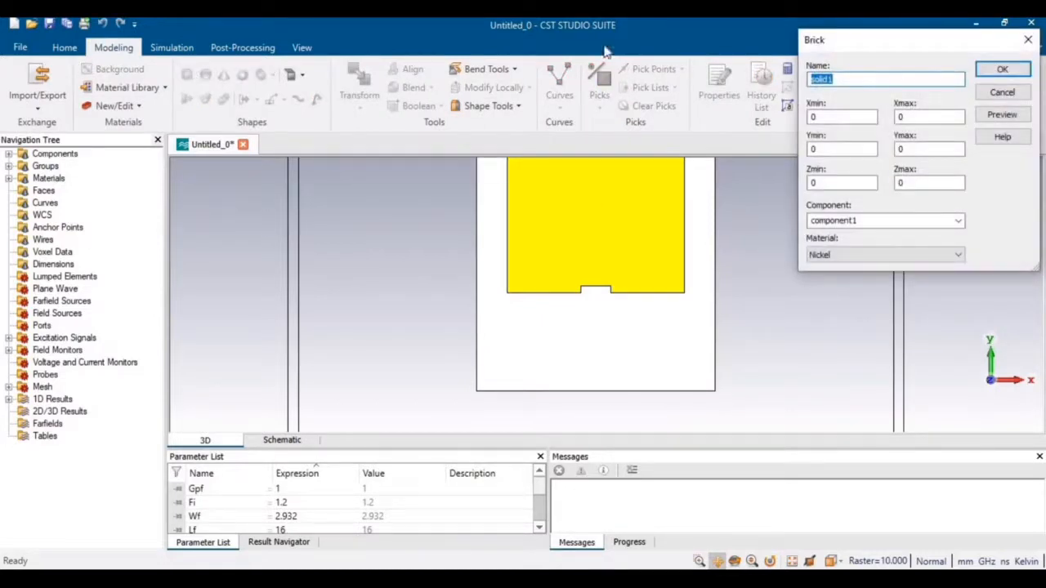
text(Fe)
key(BackSpace)
text(eedline)
Set the Feedline brick's Xmin to -Wf/2 and its Xmax to Wf/2
drag(842, 118, 786, 121)
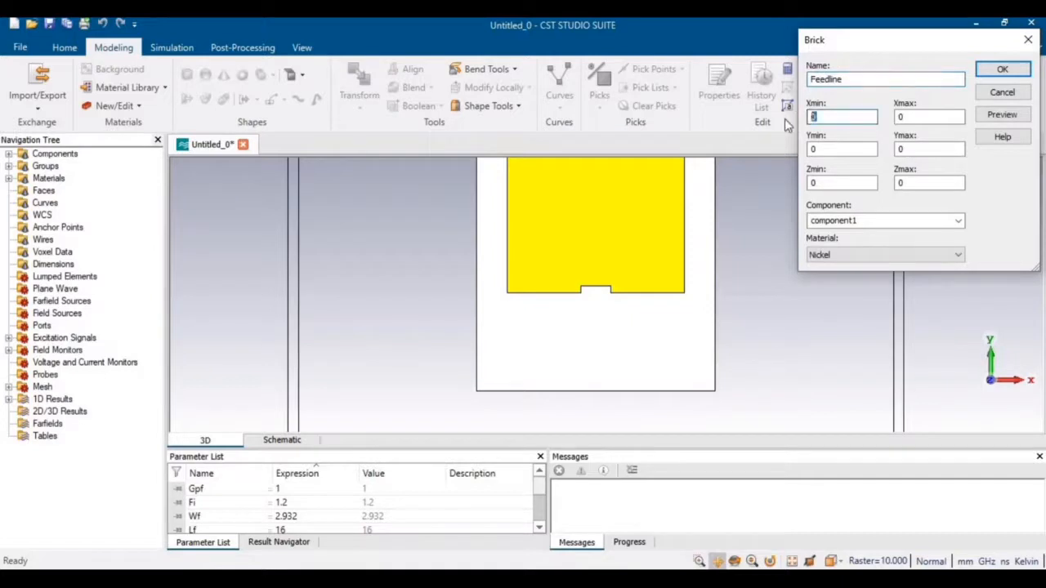
text(-Wf/2)
drag(838, 117, 813, 115)
key(ctrl+c)
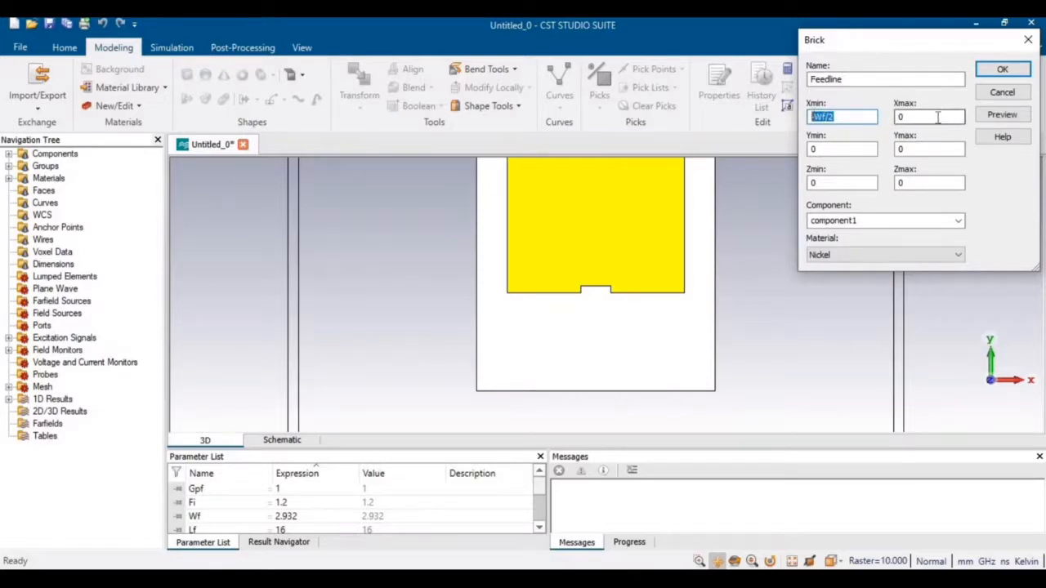
double_click(931, 116)
key(ctrl+v)
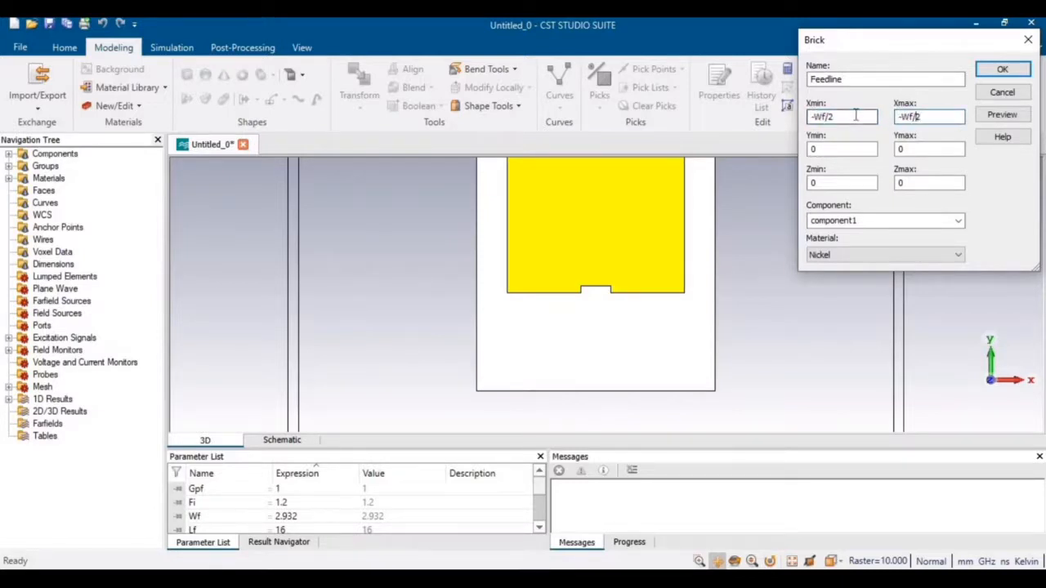
key(Home)
key(Delete)
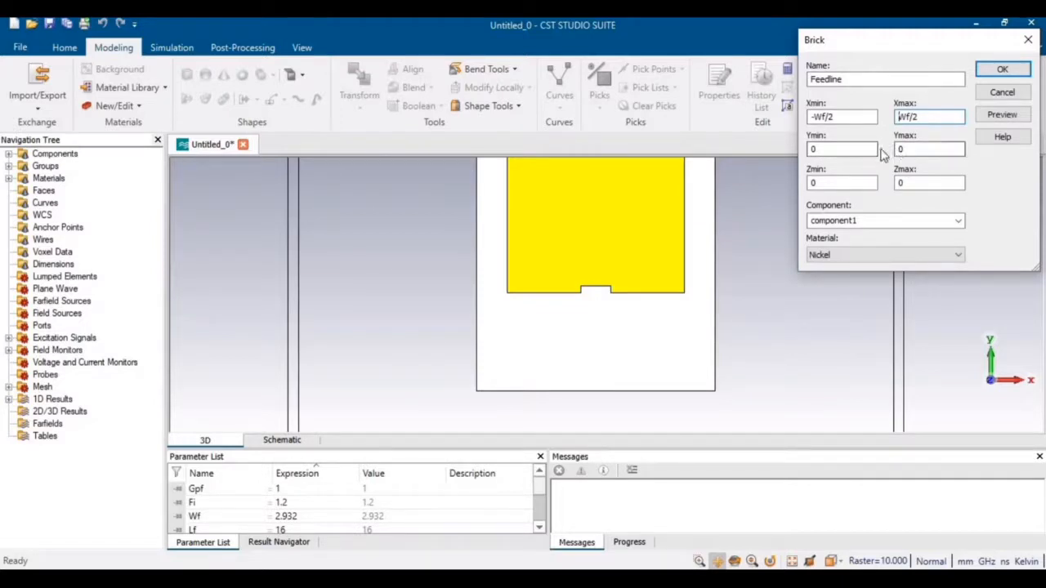
Set the Feedline brick's Ymax to -L/2+Fi and its Ymin to -L/2-Lf
drag(911, 149, 881, 150)
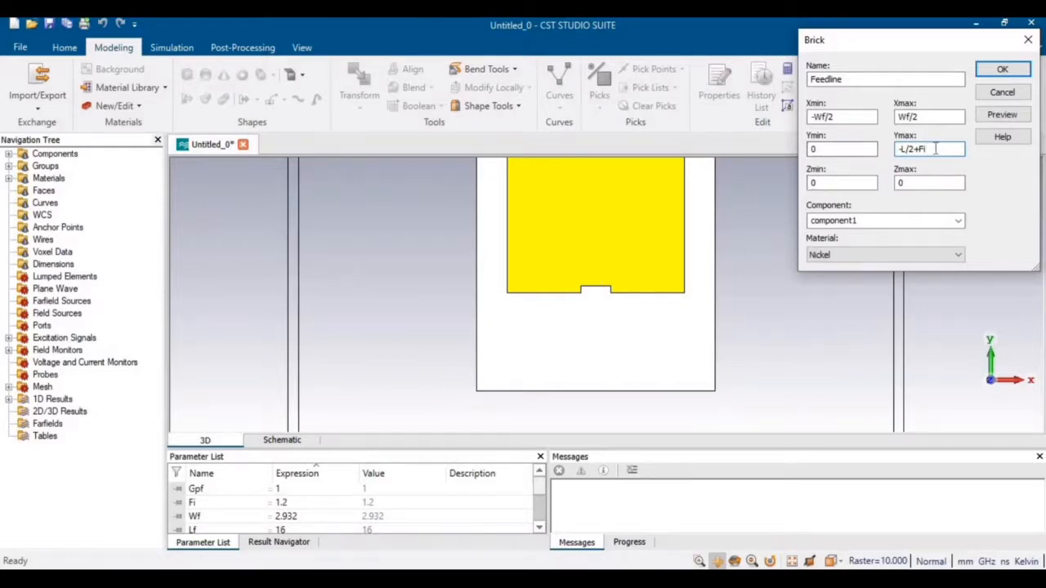
key(ctrl+a)
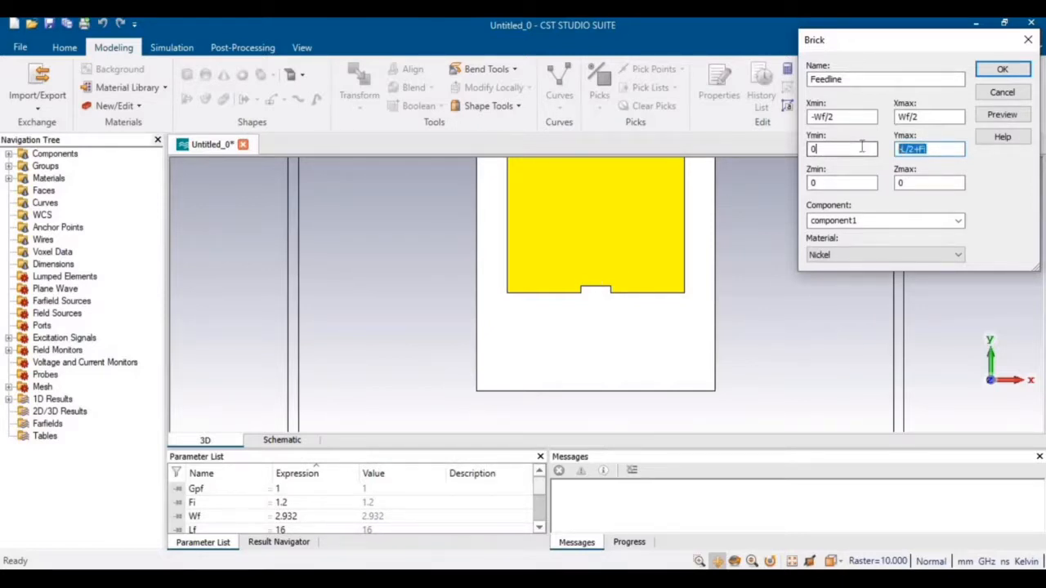
key(ctrl+a)
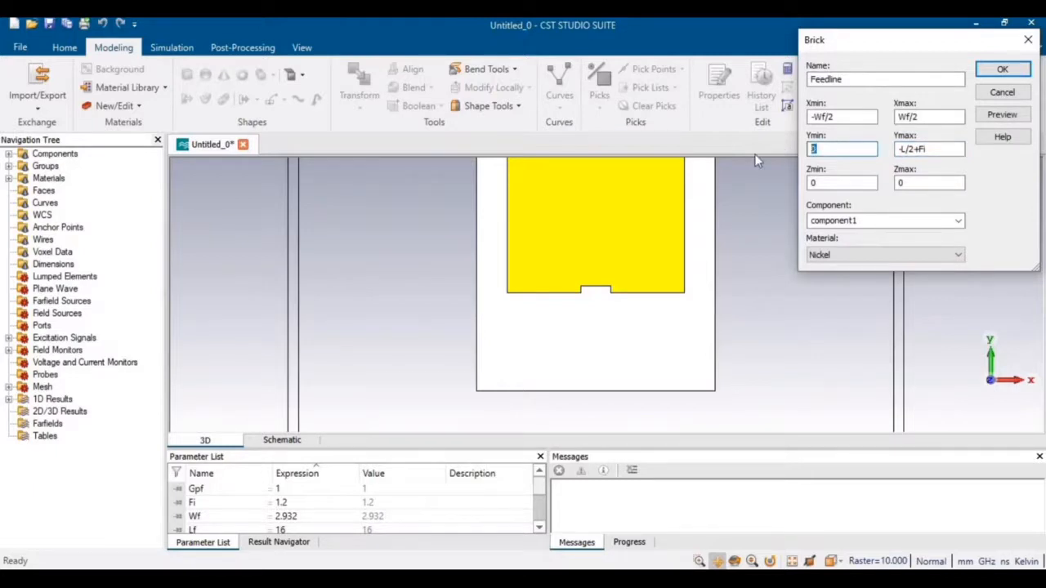
key(ctrl+v)
key(BackSpace)
key(BackSpace)
key(BackSpace)
text(-)
Set the Feedline brick's Zmin to 0.035+1.6 and its Zmax to 0.035+1.6+0.035
drag(829, 184, 749, 184)
key(ctrl+v)
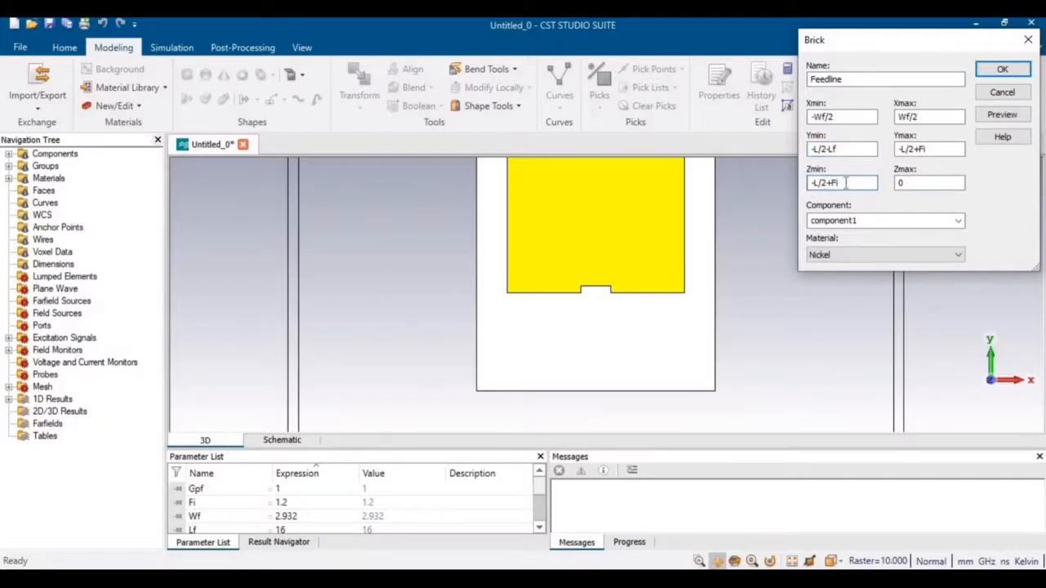
drag(847, 183, 718, 191)
text(0.035+1.6)
key(ctrl+a)
double_click(912, 183)
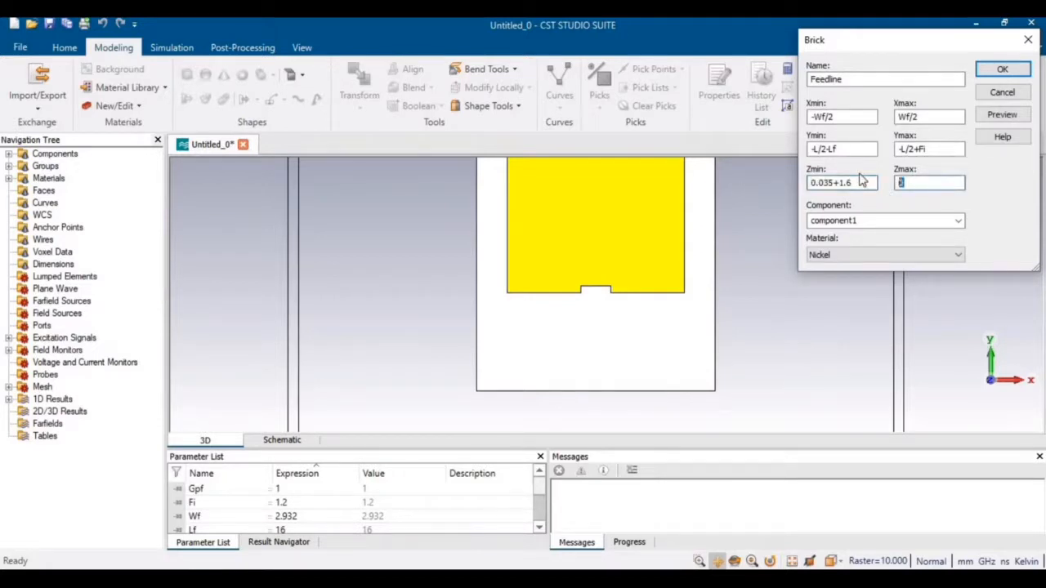
key(ctrl+v)
text(+)
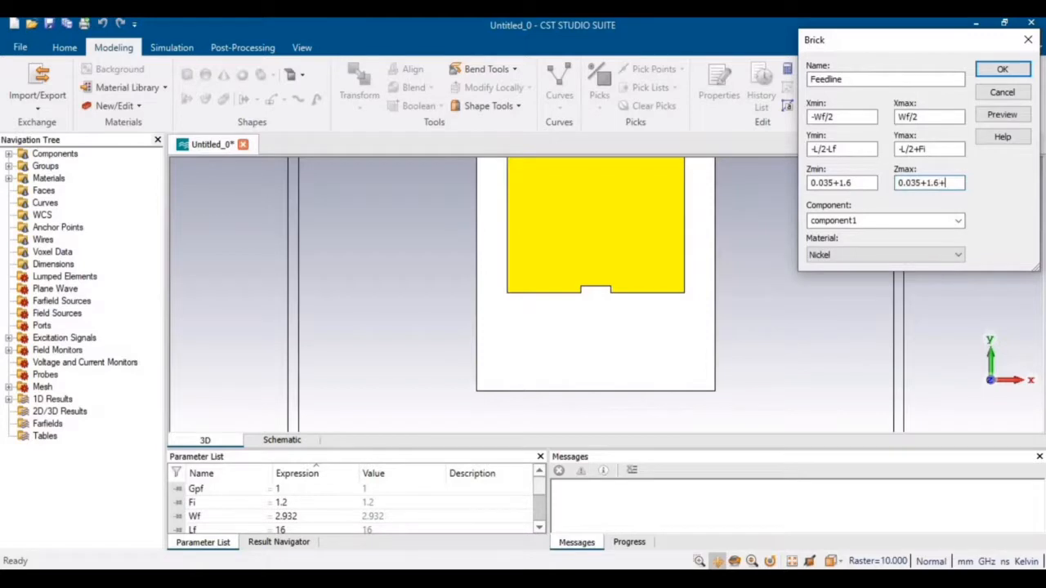
text(0.035)
Assign Copper (annealed) to the Feedline brick, preview it and create it
click(847, 253)
click(838, 288)
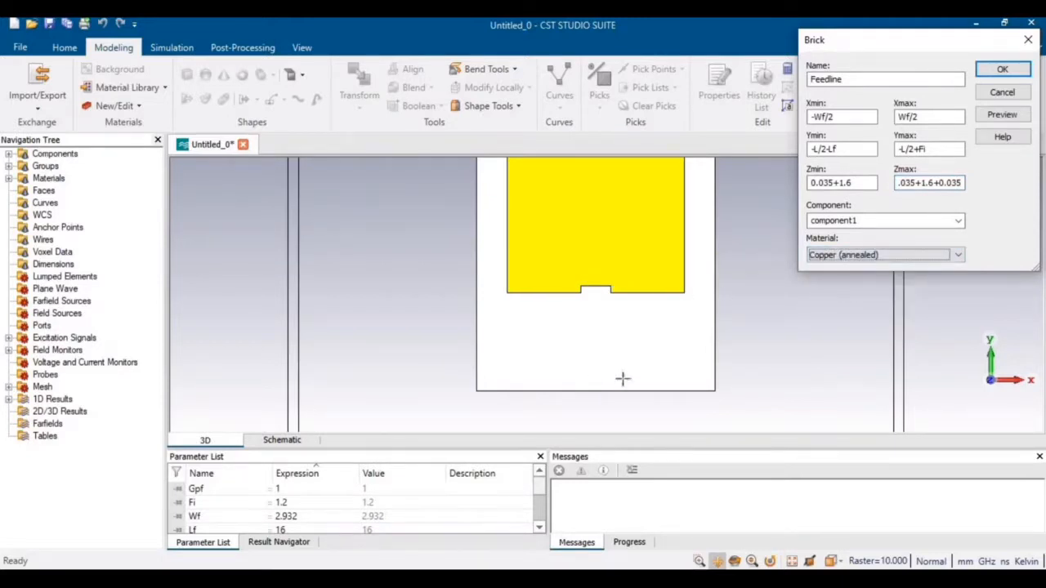
click(1002, 115)
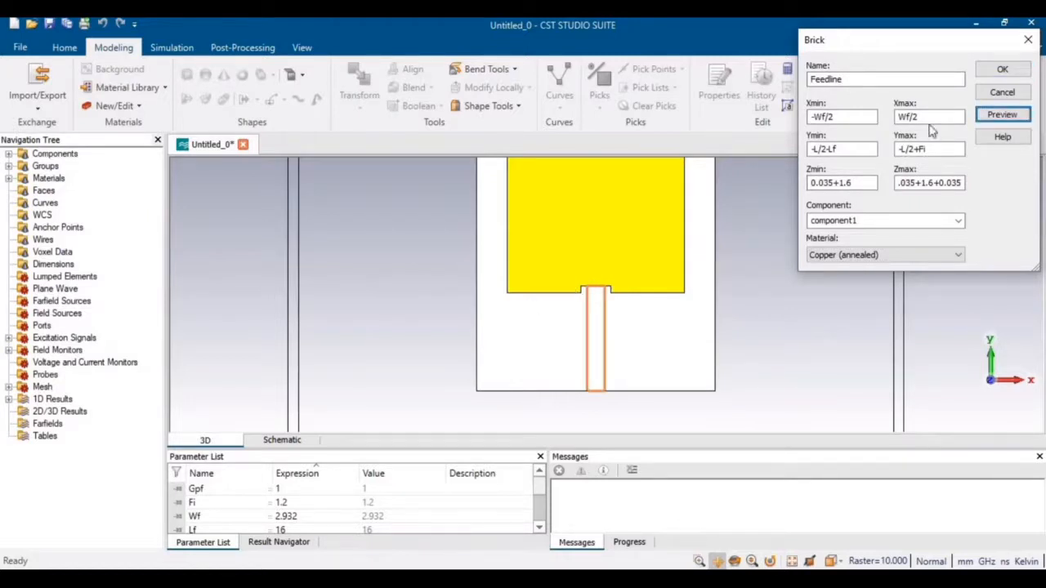
click(1003, 70)
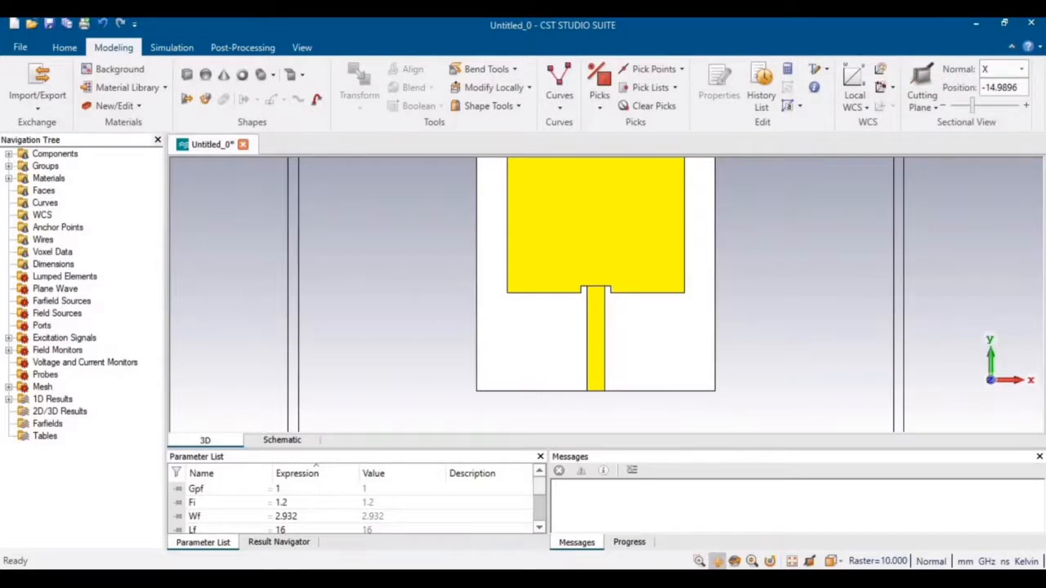
Merge the Feedline into the Patch of component1 with a Boolean Add
click(8, 154)
click(23, 166)
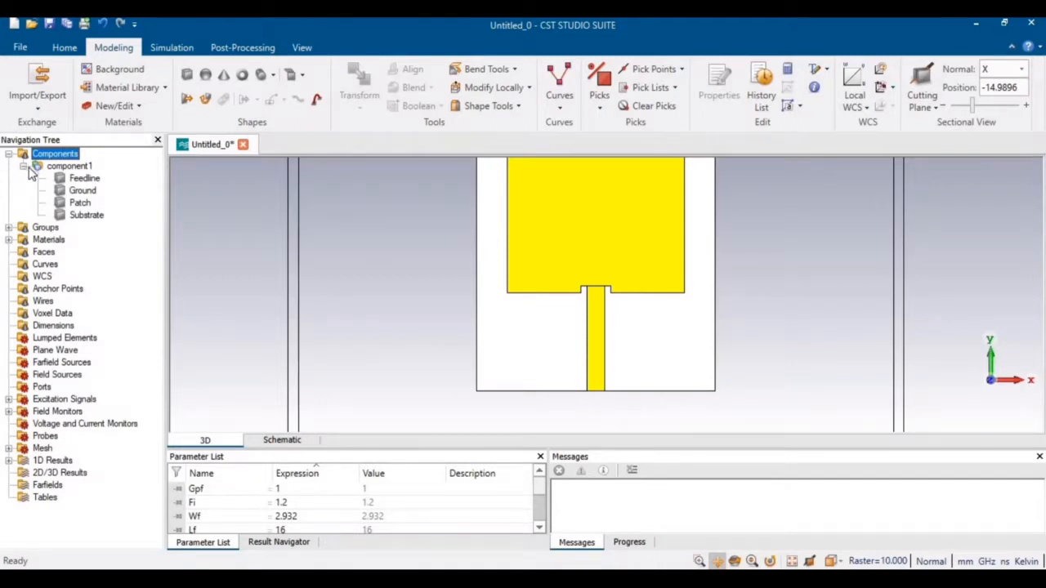
click(80, 203)
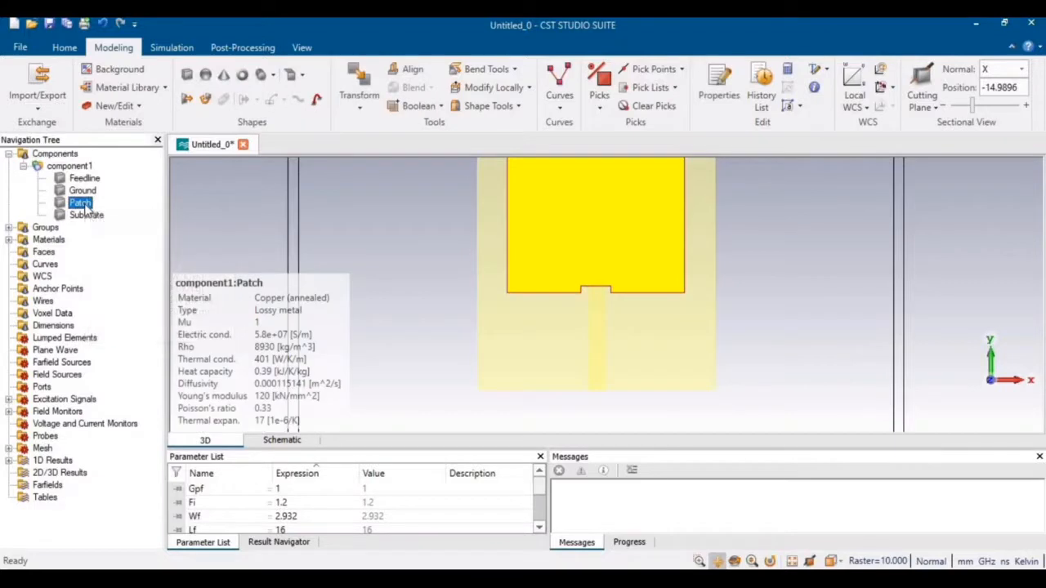
click(442, 107)
click(431, 146)
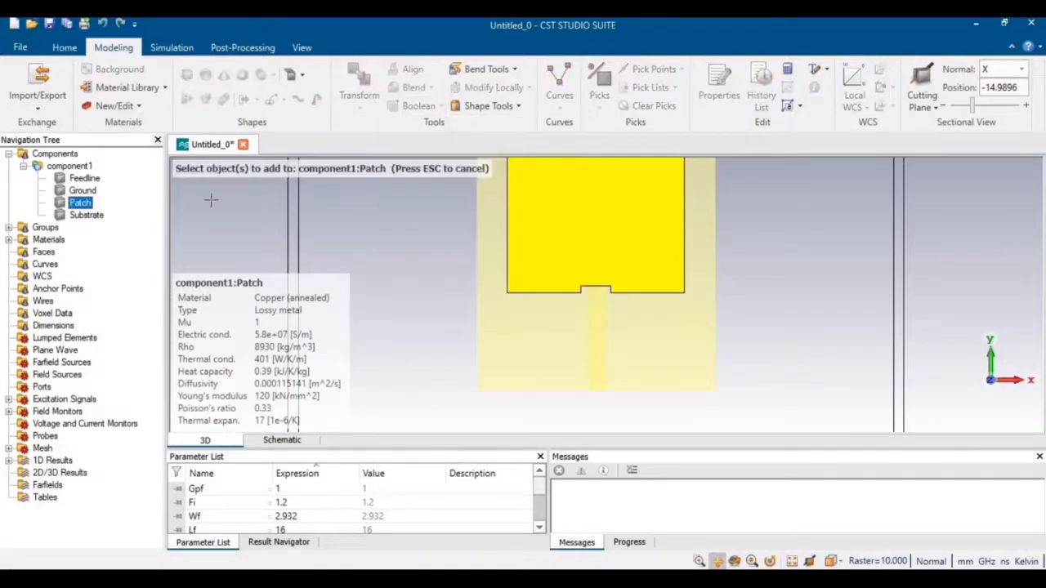
click(86, 179)
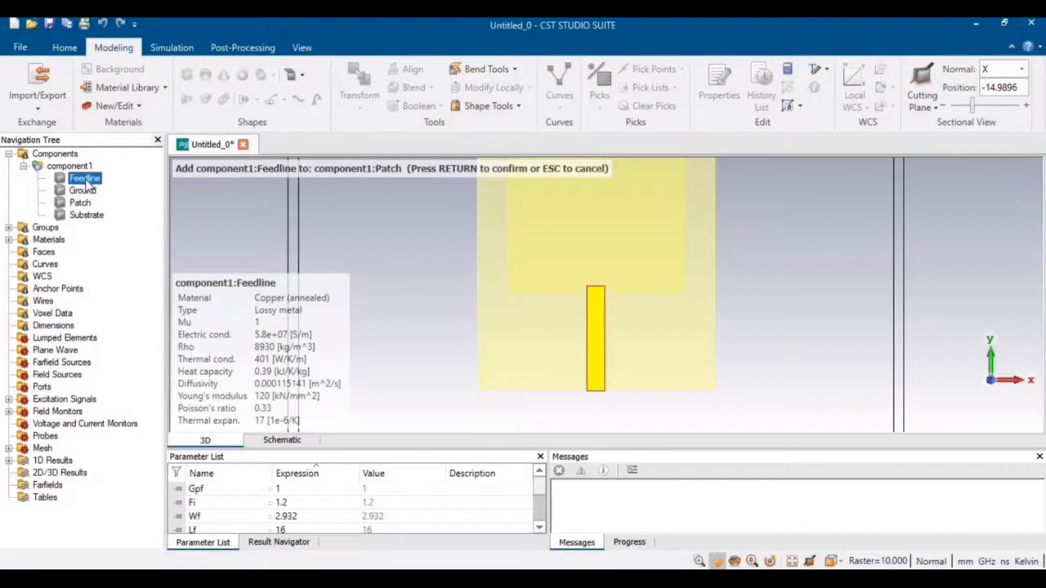
key(Return)
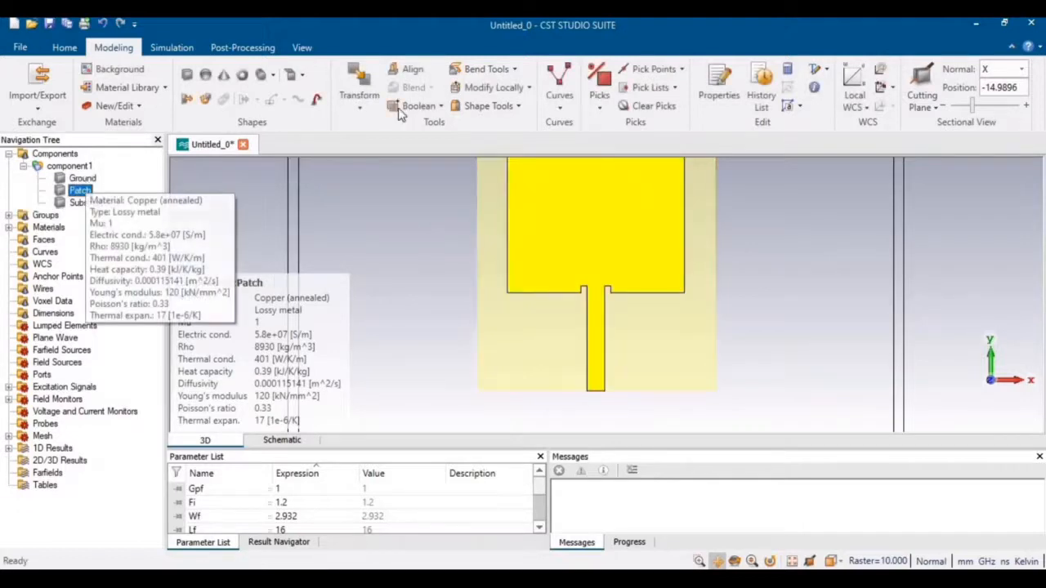
Examine the merged patch and feedline as a whole with all of component1 shown
click(301, 47)
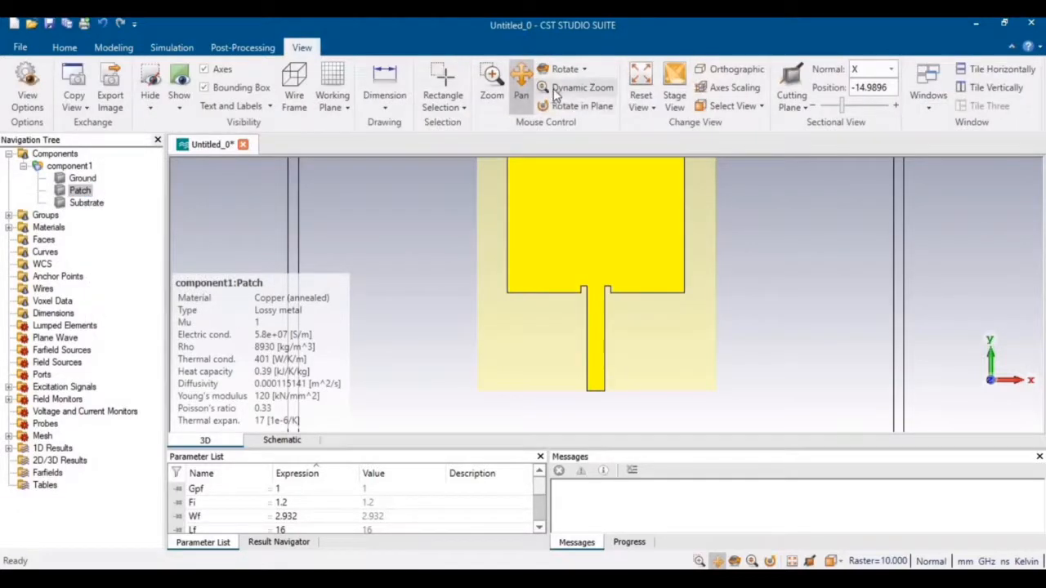
click(581, 88)
drag(624, 332, 624, 250)
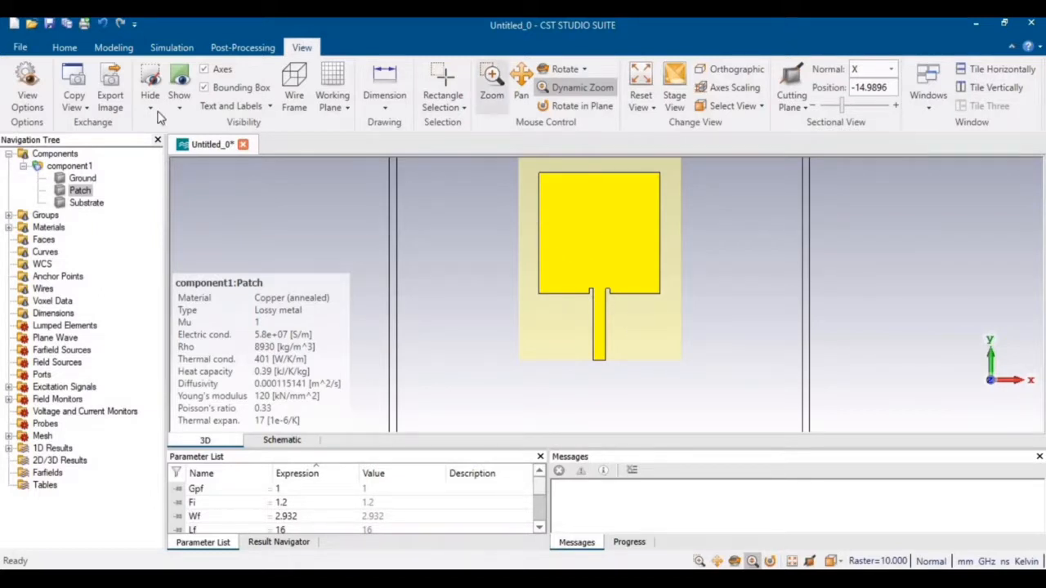
click(69, 166)
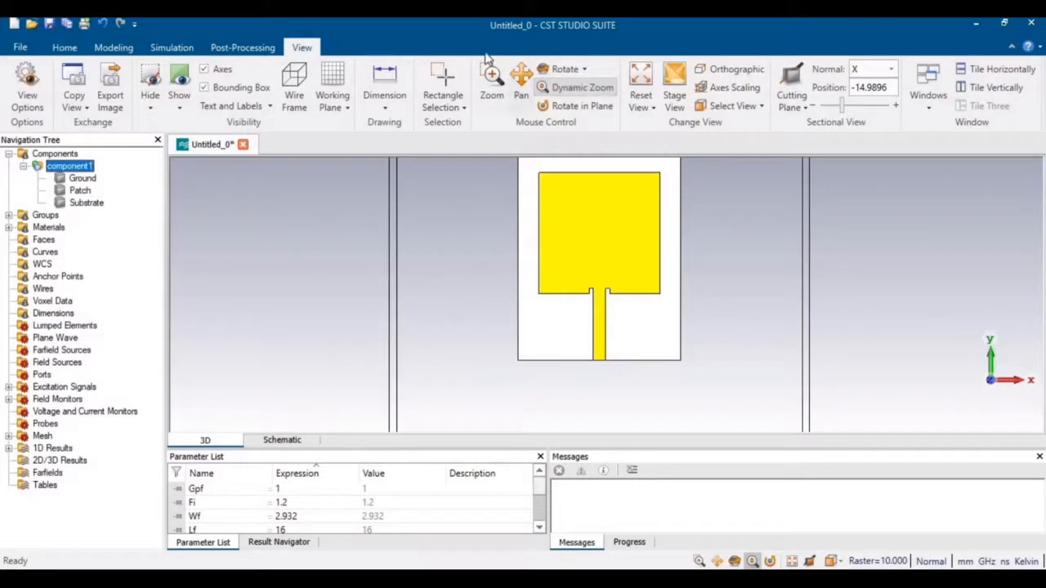
Pick the thin end face of the feedline where it meets the substrate edge
click(564, 69)
drag(629, 334, 531, 577)
click(576, 87)
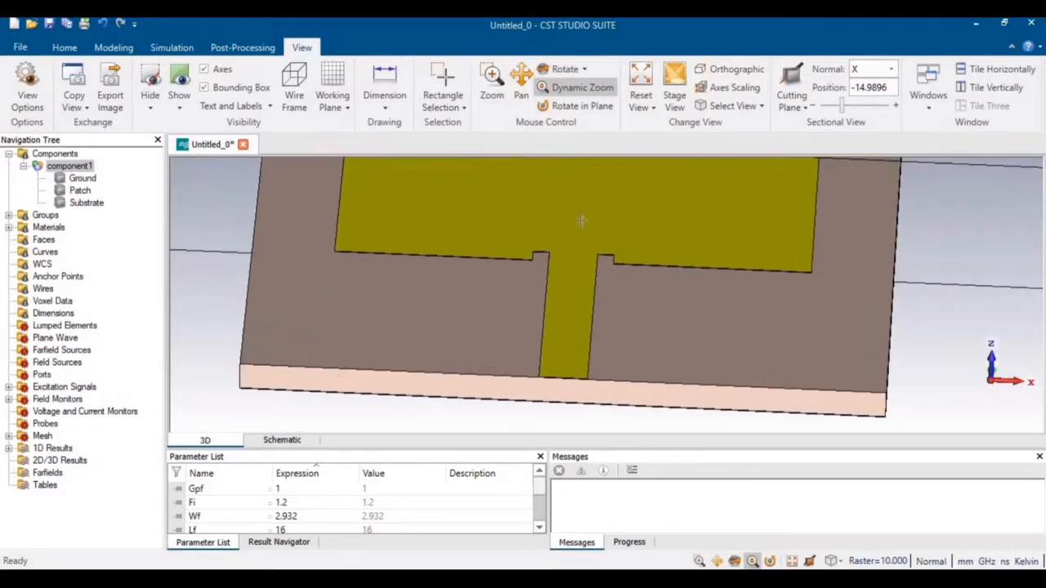
click(568, 89)
drag(580, 302, 573, 454)
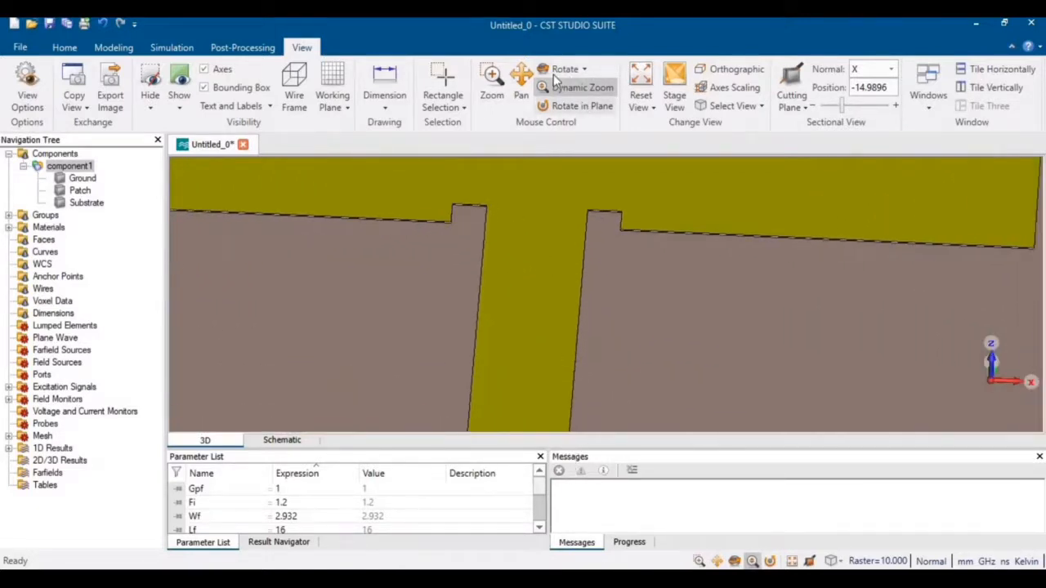
click(522, 77)
drag(556, 270, 568, 190)
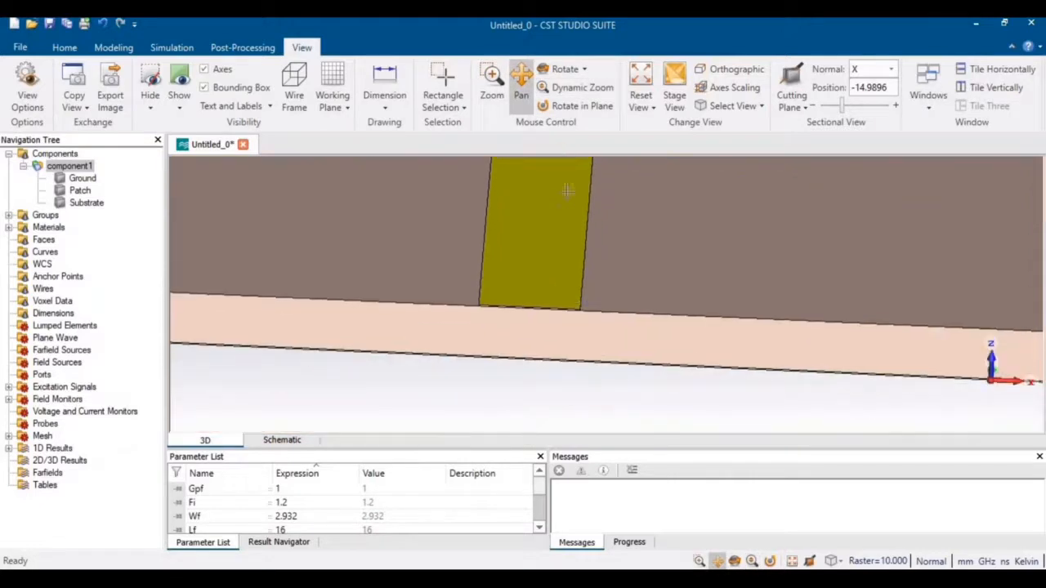
click(564, 88)
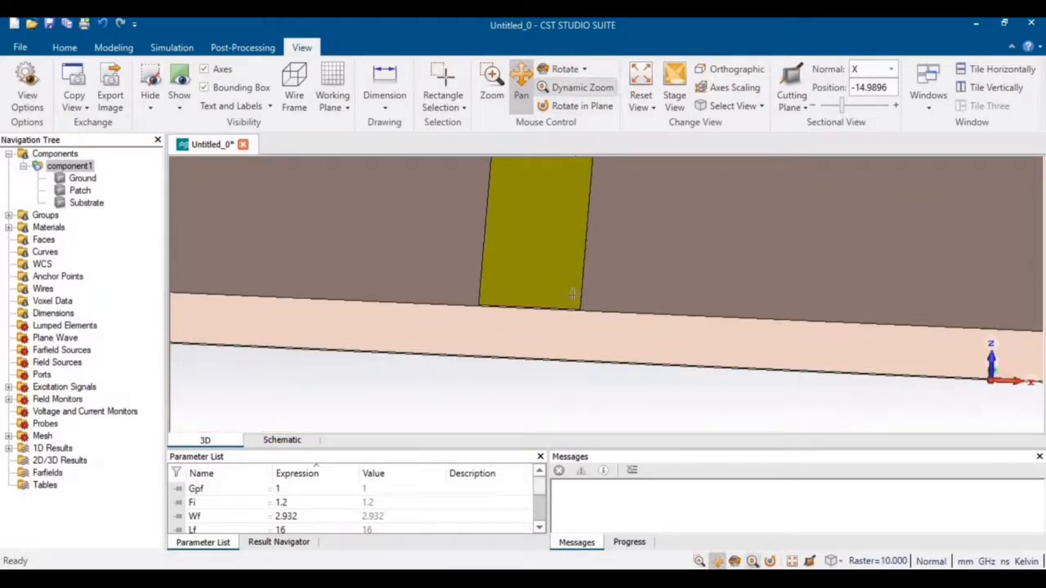
drag(562, 315, 567, 530)
click(521, 90)
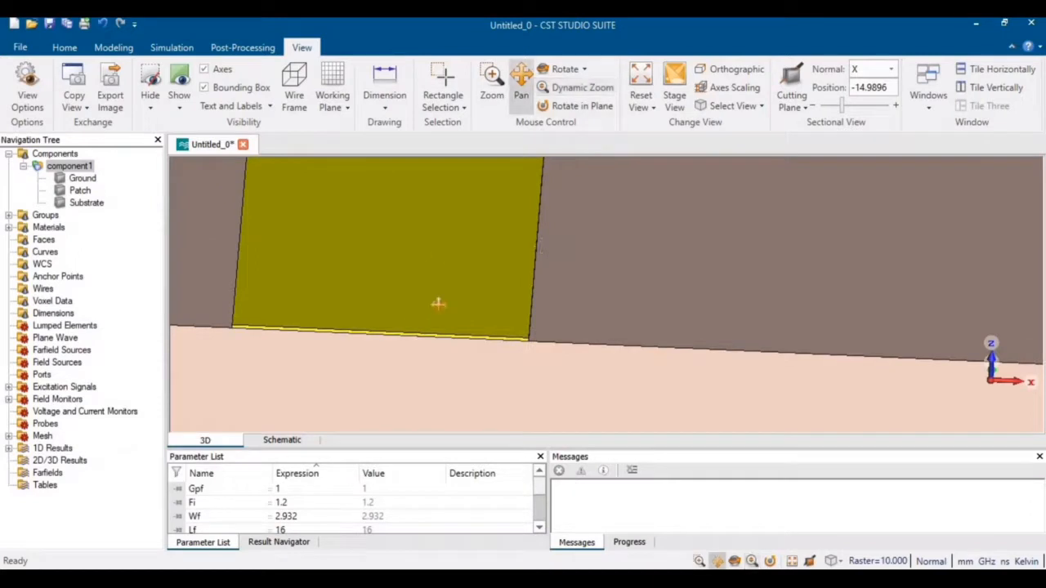
drag(436, 304, 566, 287)
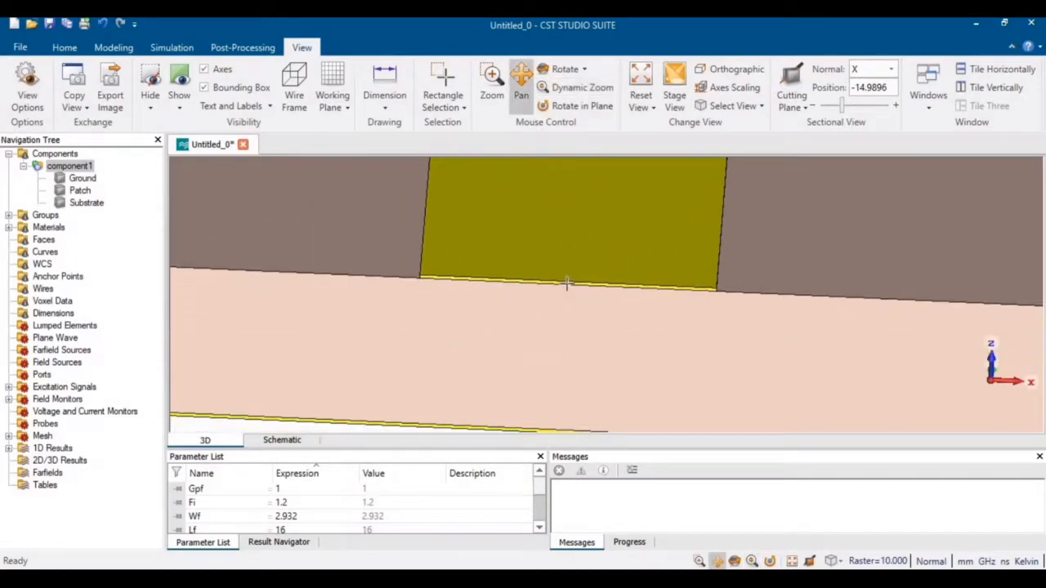
key(f)
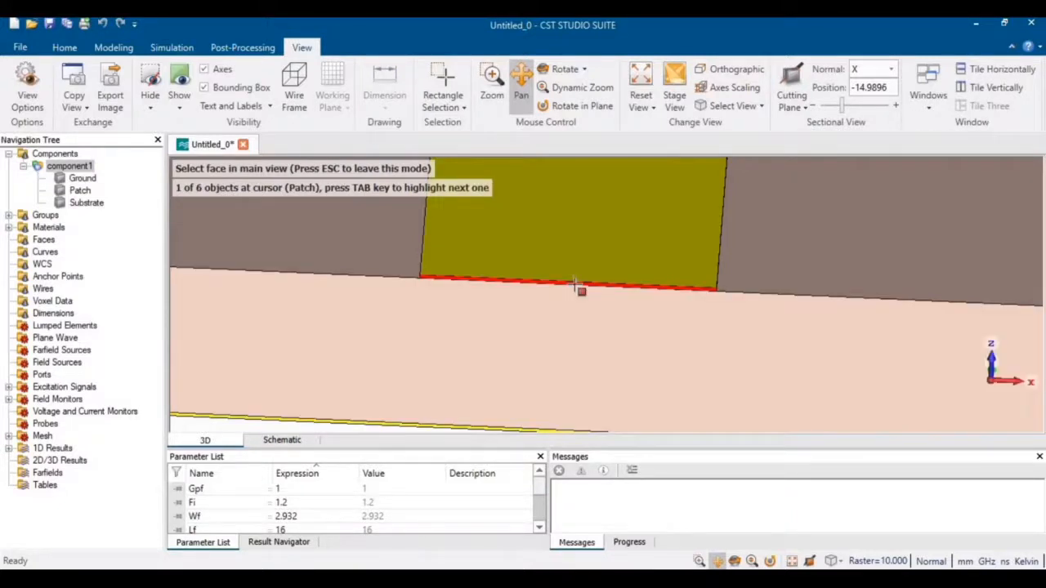
click(577, 288)
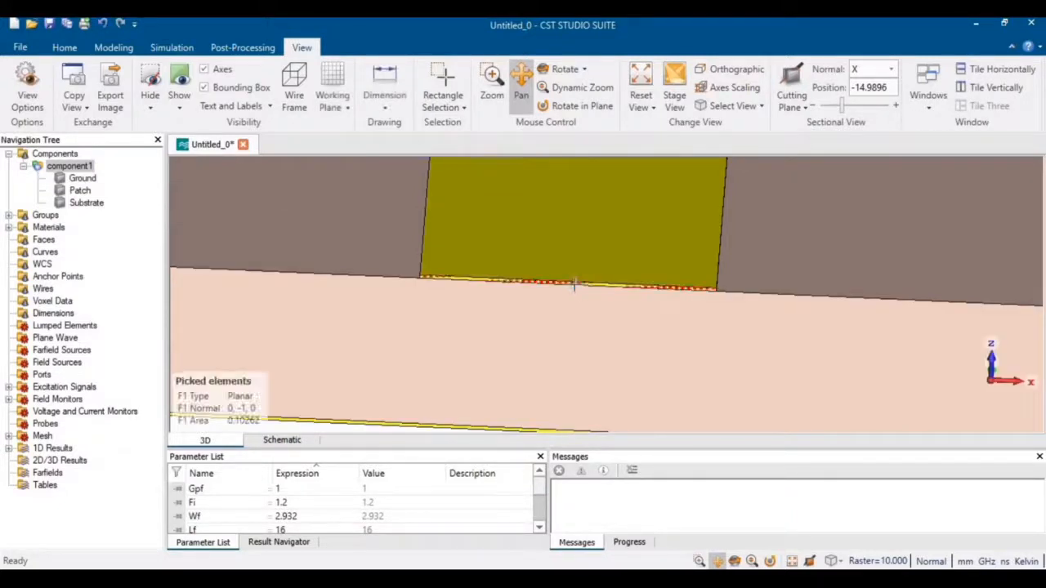
Start a waveguide port on the picked face and extend both its Xmin and Xmax by 3*Wf
click(163, 50)
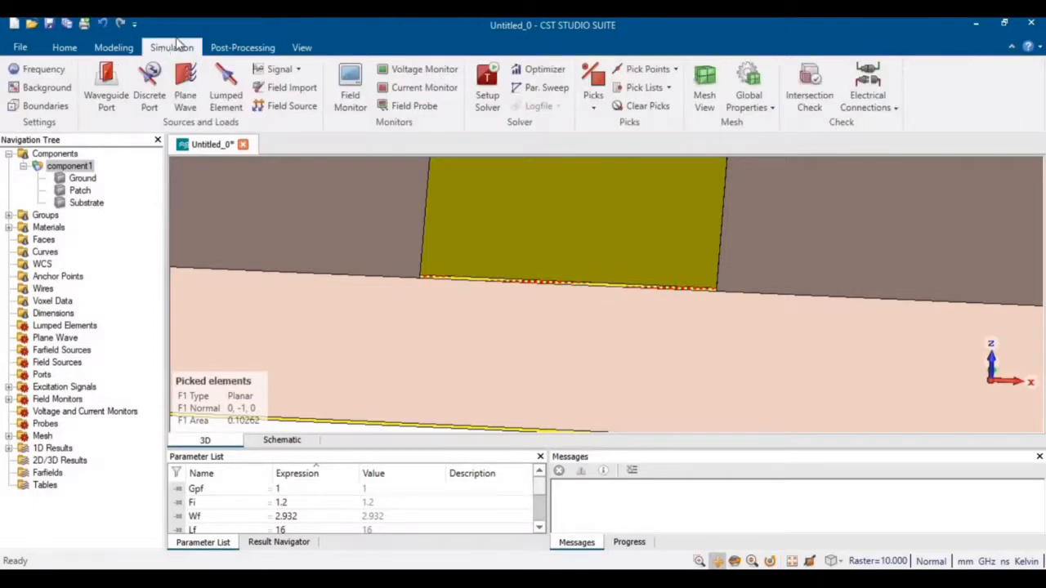
click(105, 85)
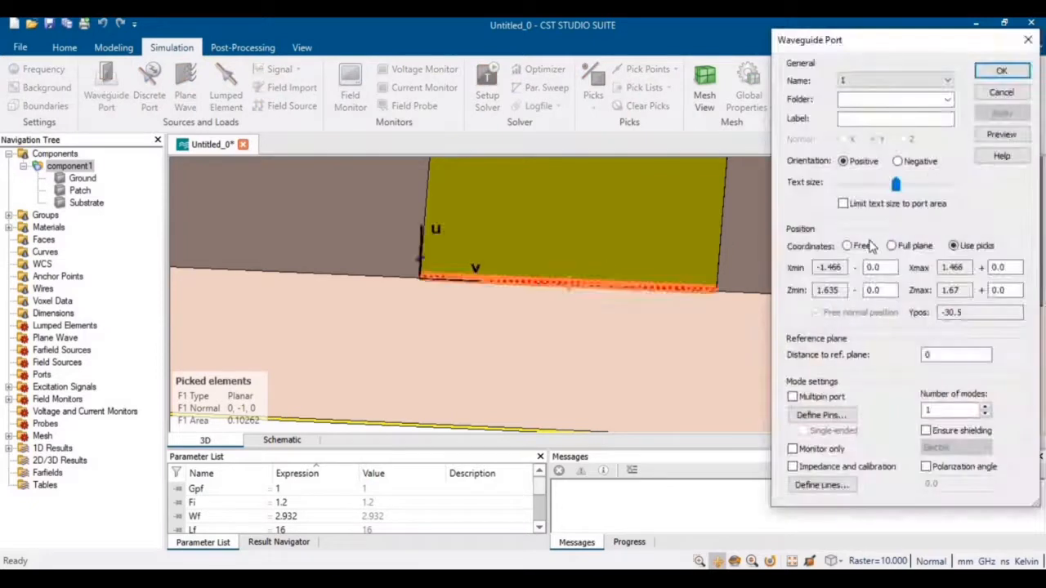
drag(886, 267, 860, 273)
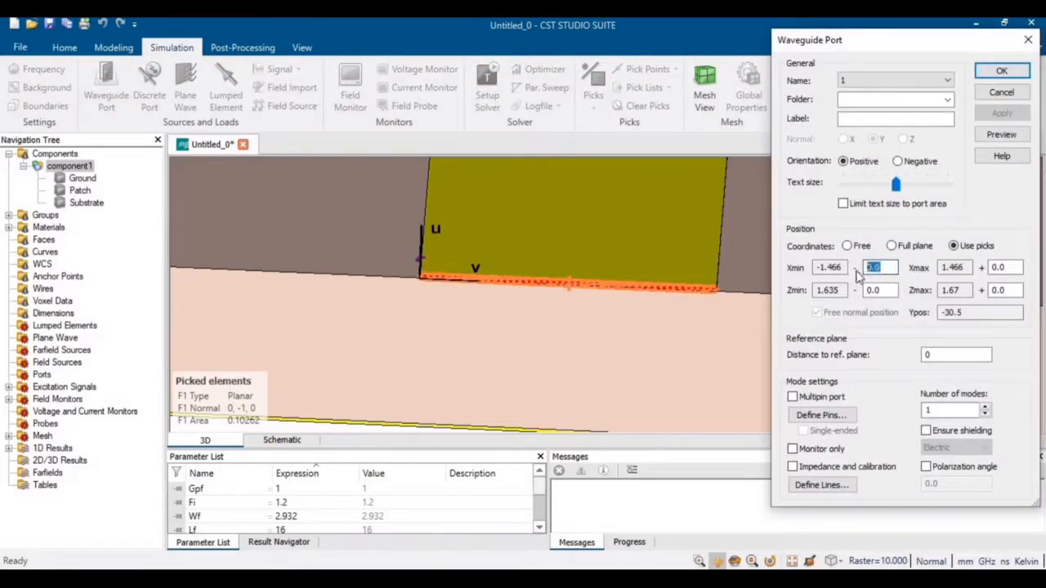
text(4)
drag(893, 267, 835, 267)
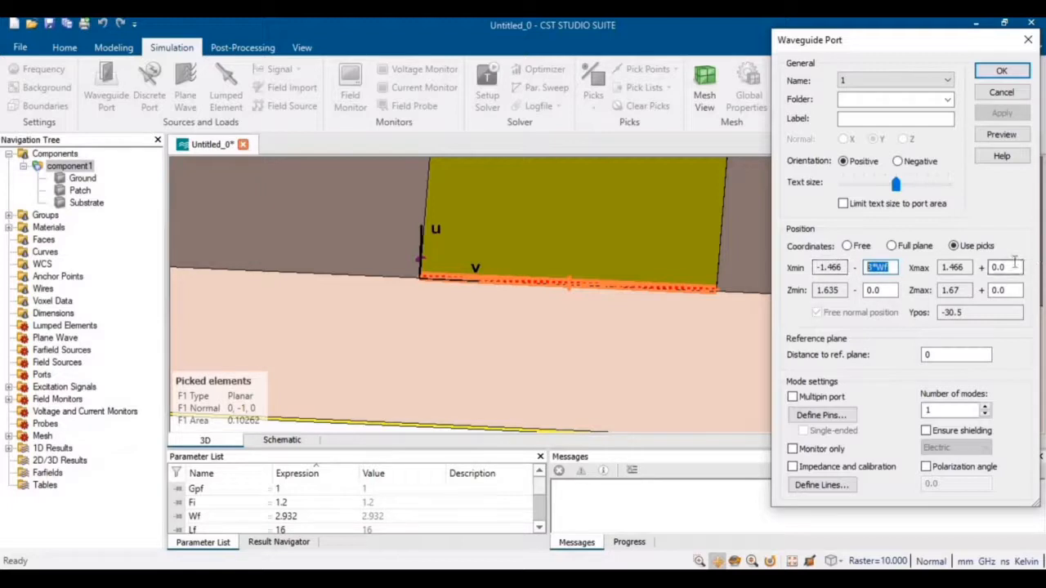
drag(1013, 266, 946, 262)
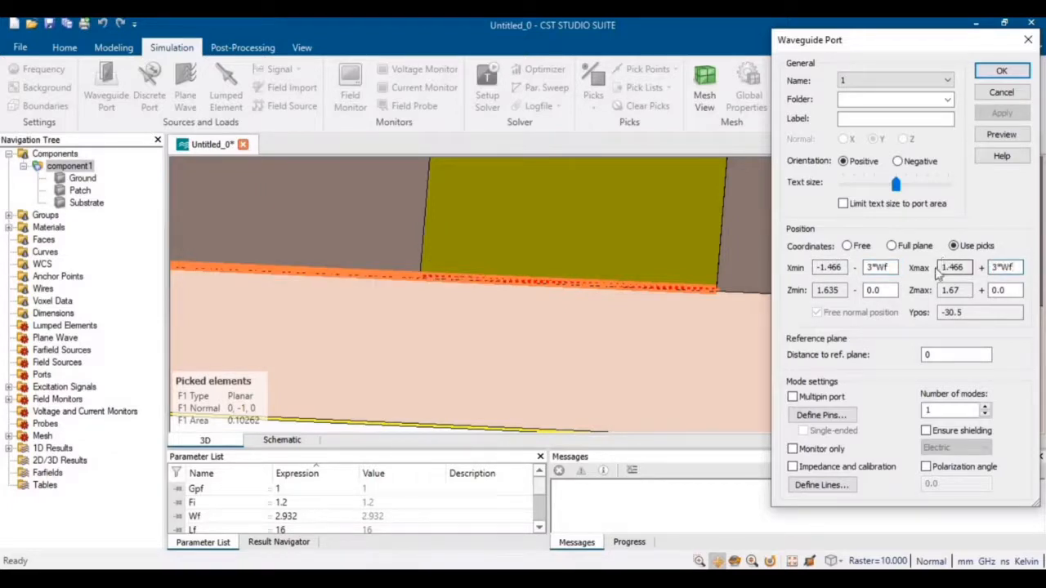
Extend the waveguide port below the feedline by setting its Zmin offset to 1.6+0.035
click(891, 290)
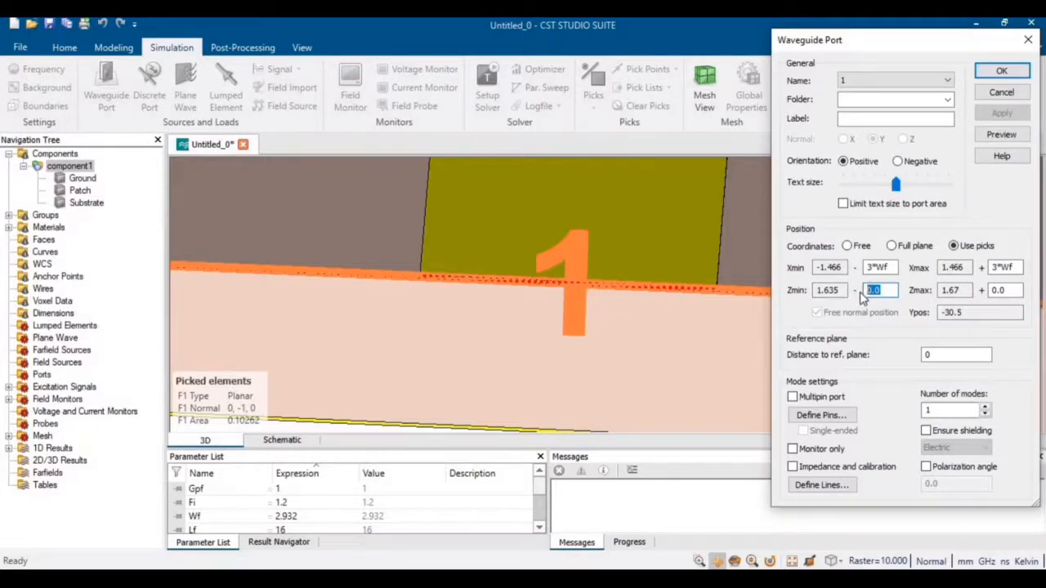
text(1.6)
text(+)
text(0.03)
text(5)
double_click(893, 292)
Set the waveguide port's Zmax offset to 4*1.6, preview the port and create it
double_click(1007, 291)
text(4)
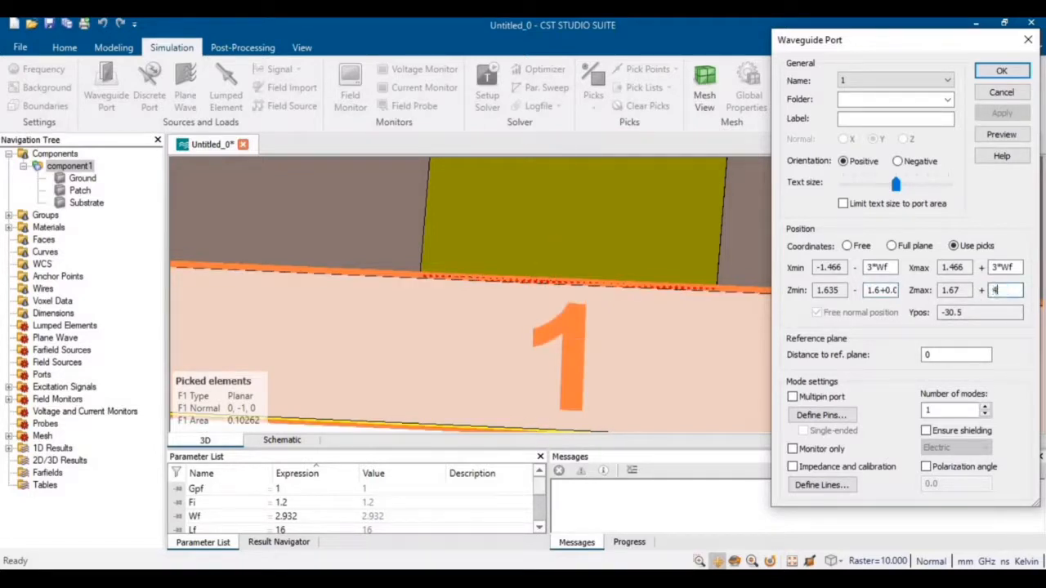
text(*1.6)
click(1004, 136)
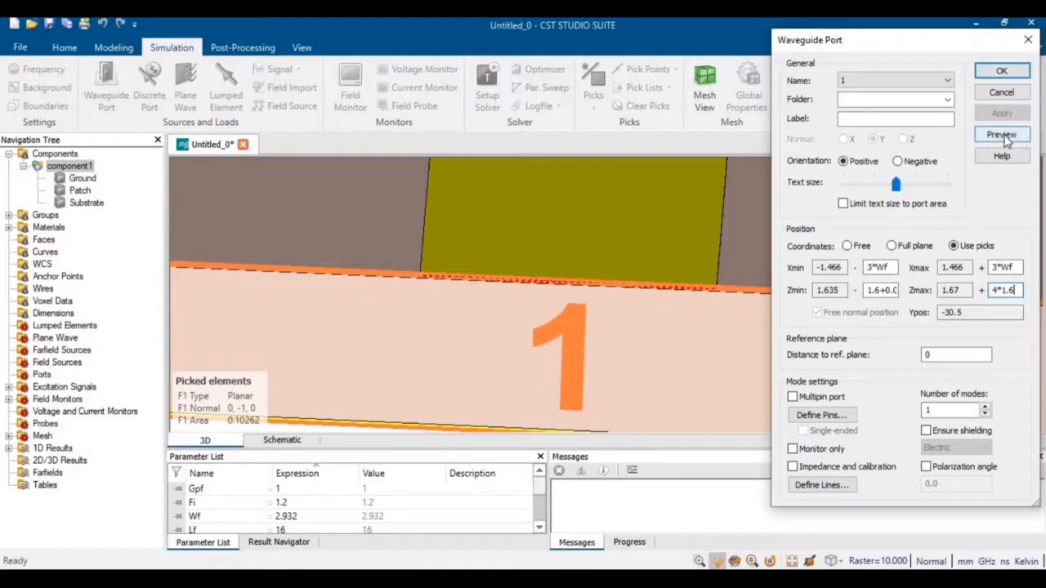
click(999, 72)
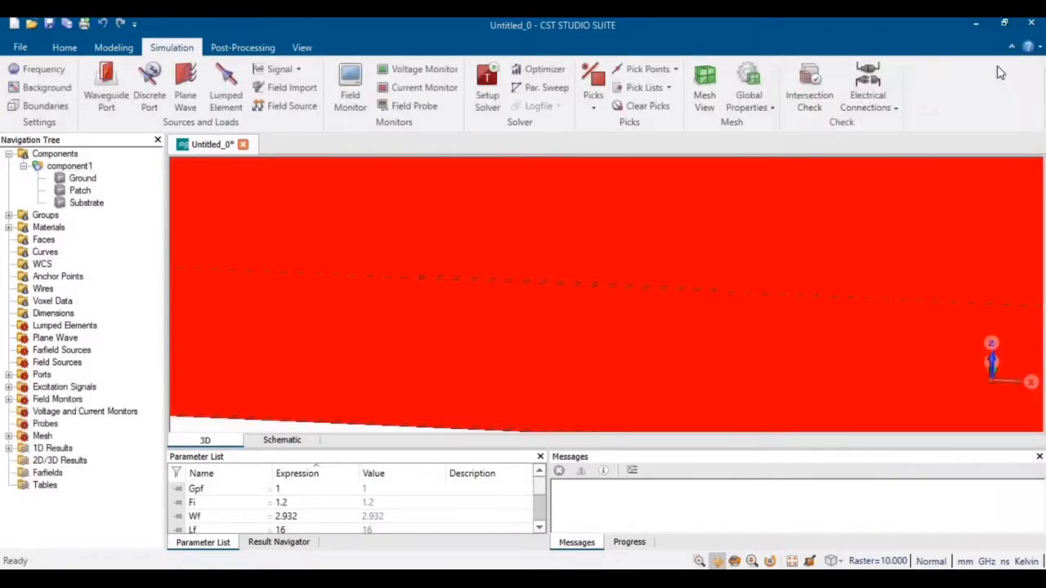
Examine the waveguide port's coverage of the feed end and the complete patch antenna, and check the Patch material
click(302, 48)
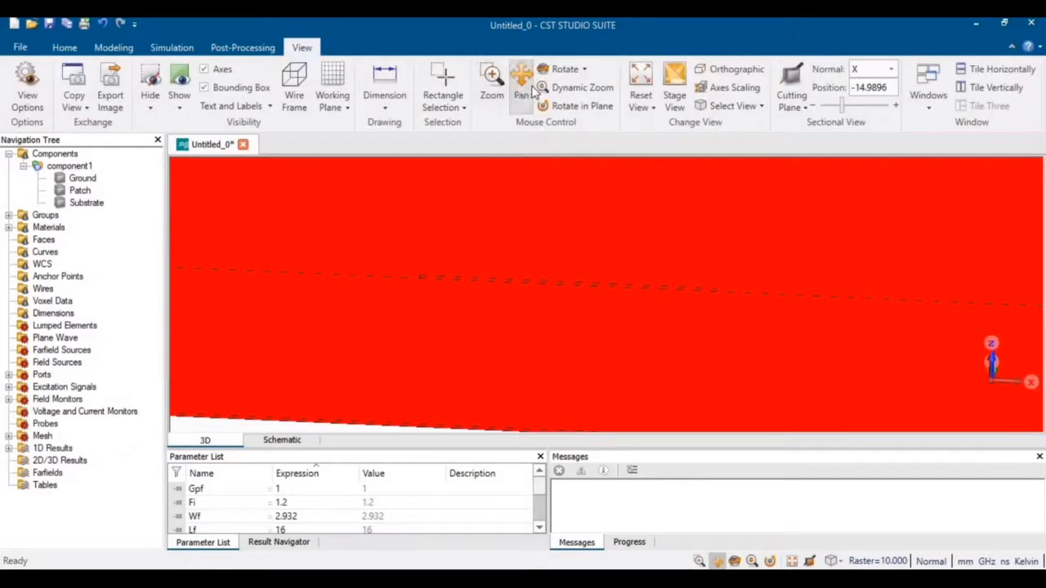
click(574, 87)
drag(612, 130, 611, 111)
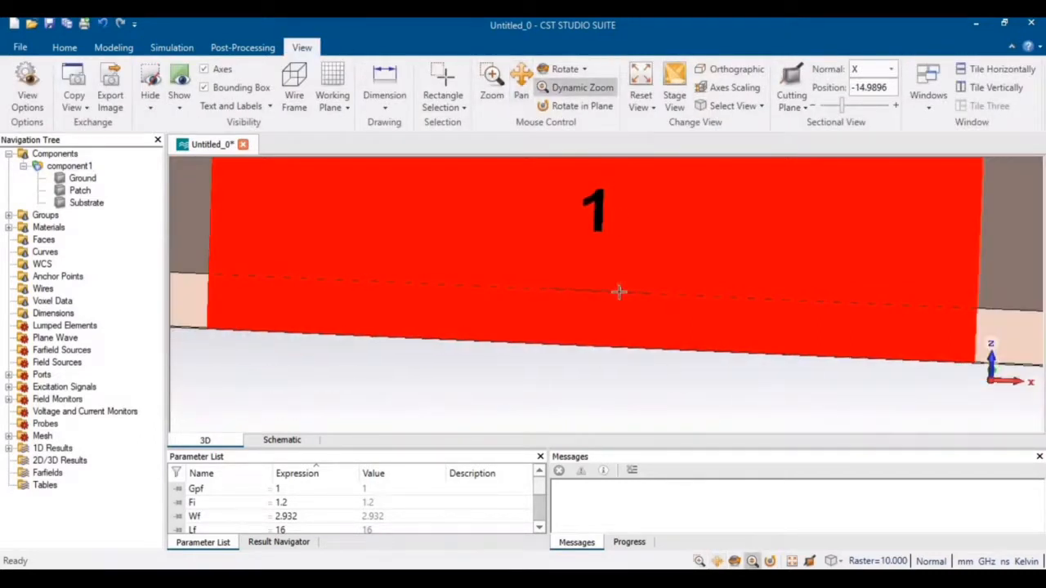
drag(619, 292, 609, 105)
drag(618, 264, 618, 170)
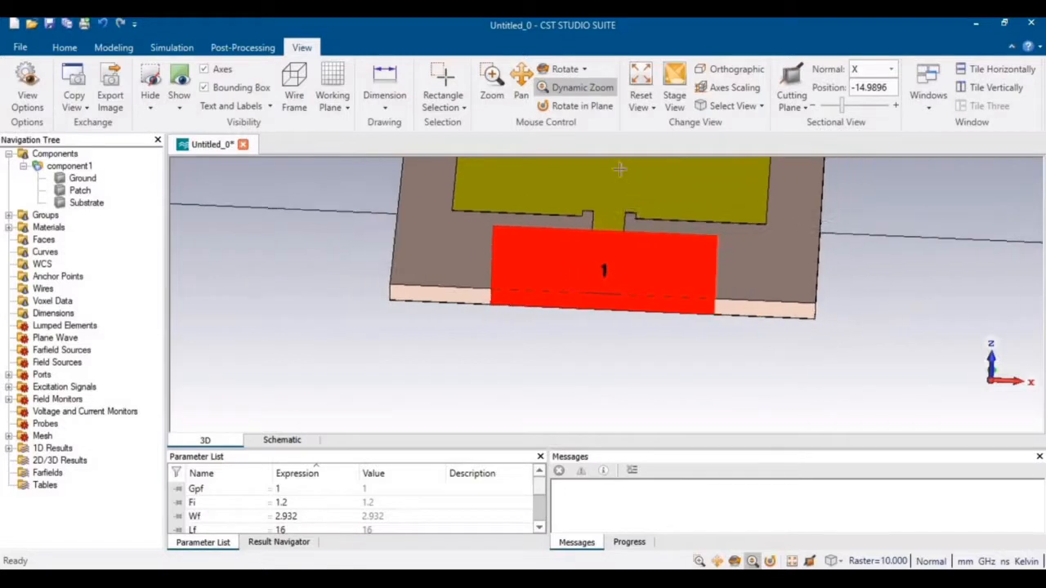
click(521, 82)
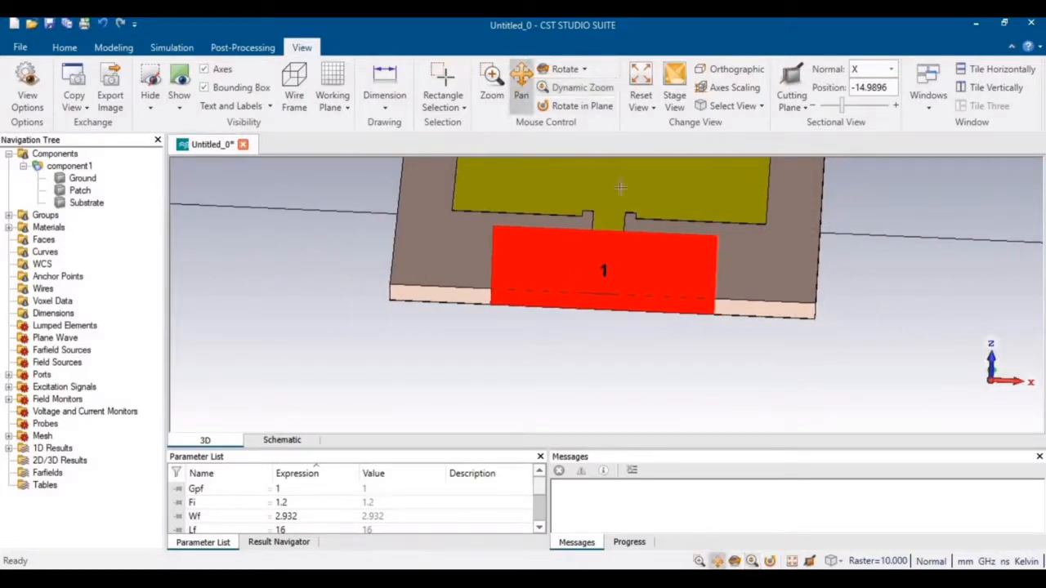
drag(623, 213, 606, 325)
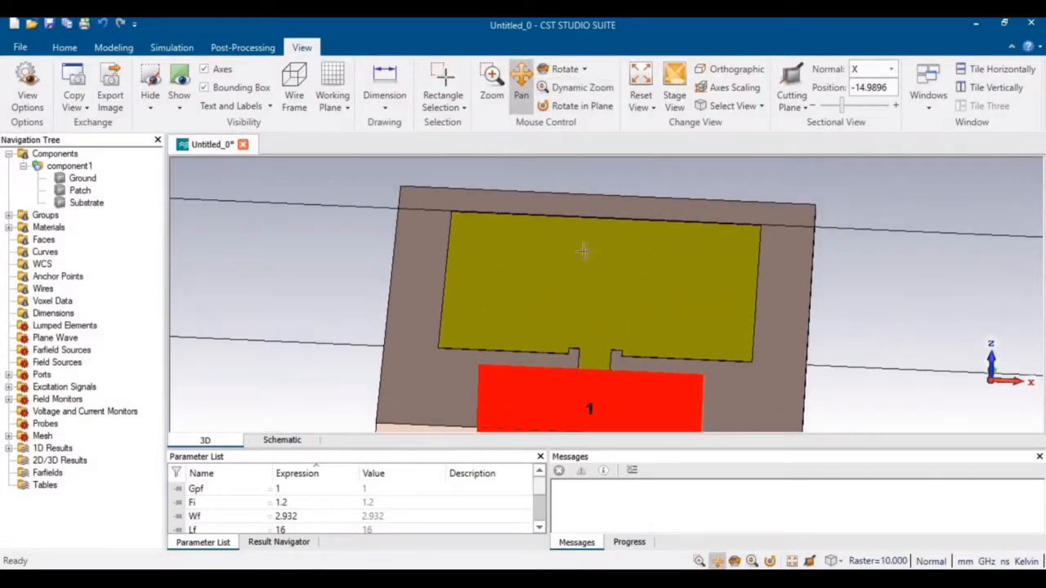
click(559, 69)
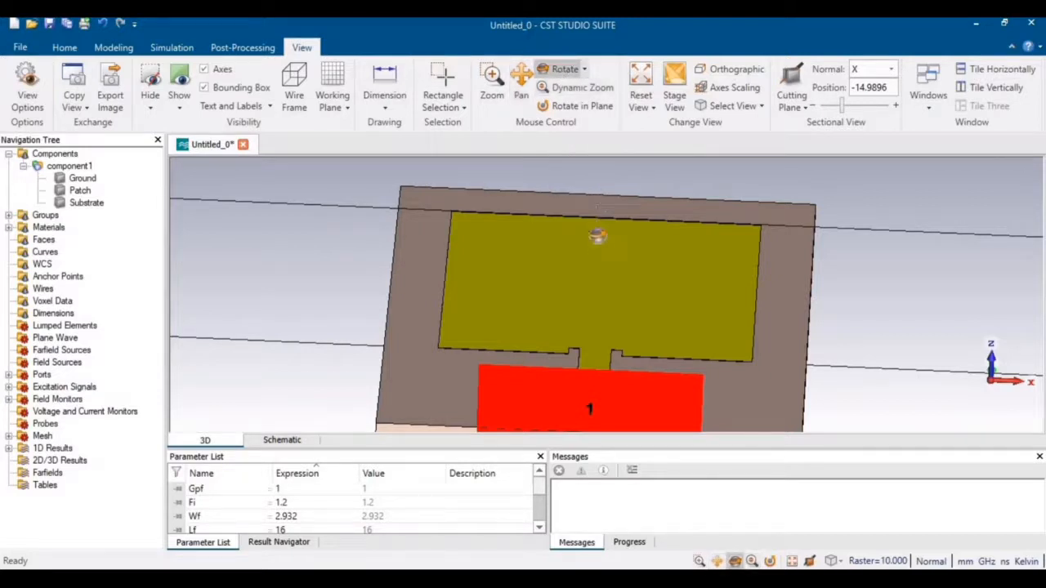
drag(598, 236, 599, 296)
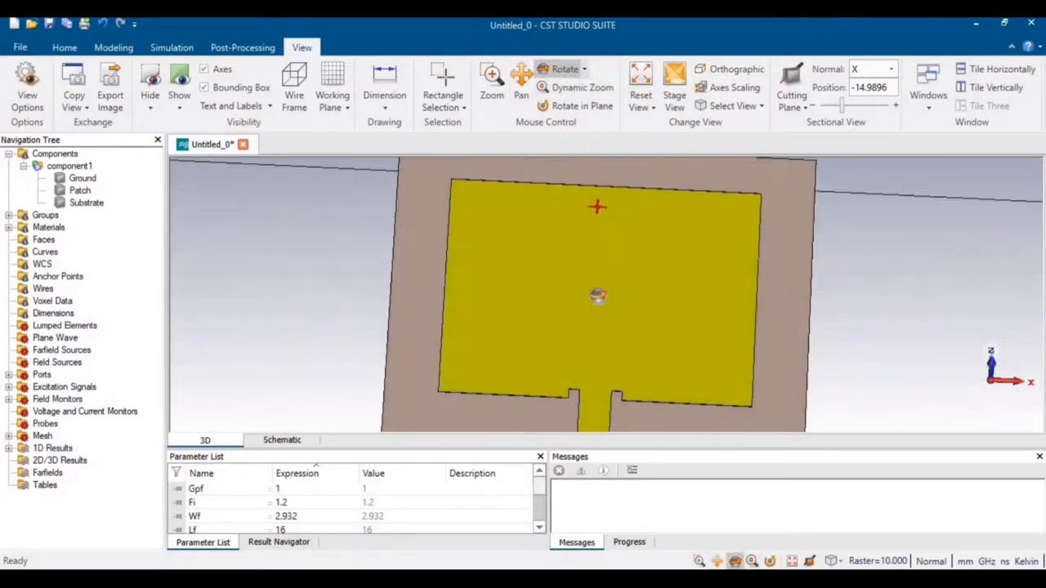
click(561, 88)
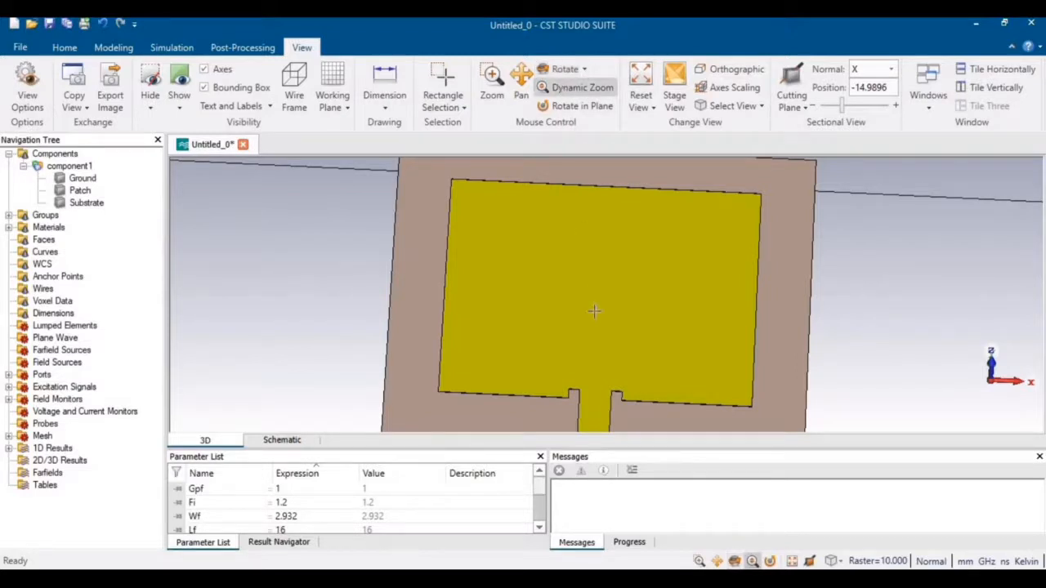
drag(594, 311, 586, 204)
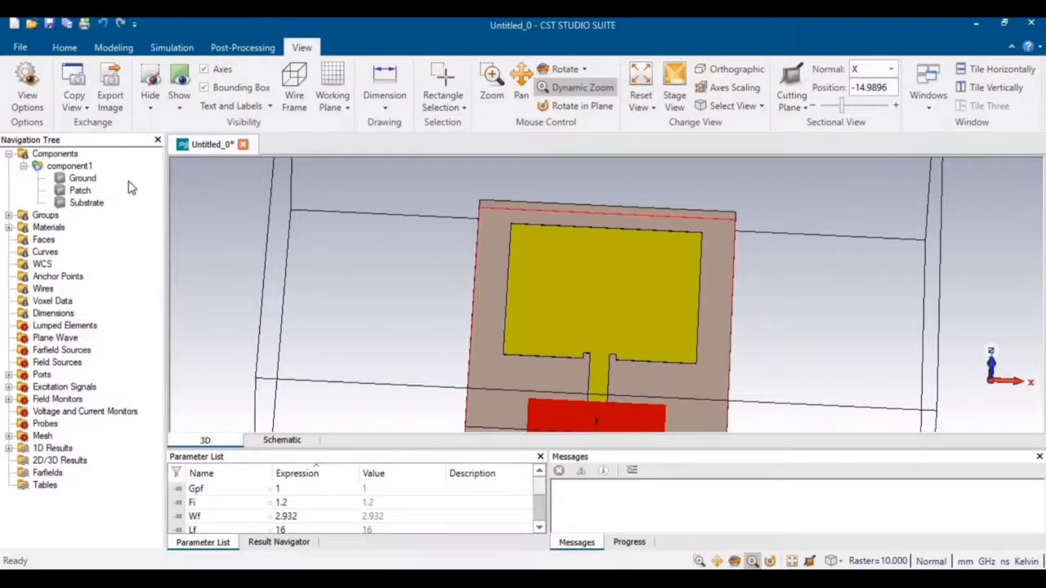
mouse_move(78, 192)
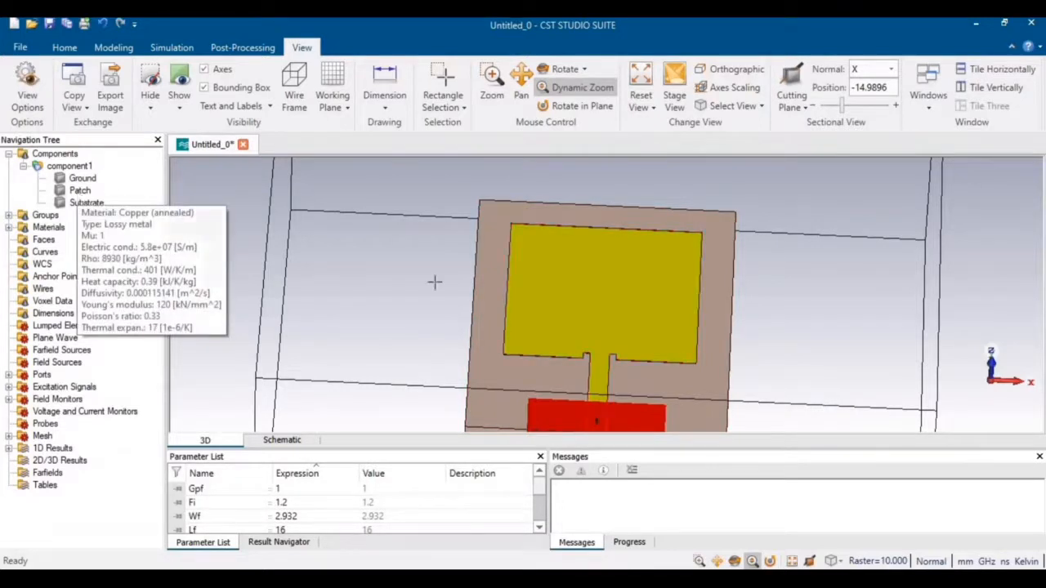
click(520, 82)
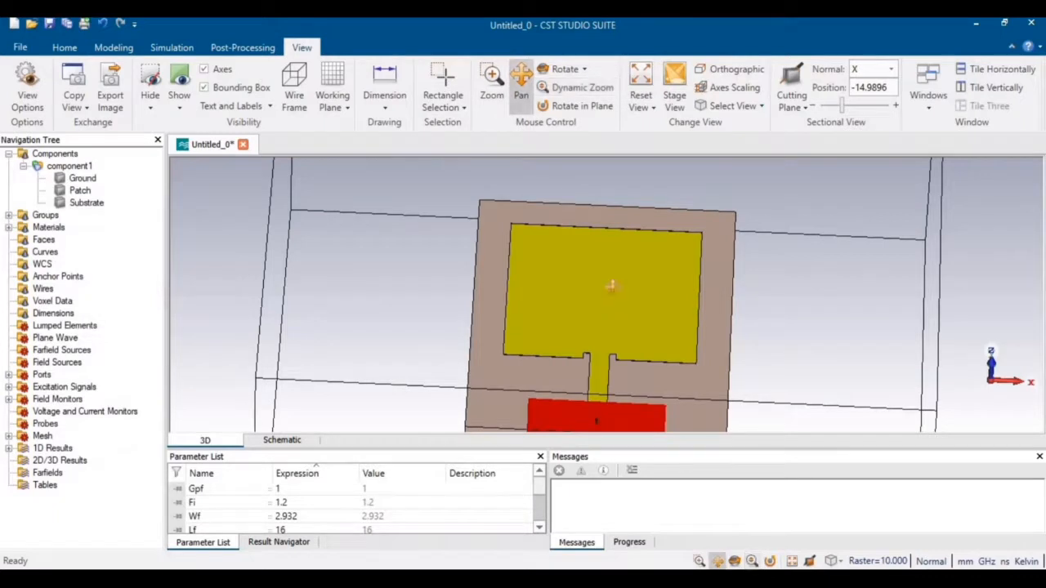
drag(609, 349, 609, 251)
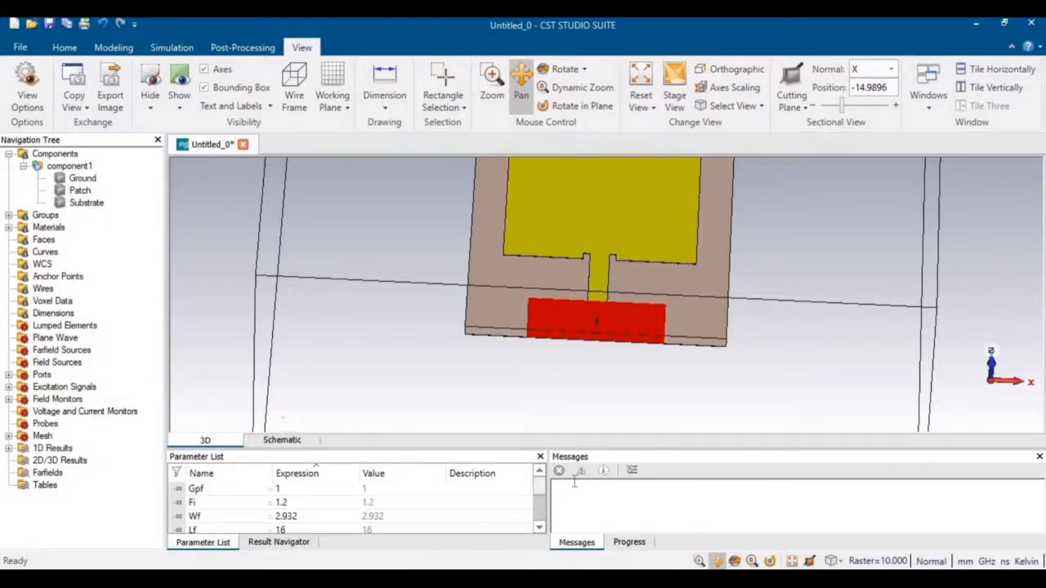
Set the inset parameter Fi to 1.5 and update the model with the new value
mouse_move(543, 488)
mouse_down()
mouse_move(541, 523)
mouse_move(541, 476)
mouse_up()
double_click(289, 503)
click(301, 501)
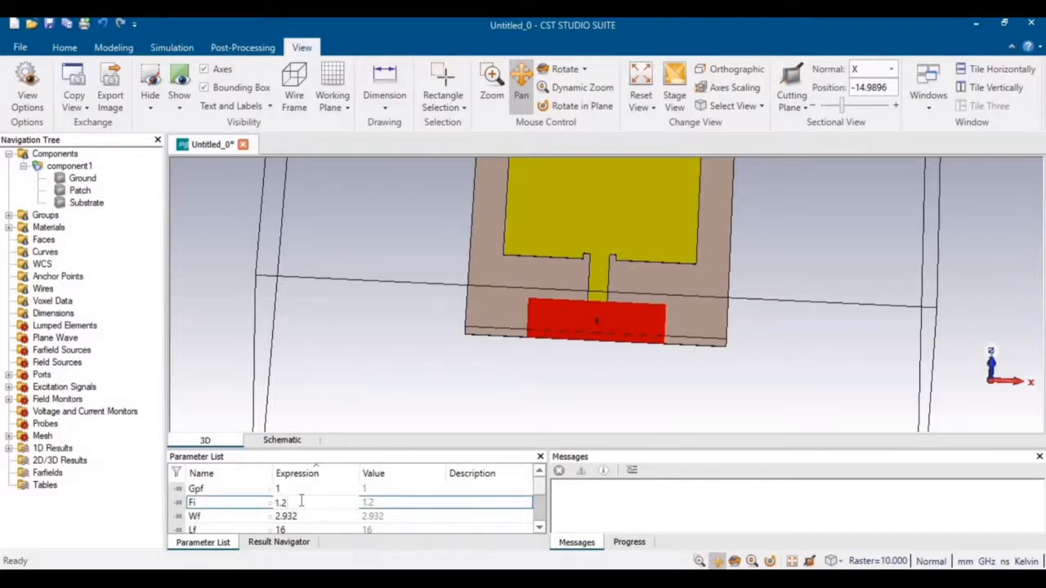
key(BackSpace)
text(5)
key(Return)
key(F7)
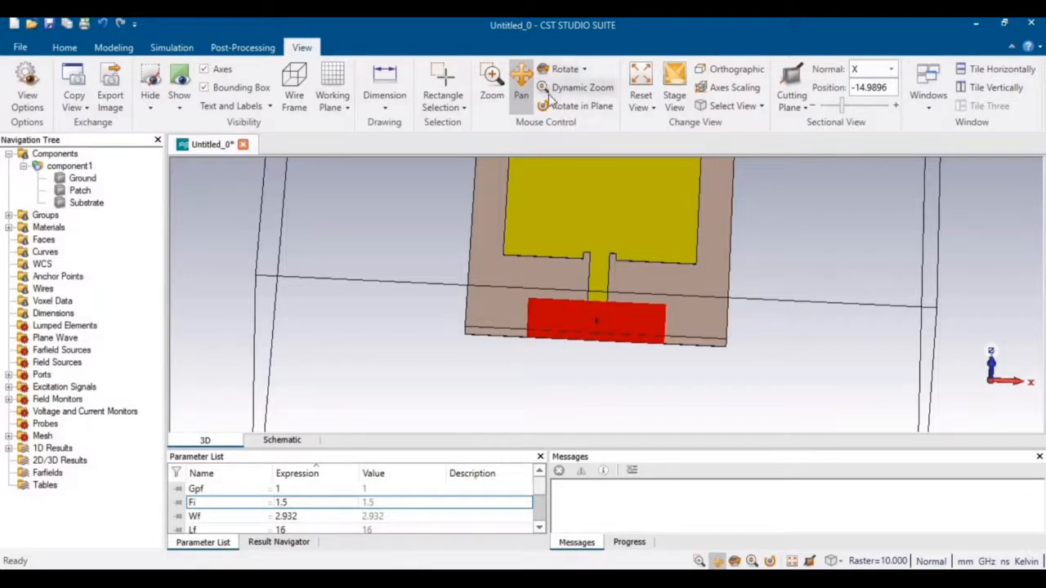
click(582, 88)
drag(584, 199, 584, 105)
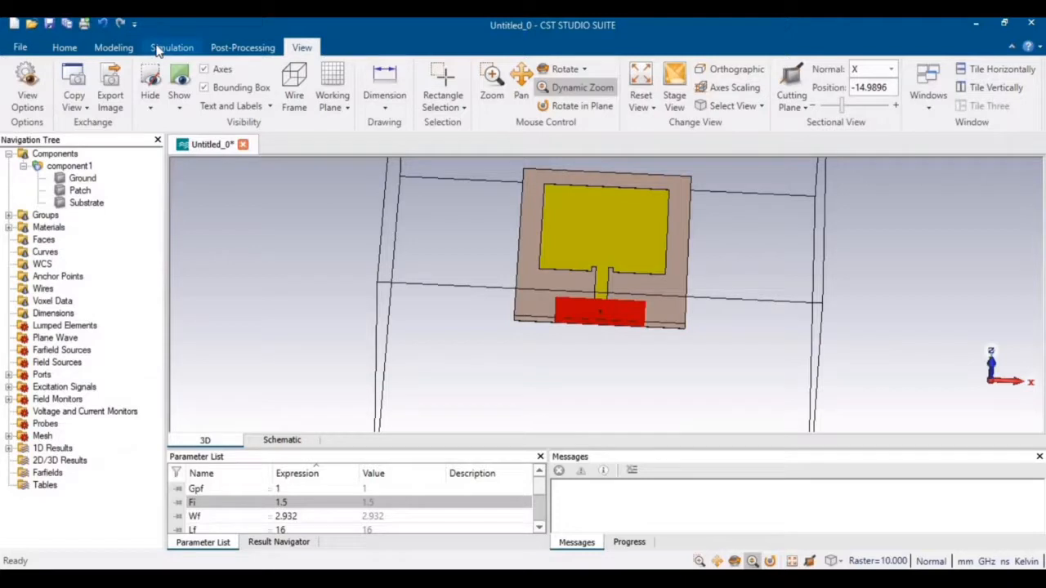
click(60, 51)
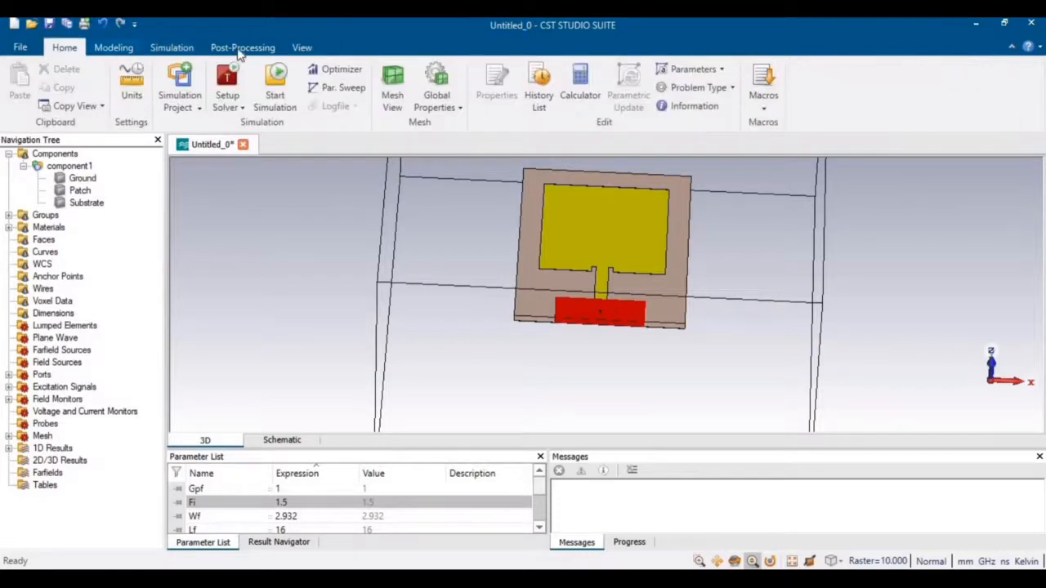
click(341, 71)
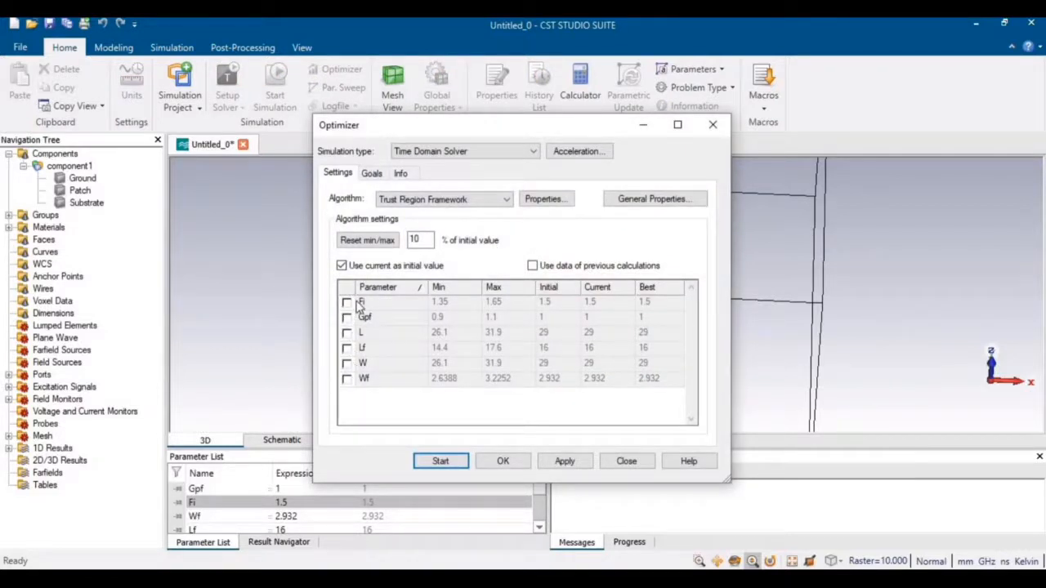
click(347, 302)
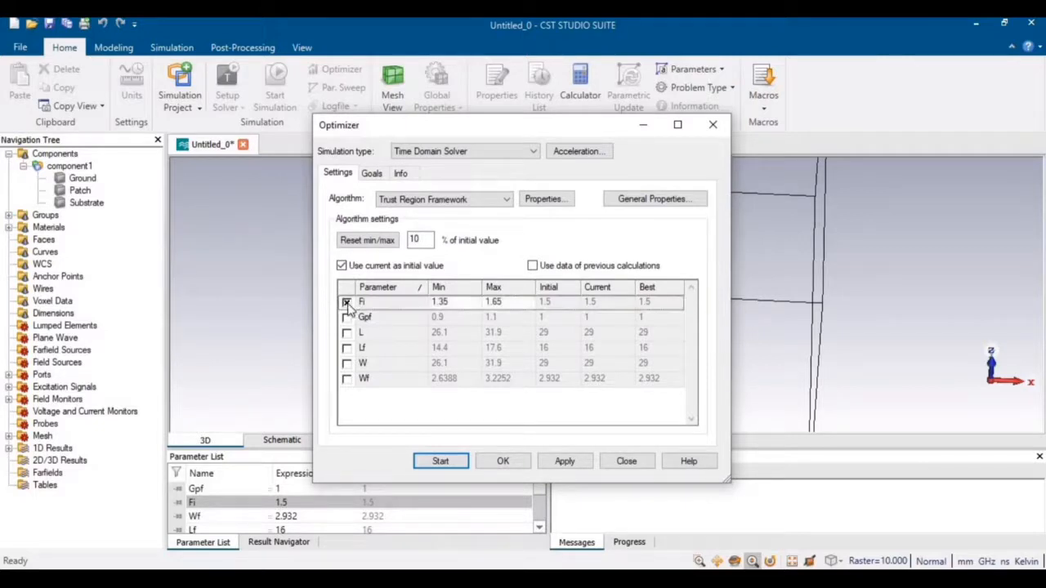
click(346, 318)
click(347, 332)
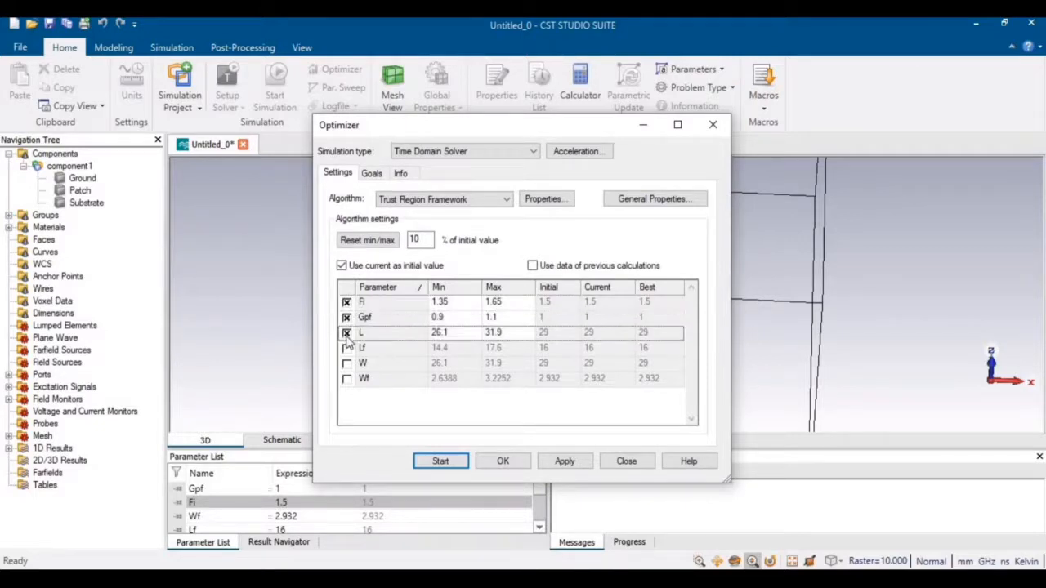
click(347, 349)
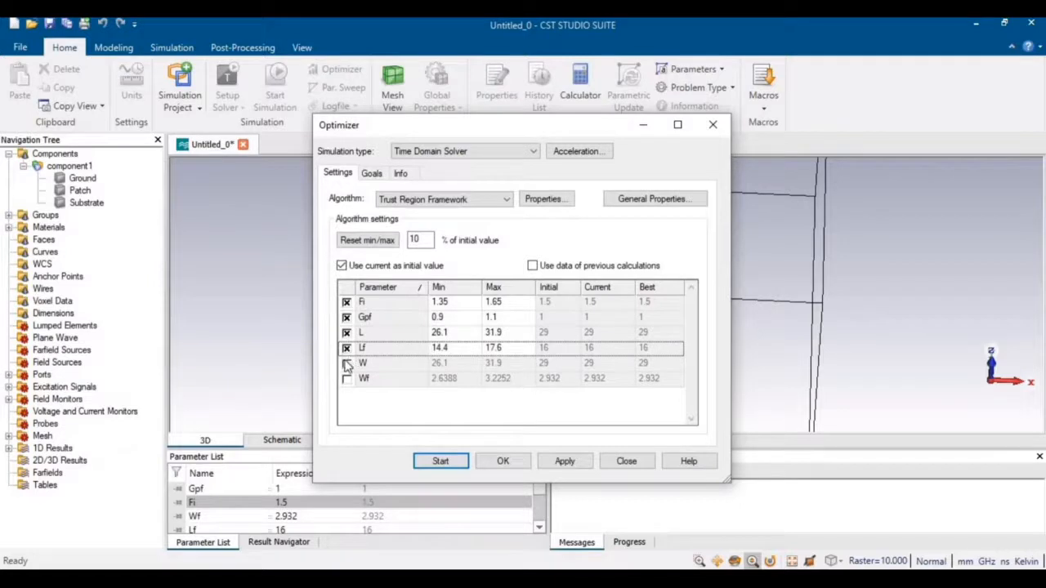
click(347, 363)
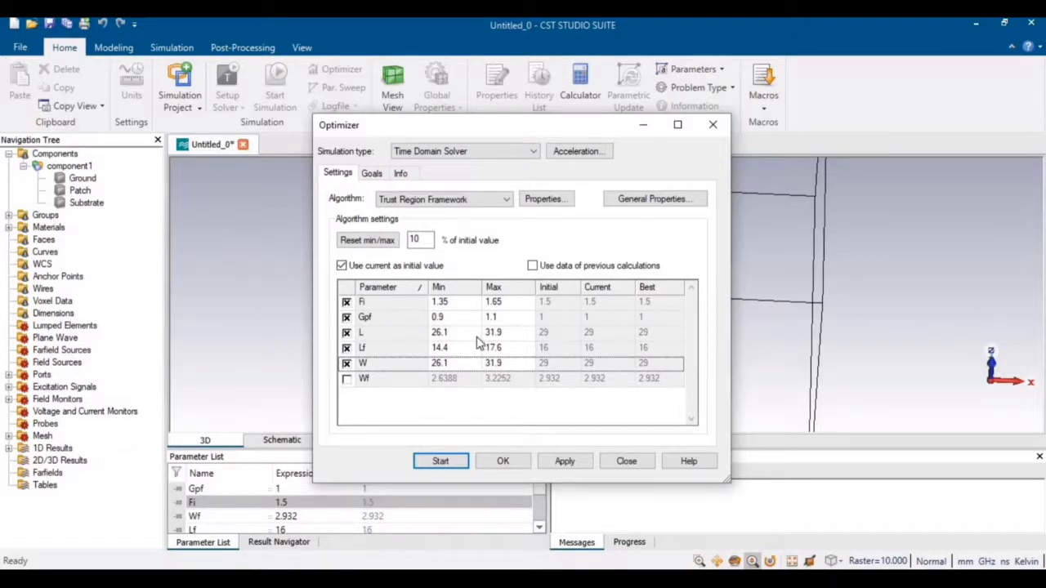
click(641, 463)
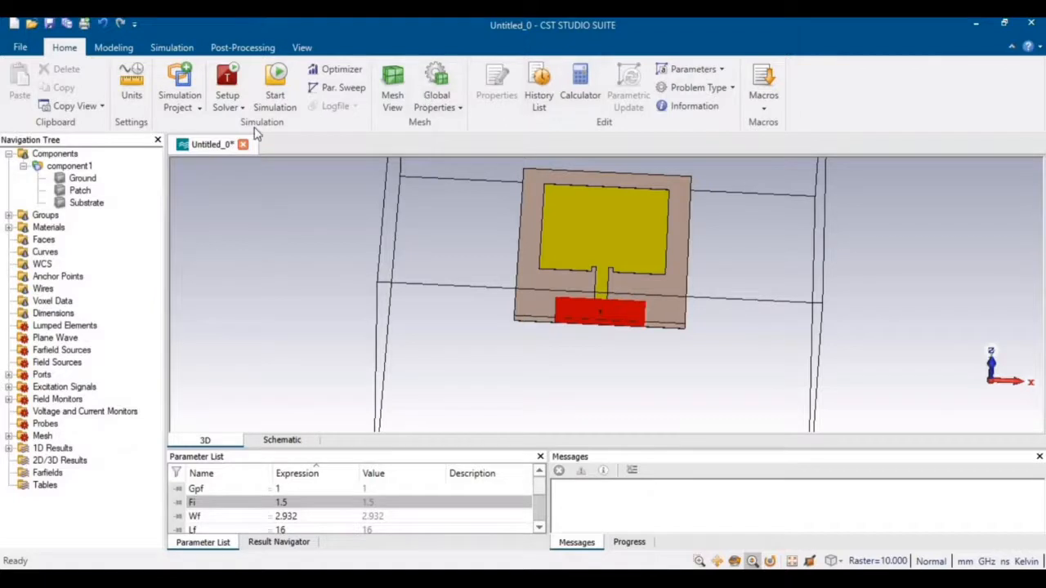
Run the antenna simulation and display the S1,1 curve from the S-parameter results
click(277, 79)
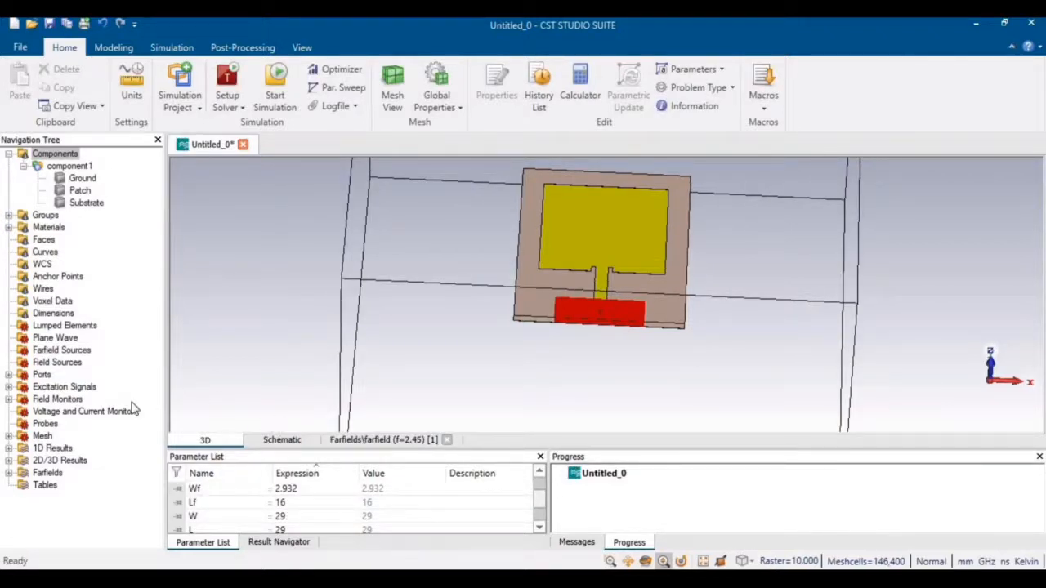
click(9, 449)
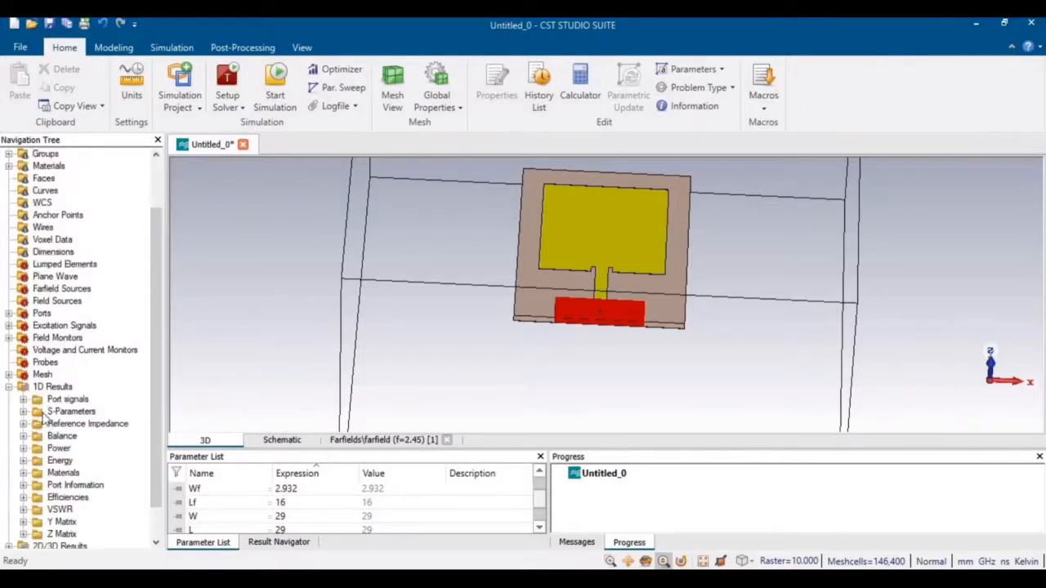
double_click(71, 412)
click(69, 424)
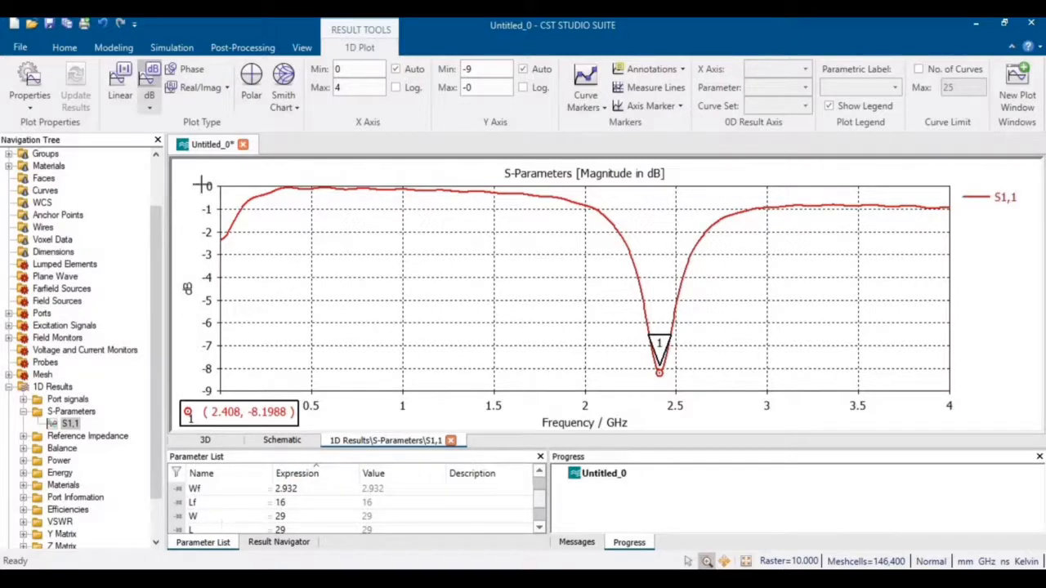
click(65, 48)
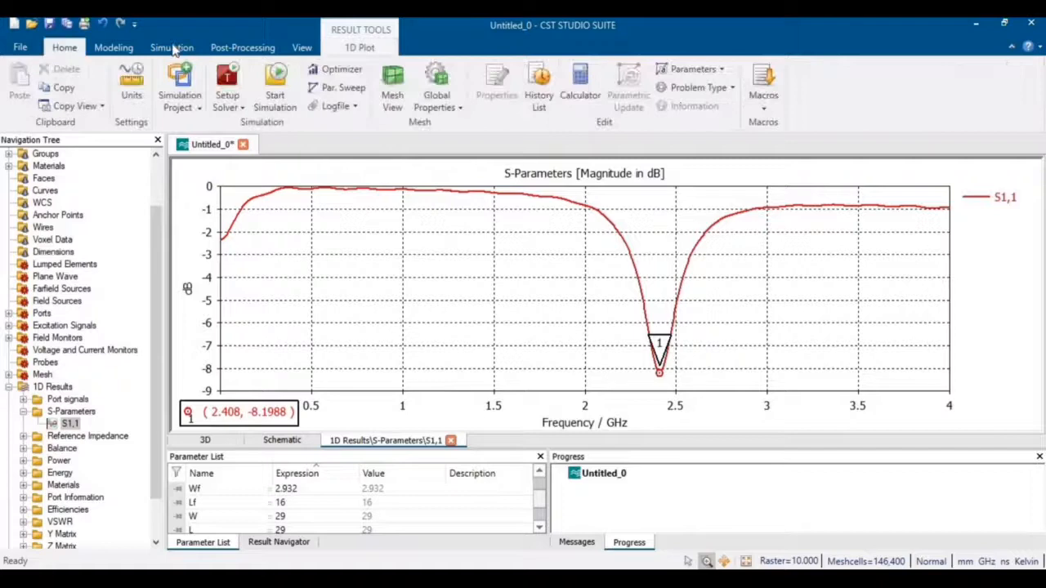
click(331, 69)
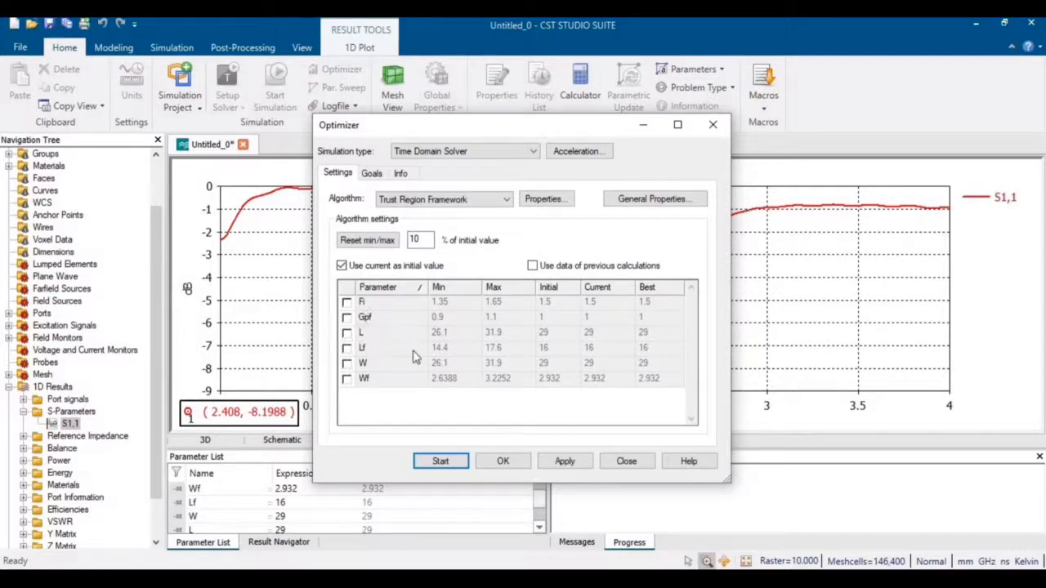
click(627, 462)
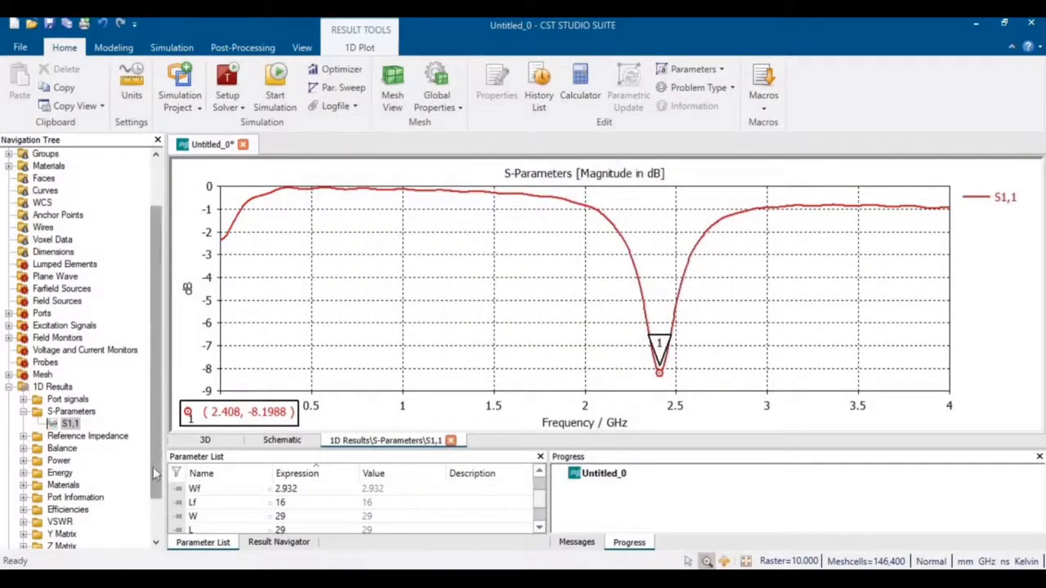
Examine the 2.45 GHz farfield directivity as a polar plot and as a 3D pattern, ending on the polar plot
scroll(151, 395, down, 2)
click(9, 521)
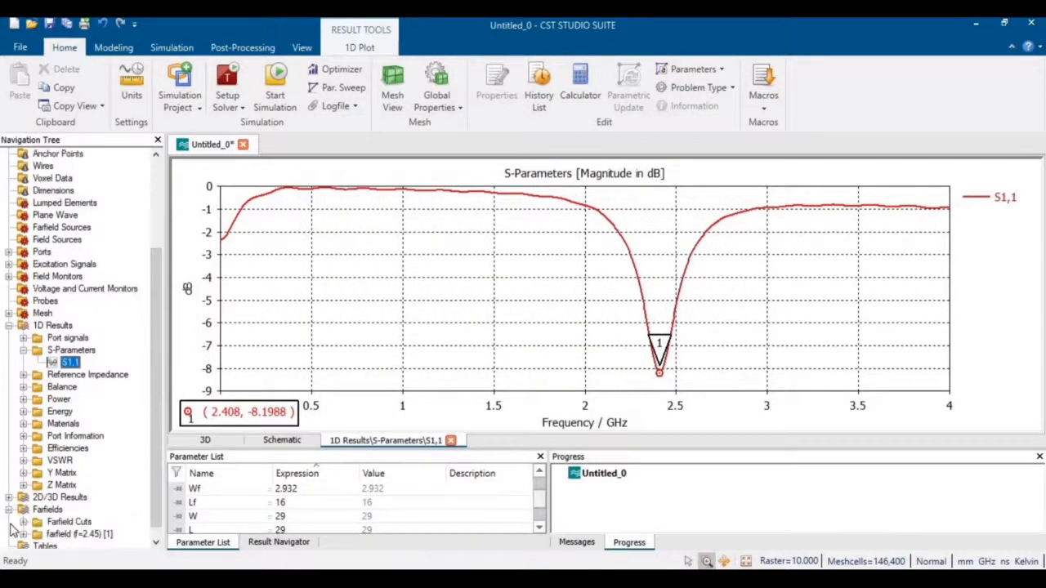
click(75, 533)
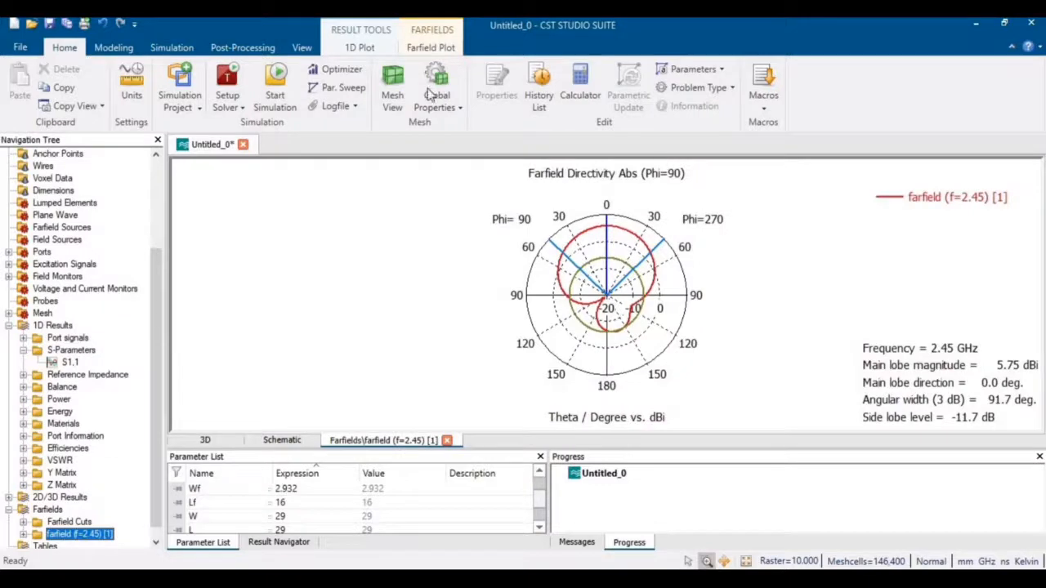
click(430, 47)
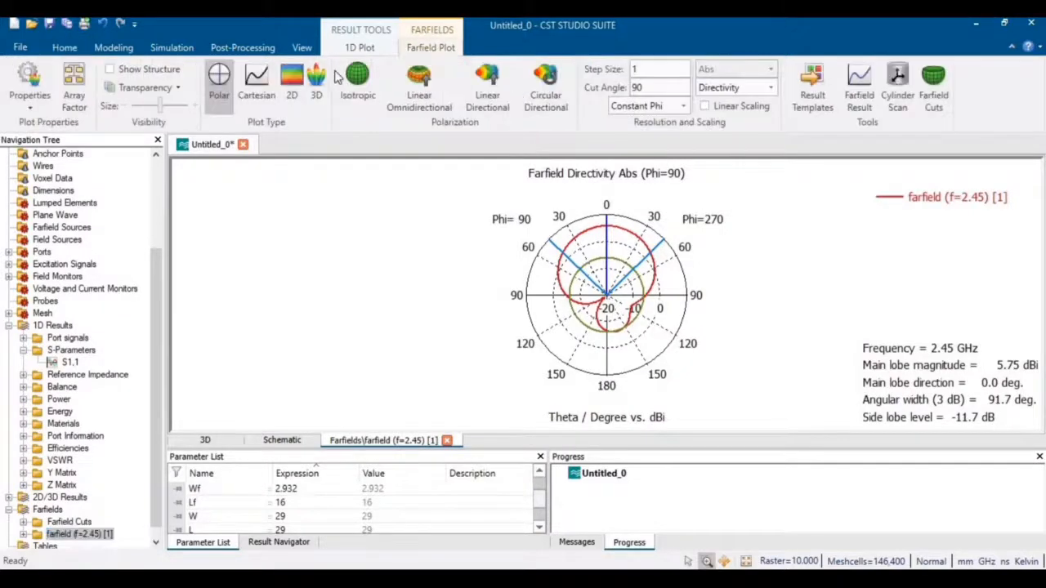
click(316, 81)
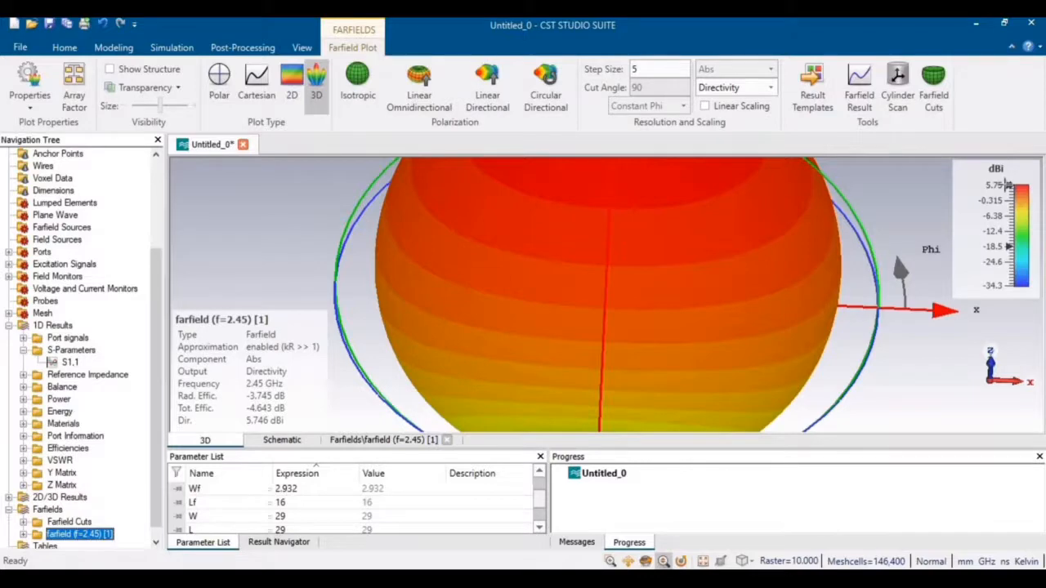
click(219, 82)
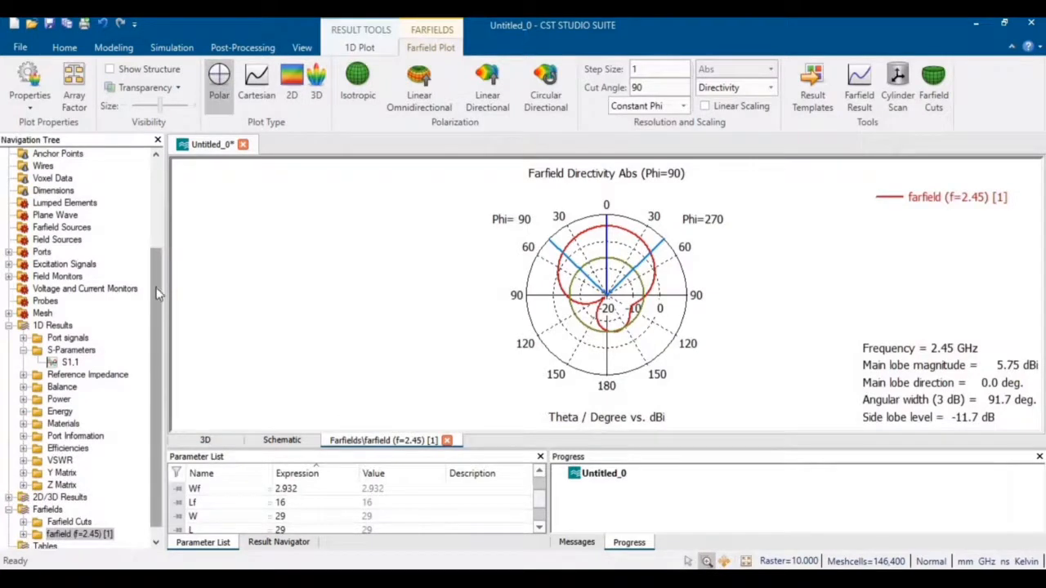
Return from the farfield results to the 3D antenna geometry of component1
drag(162, 270, 163, 180)
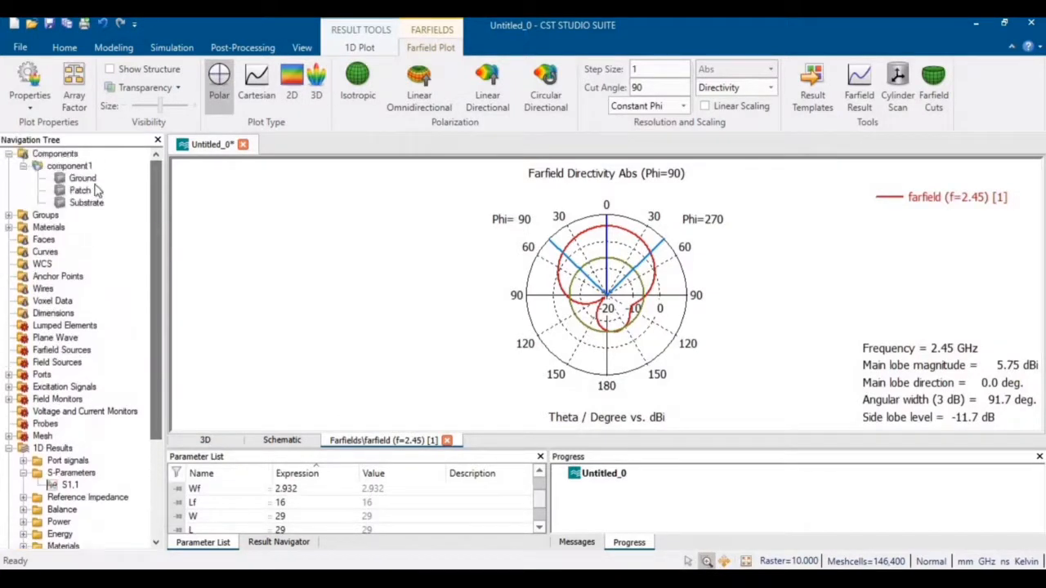
mouse_move(86, 180)
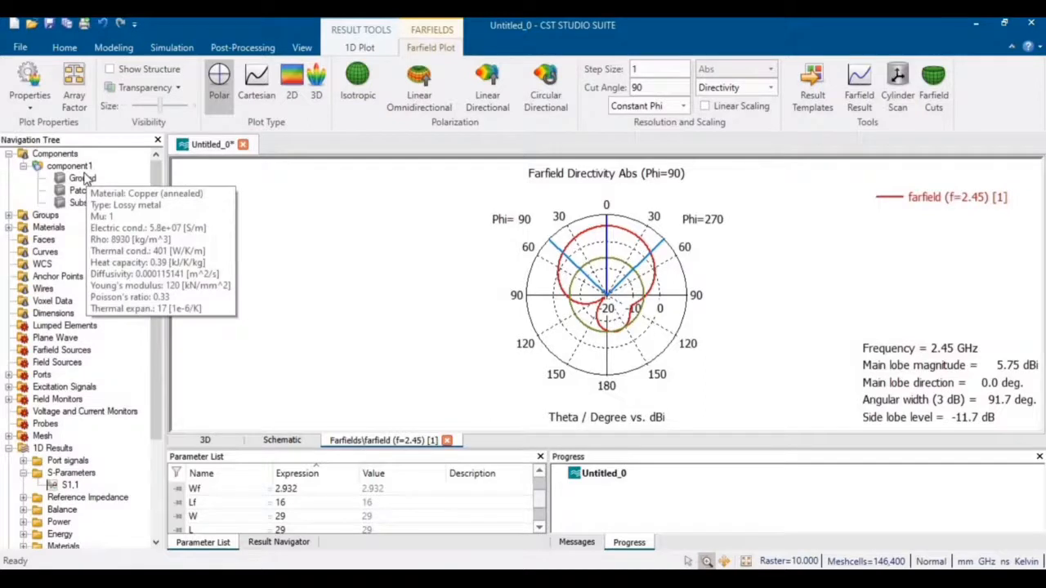
click(86, 167)
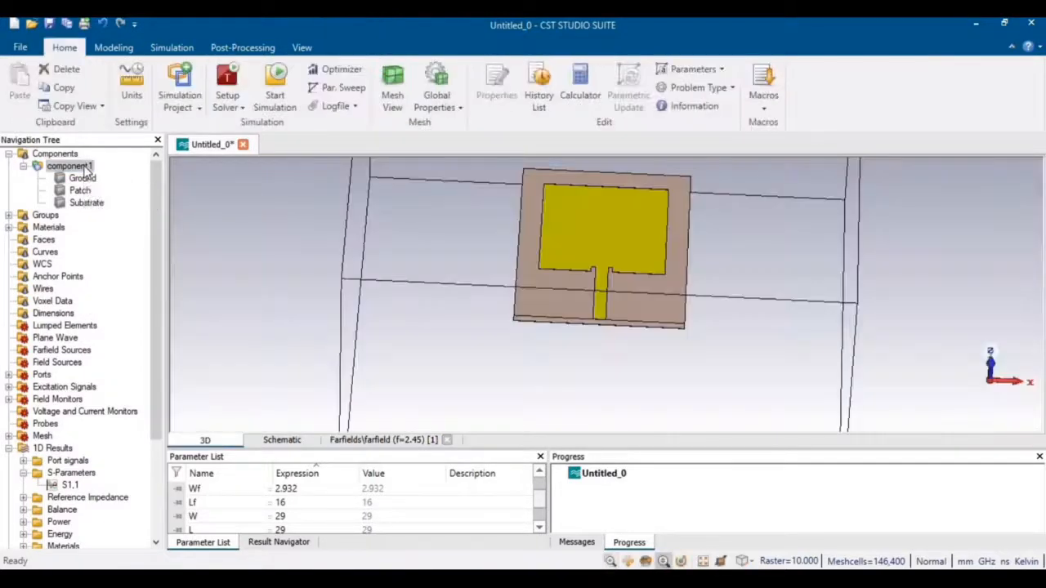